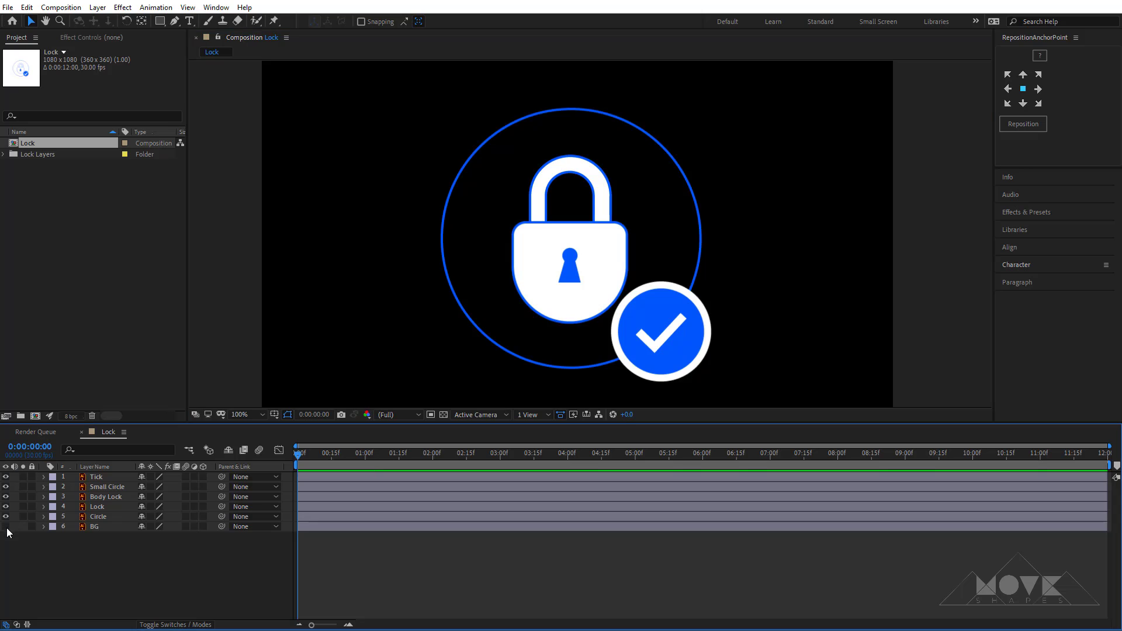
# Make the BG layer visible and locked, and briefly hide the Lock and Body Lock layers one by one to identify them.
pyautogui.click(6, 526)
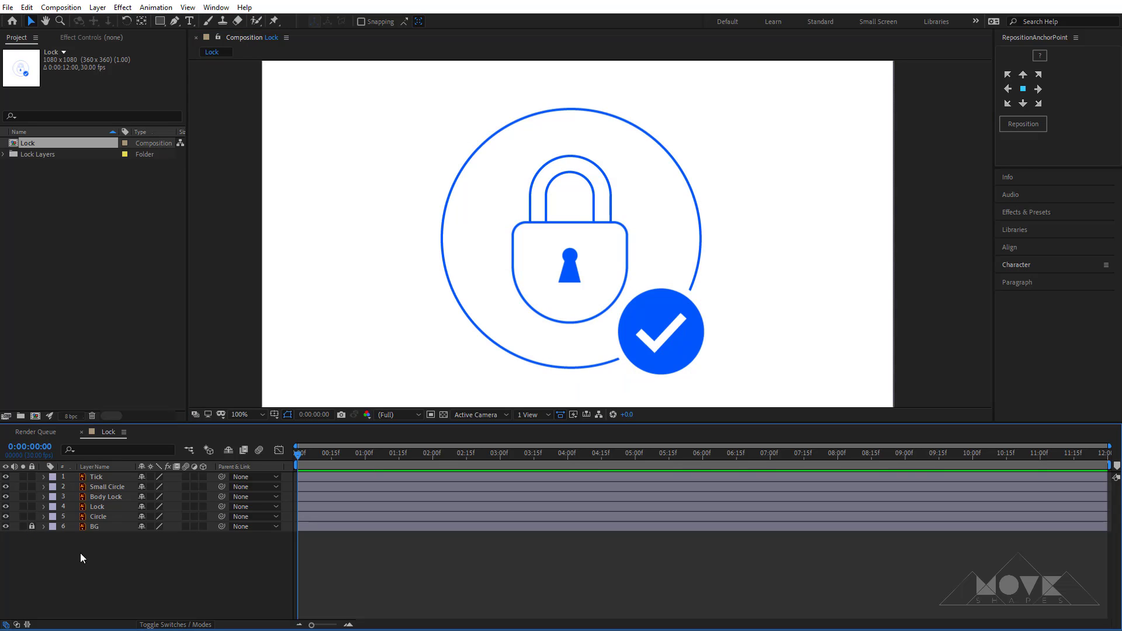
pyautogui.click(5, 507)
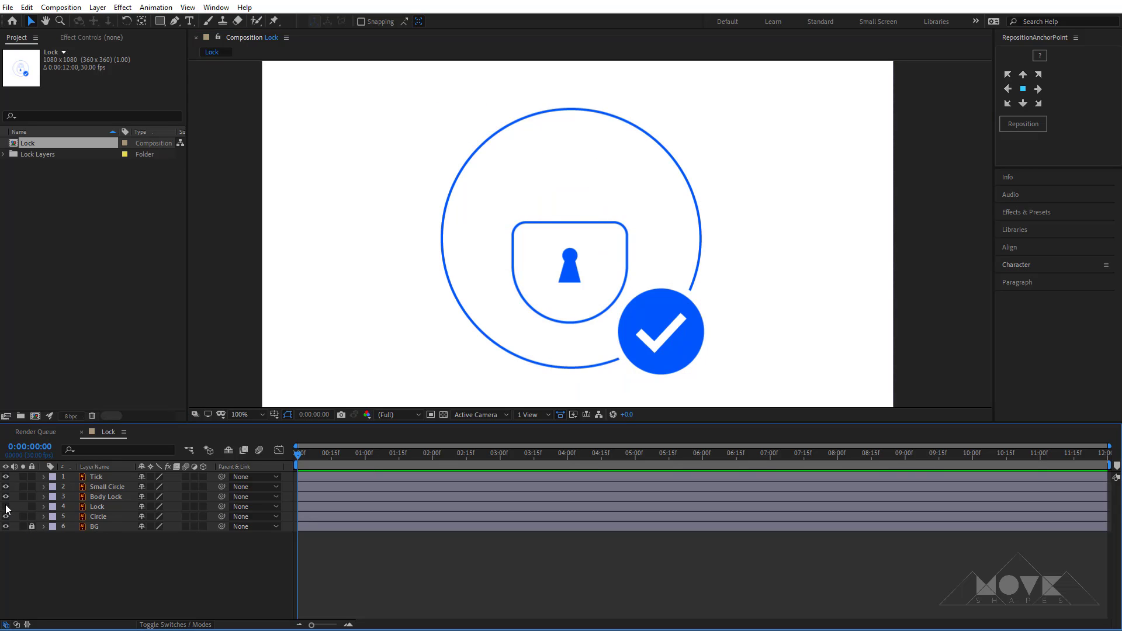
pyautogui.click(6, 507)
pyautogui.click(6, 497)
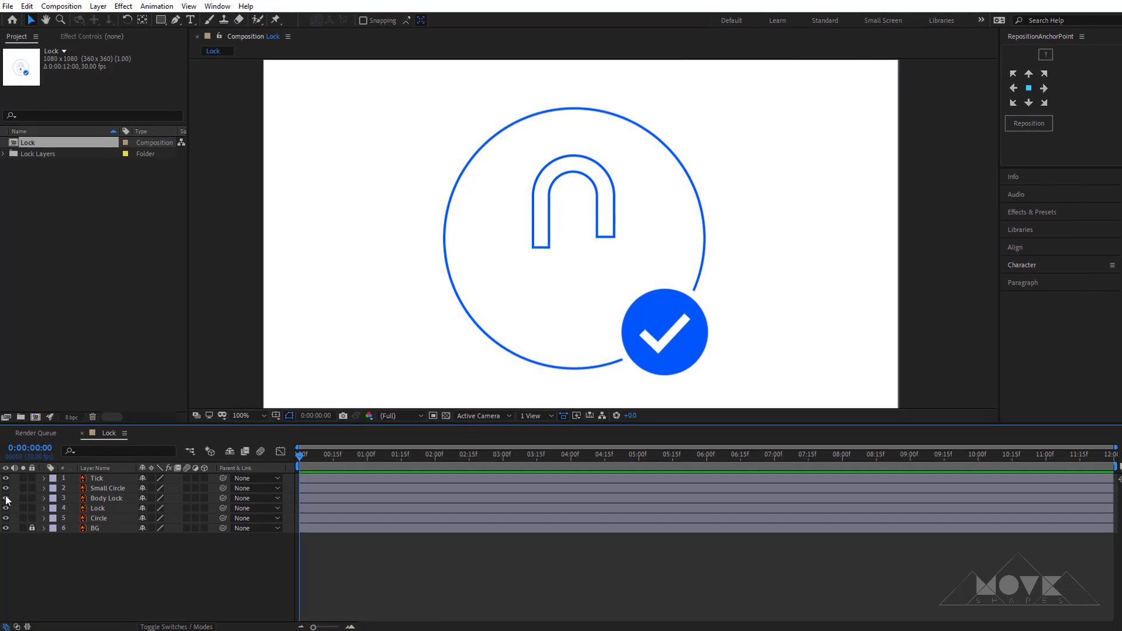
pyautogui.click(6, 498)
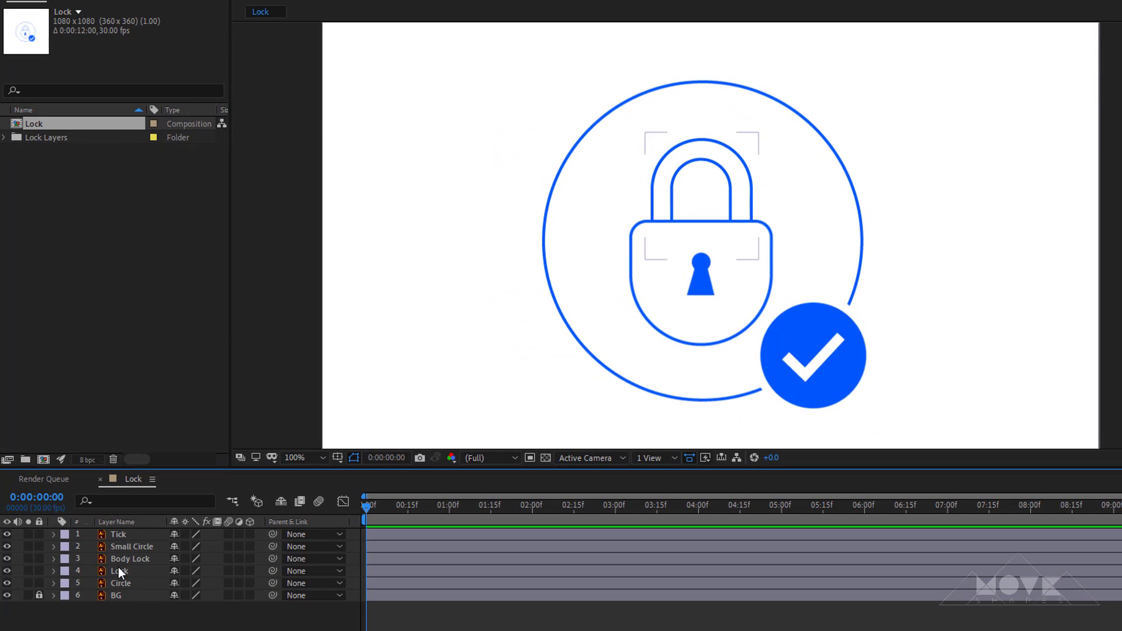
# Give the Body Lock and Lock layers an Orange label and lock both layers.
pyautogui.click(118, 567)
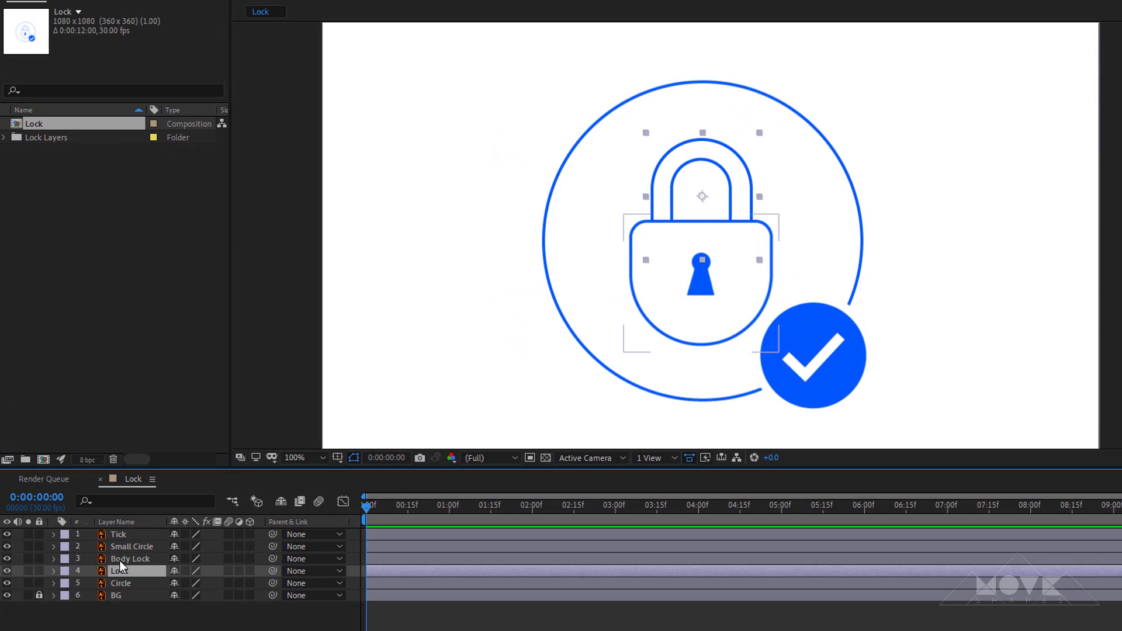
pyautogui.keyDown('shift'); pyautogui.click(120, 559); pyautogui.keyUp('shift')
pyautogui.click(64, 558)
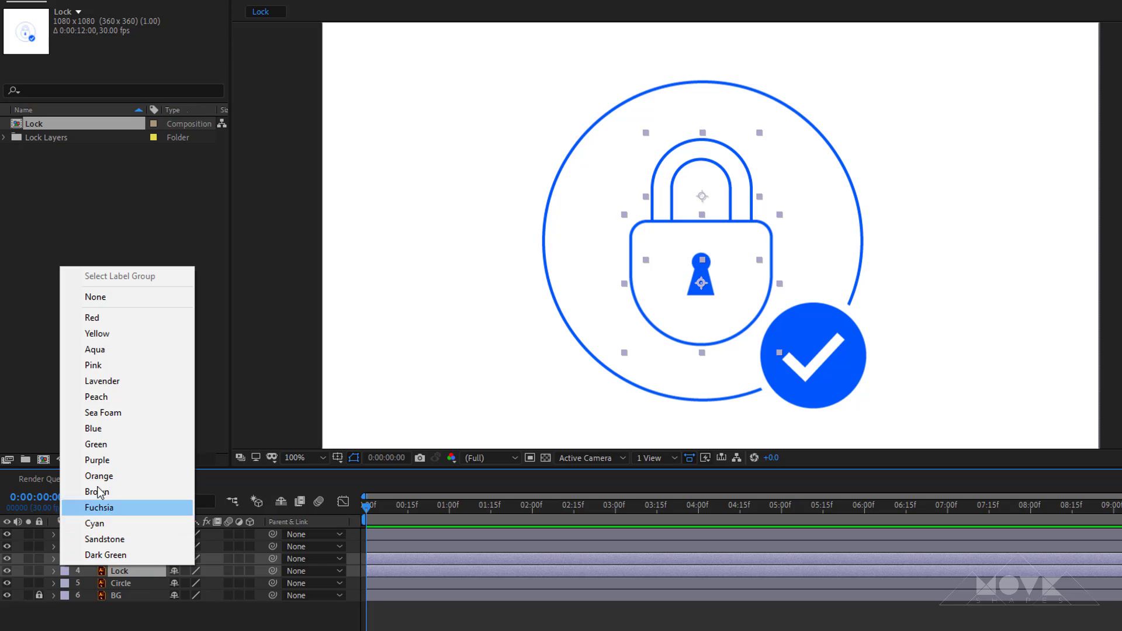
pyautogui.click(92, 474)
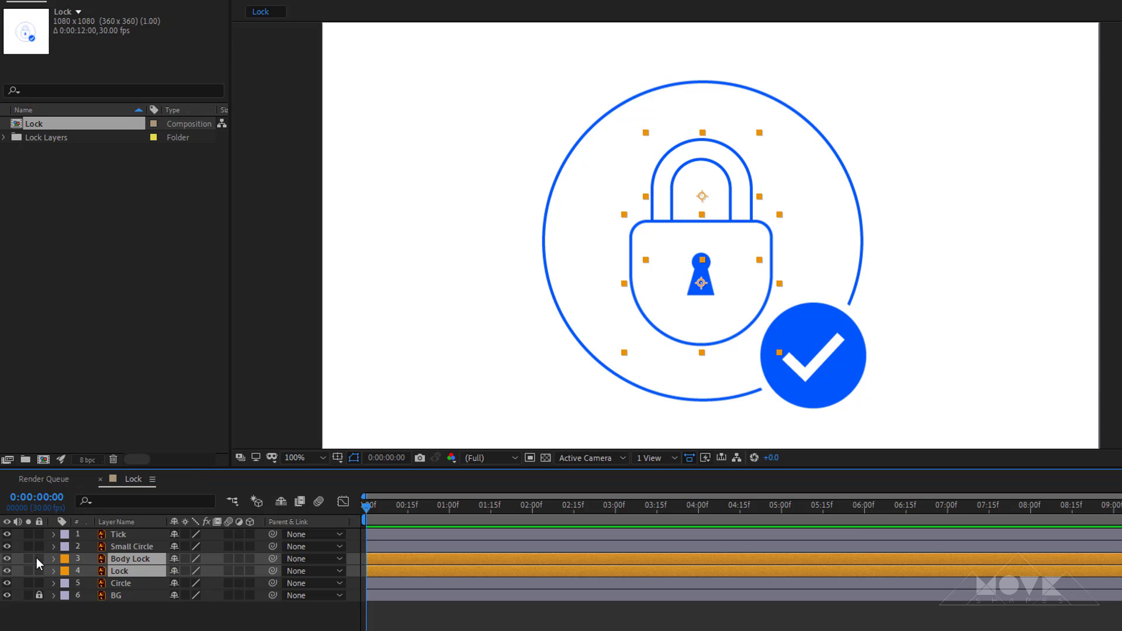
pyautogui.moveTo(36, 558); pyautogui.dragTo(39, 570)
# Label the Tick and Small Circle layers Blue, lock them, and hide every layer except Circle and BG.
pyautogui.click(124, 584)
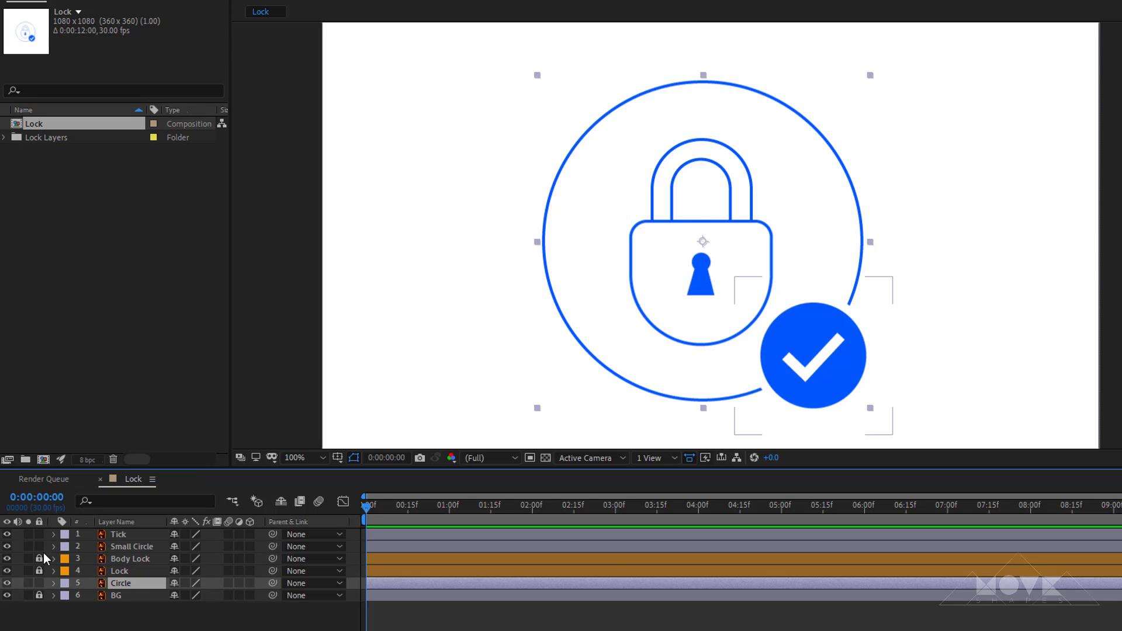
pyautogui.click(5, 548)
pyautogui.click(6, 548)
pyautogui.click(116, 534)
pyautogui.keyDown('shift'); pyautogui.click(132, 546); pyautogui.keyUp('shift')
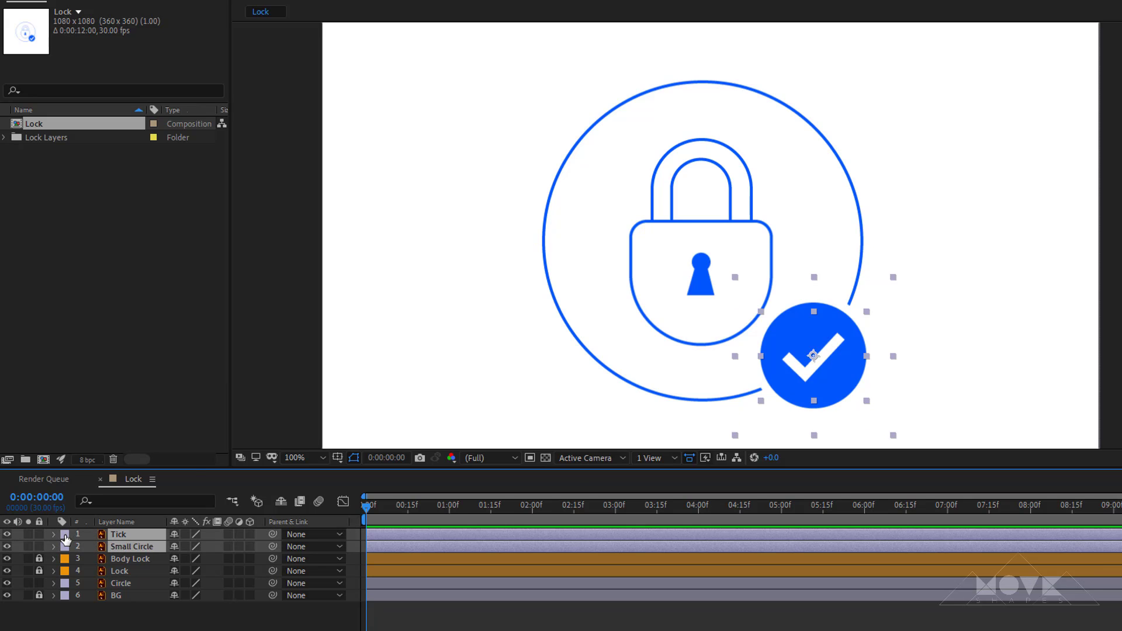
pyautogui.click(66, 537)
pyautogui.click(88, 404)
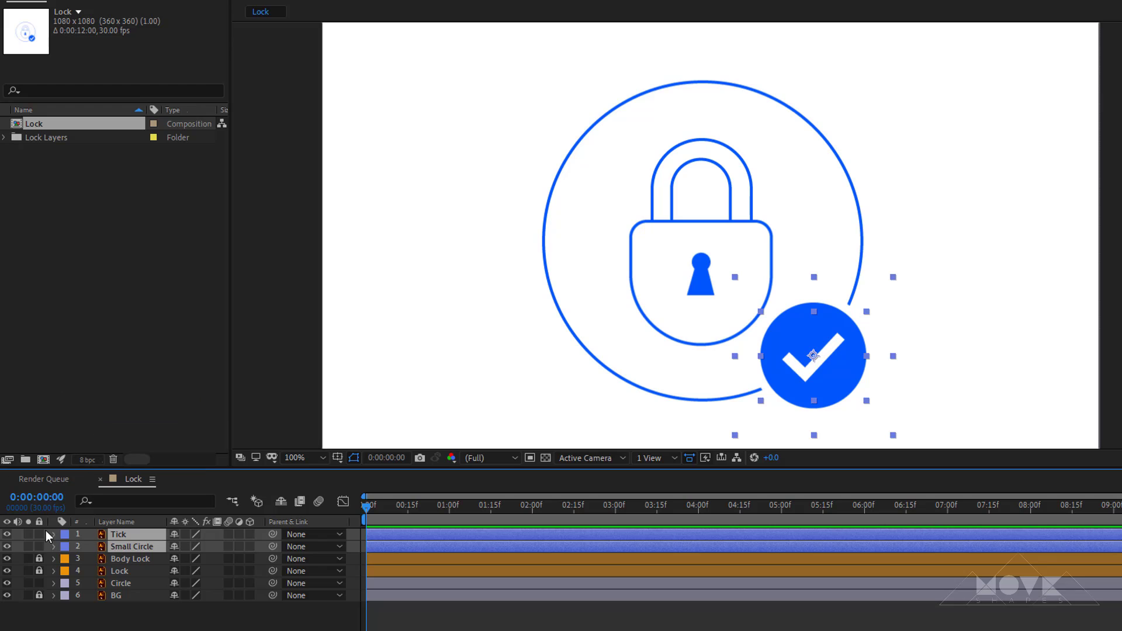
pyautogui.moveTo(38, 535); pyautogui.dragTo(8, 584)
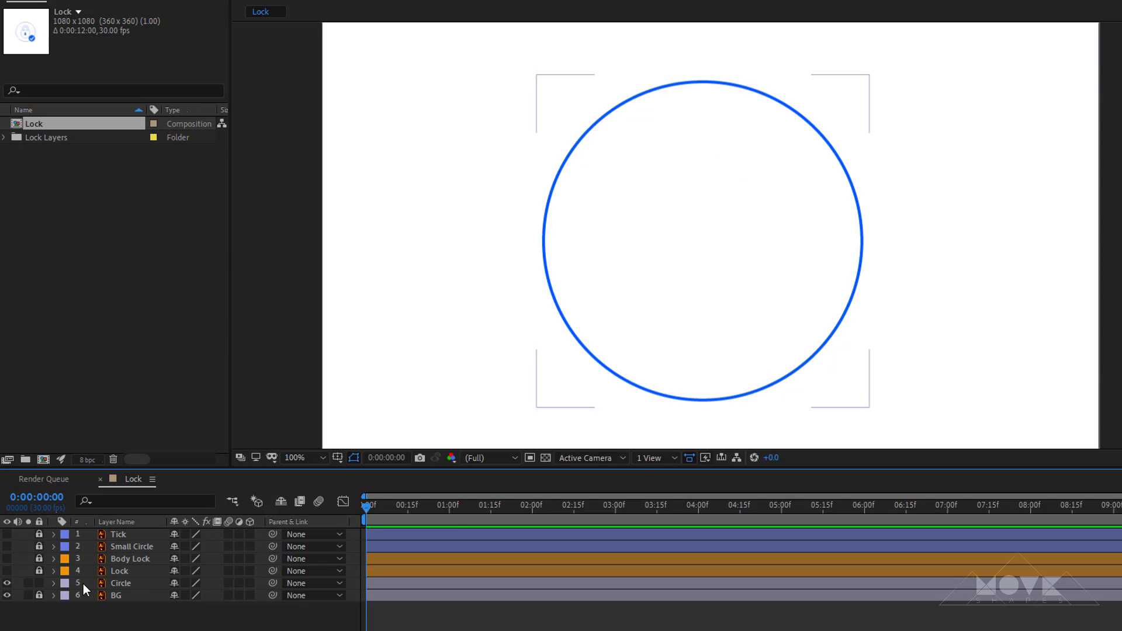
# Create shapes from the Circle vector layer, and make the original Circle layer shy and hidden from the timeline.
pyautogui.click(136, 584)
pyautogui.rightClick(135, 584)
pyautogui.moveTo(190, 471)
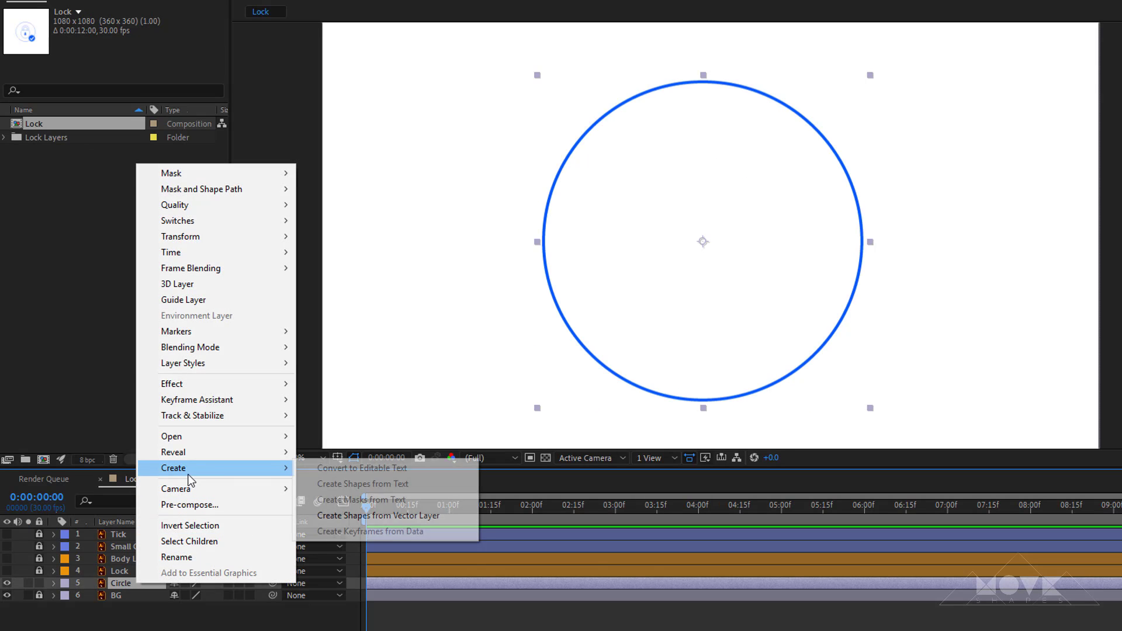
pyautogui.click(391, 516)
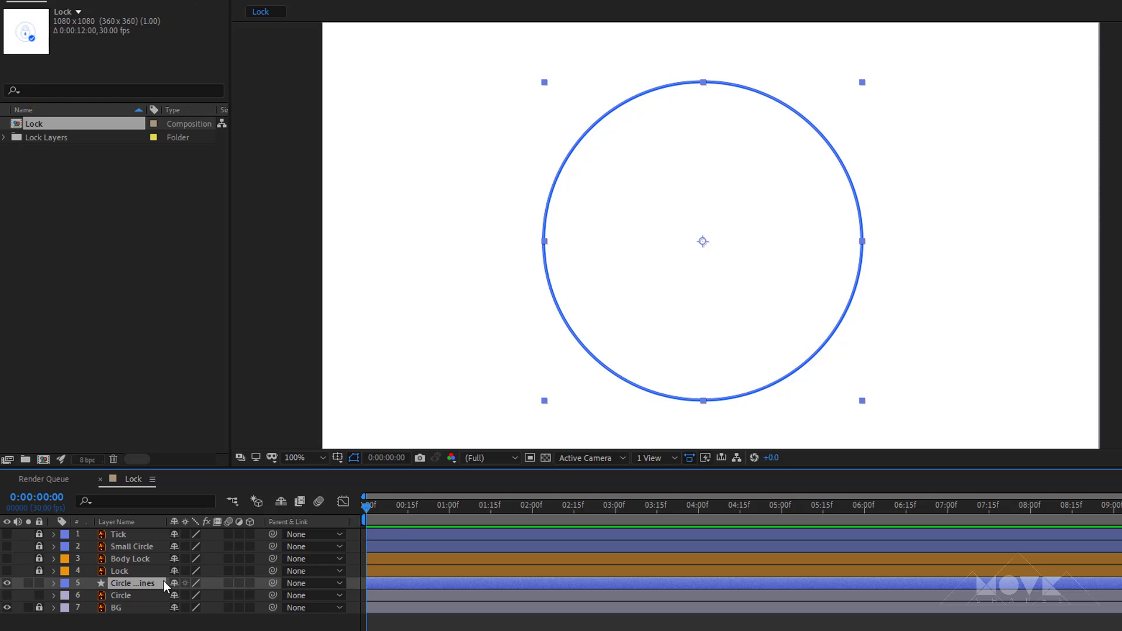
pyautogui.click(141, 595)
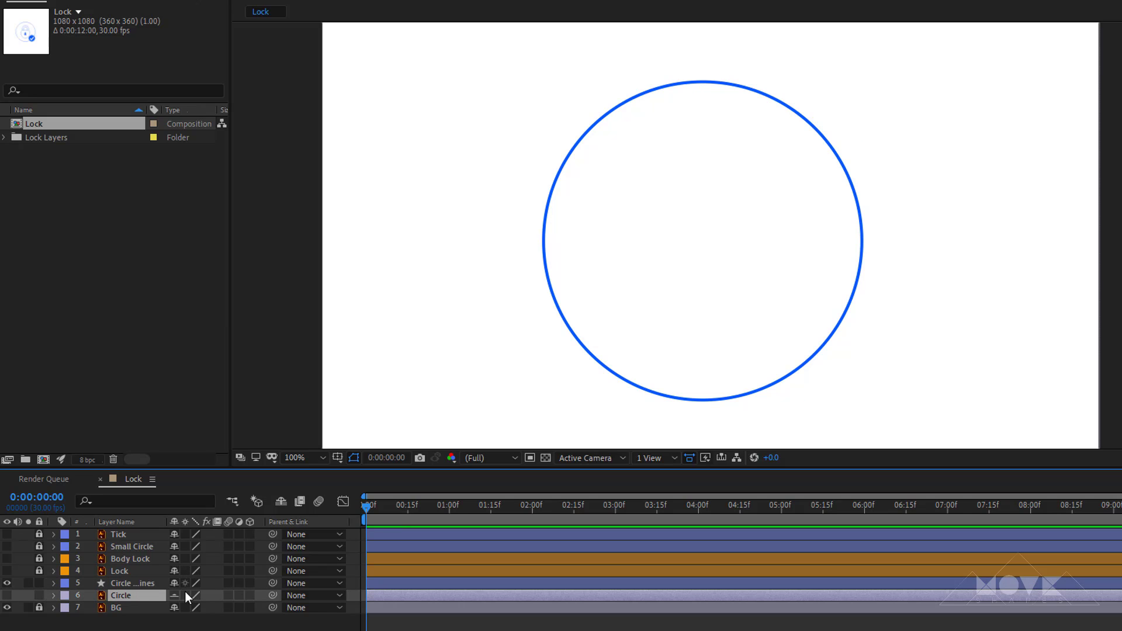
pyautogui.click(280, 501)
# Add Trim Paths to the new circle outlines shape layer.
pyautogui.click(131, 582)
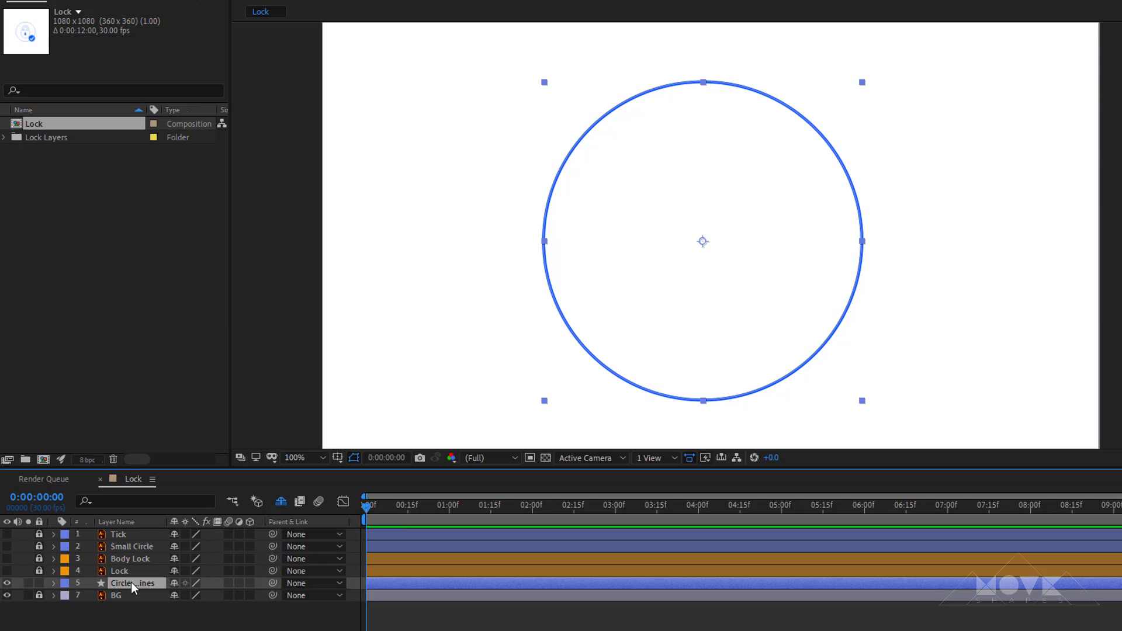
pyautogui.click(51, 583)
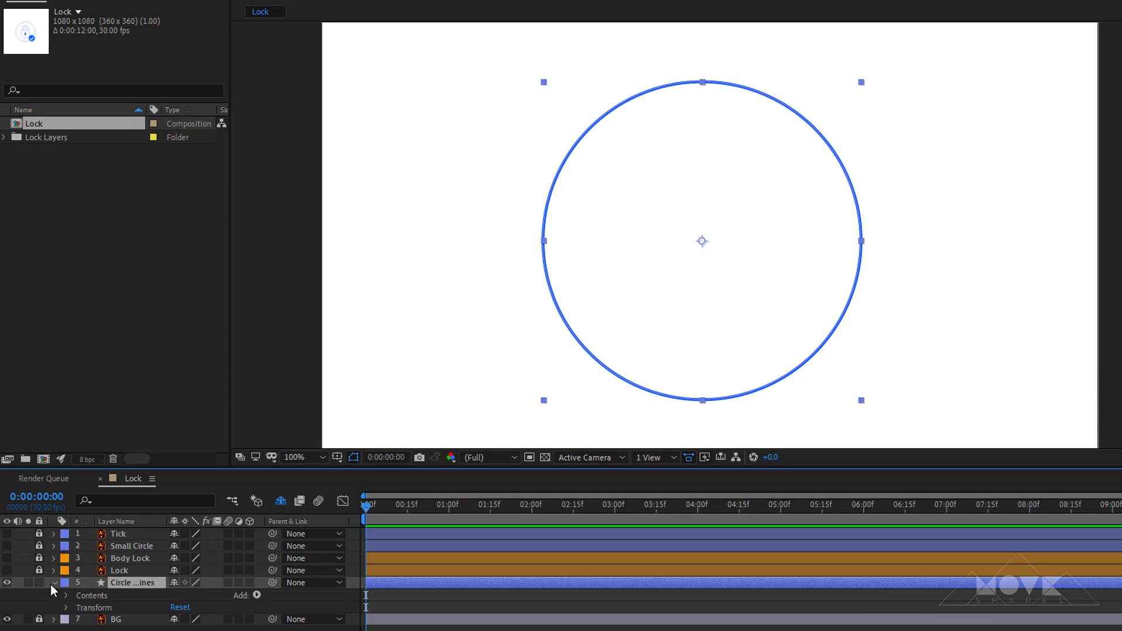
pyautogui.click(224, 519)
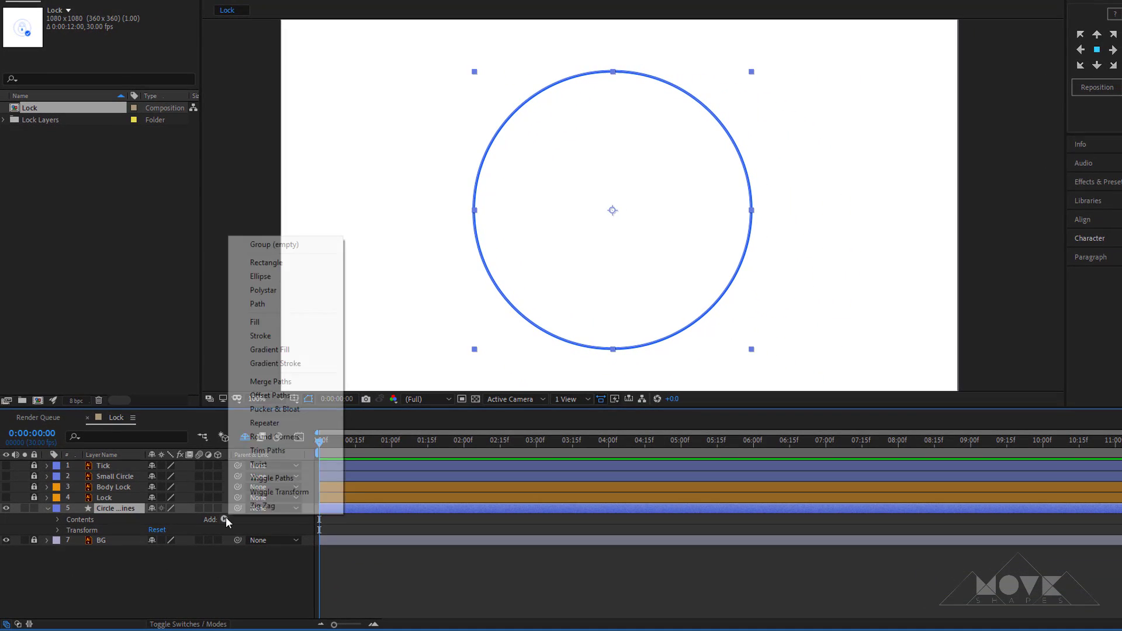
pyautogui.click(269, 451)
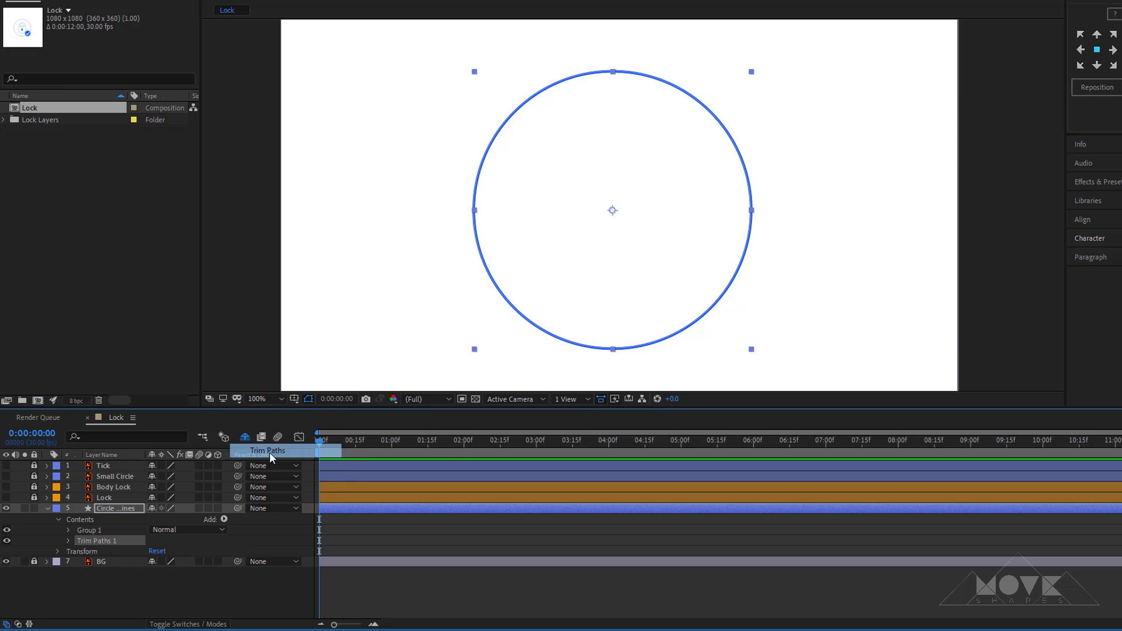
# Keyframe the circle's Trim Paths End at 100% on 0:00:00:29 and at 0% on 0:00:00:00.
pyautogui.moveTo(355, 443); pyautogui.dragTo(390, 446)
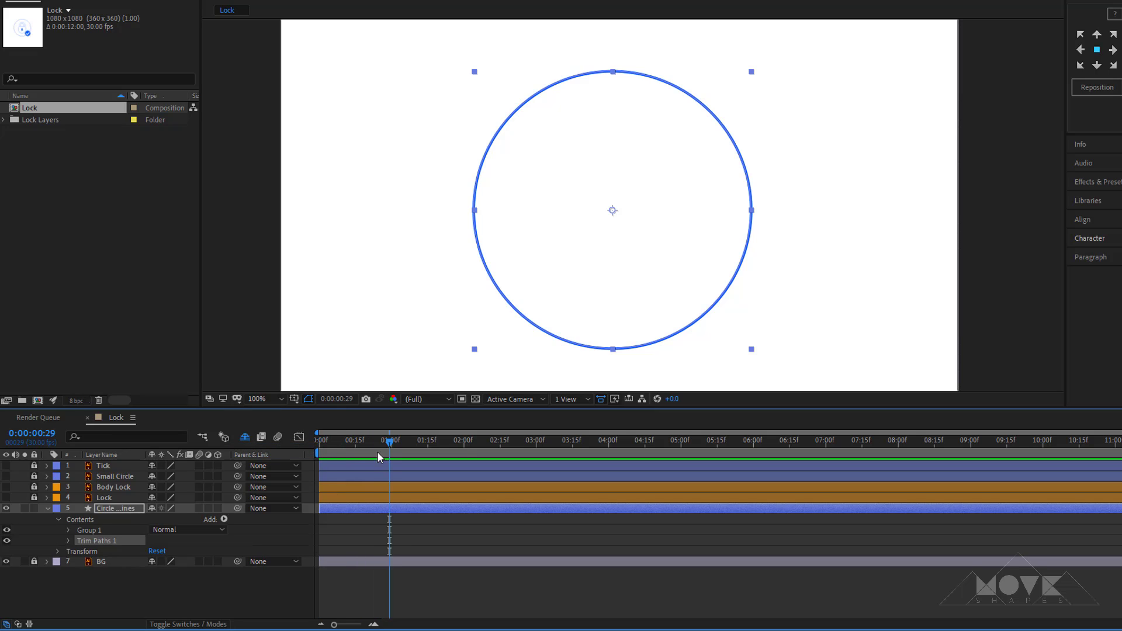
pyautogui.click(68, 541)
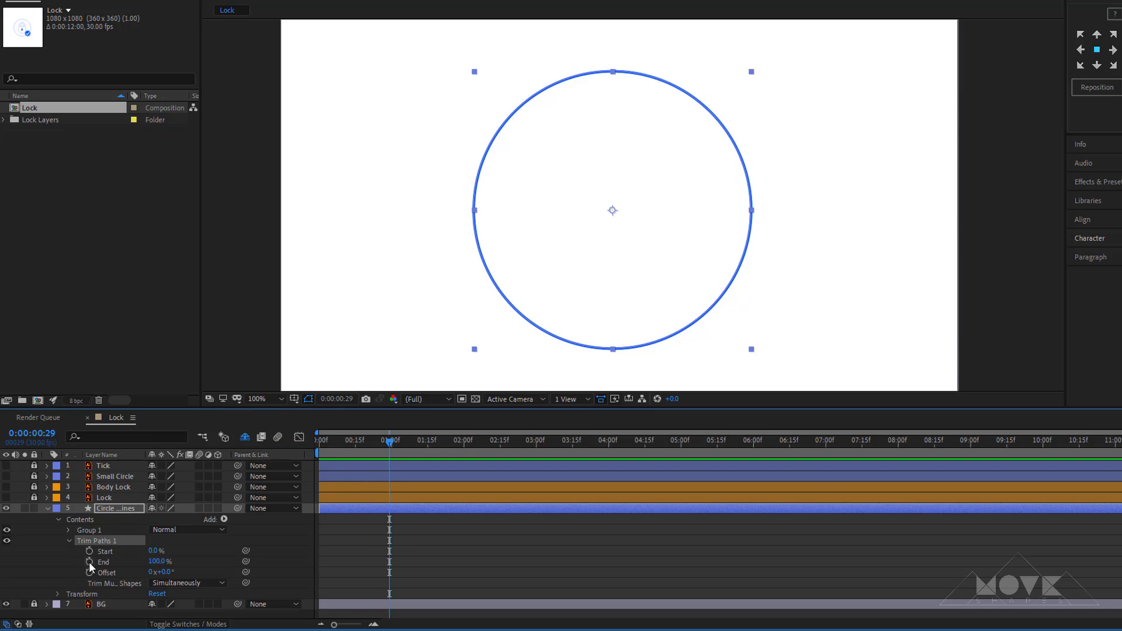
pyautogui.click(89, 563)
pyautogui.moveTo(364, 443); pyautogui.dragTo(319, 443)
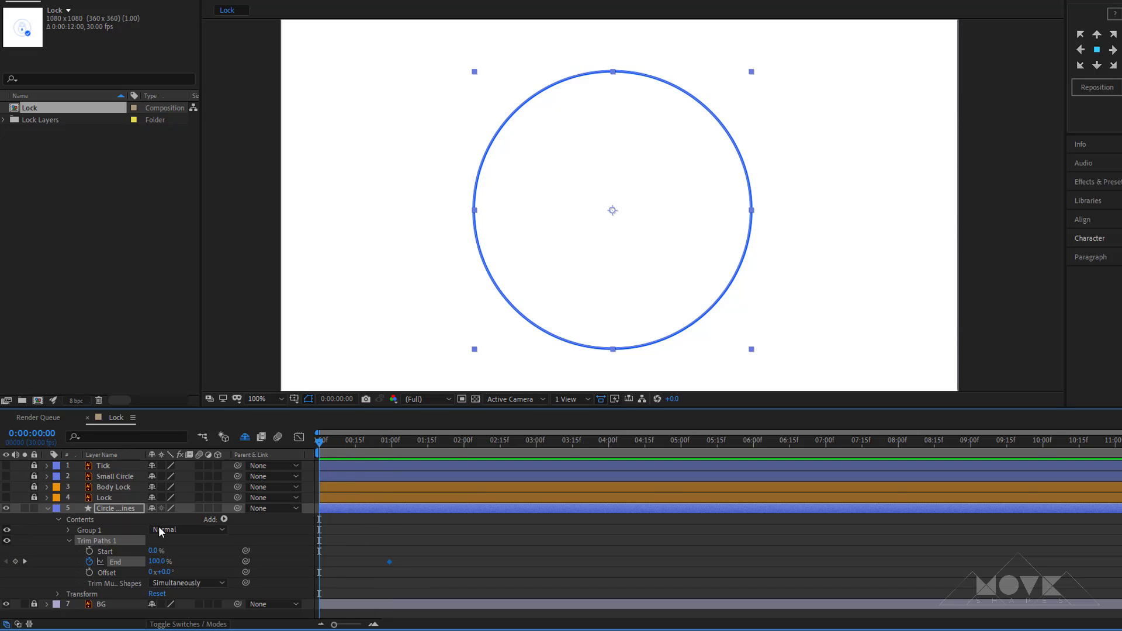
pyautogui.click(156, 562)
pyautogui.write('60')
pyautogui.press('Return')
pyautogui.moveTo(134, 565); pyautogui.dragTo(90, 565)
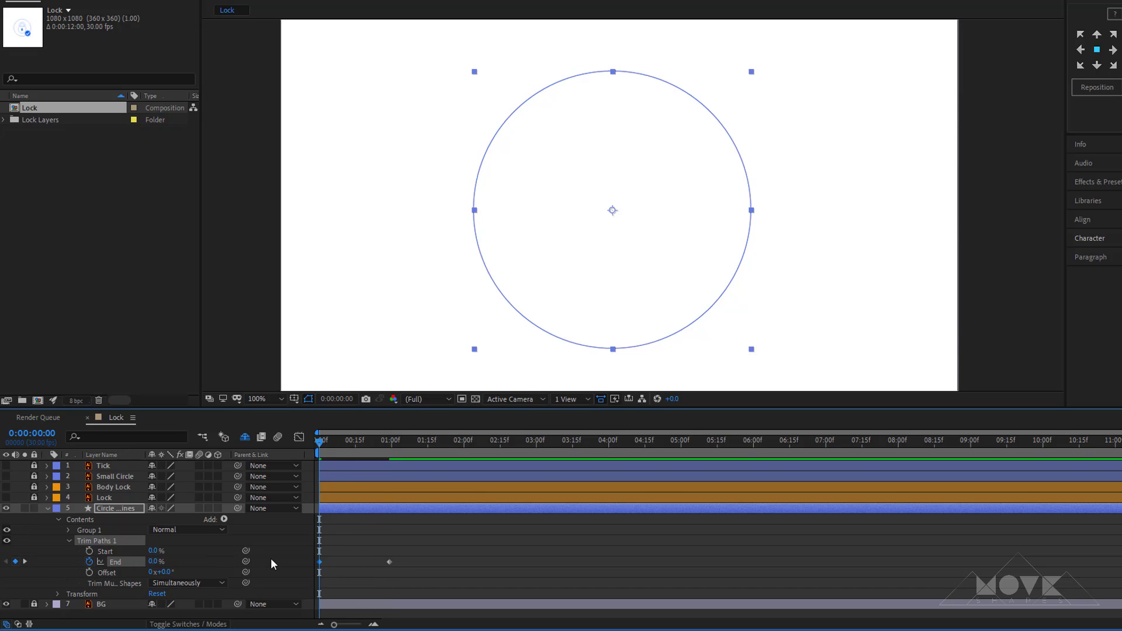
# Move the 100% End keyframe to 0:00:01:07 and apply Easy Ease to both End keyframes.
pyautogui.moveTo(326, 445); pyautogui.dragTo(387, 450)
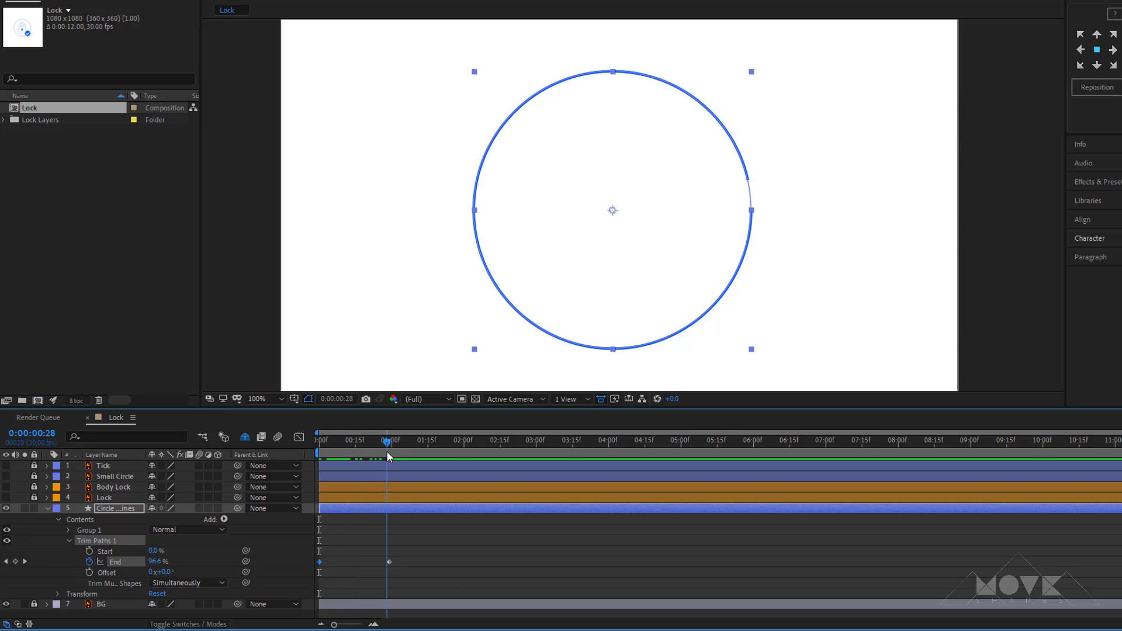
pyautogui.moveTo(390, 561)
pyautogui.mouseDown()
pyautogui.moveTo(410, 563)
pyautogui.moveTo(351, 556)
pyautogui.moveTo(316, 567)
pyautogui.mouseUp()
pyautogui.rightClick(320, 564)
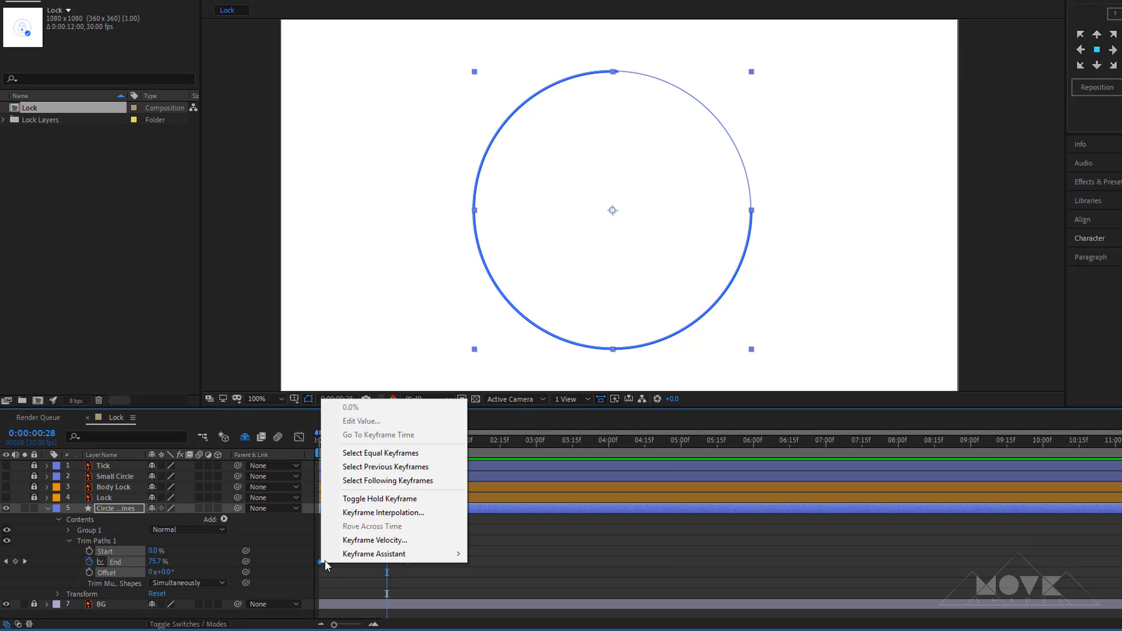
pyautogui.moveTo(410, 554)
pyautogui.click(494, 472)
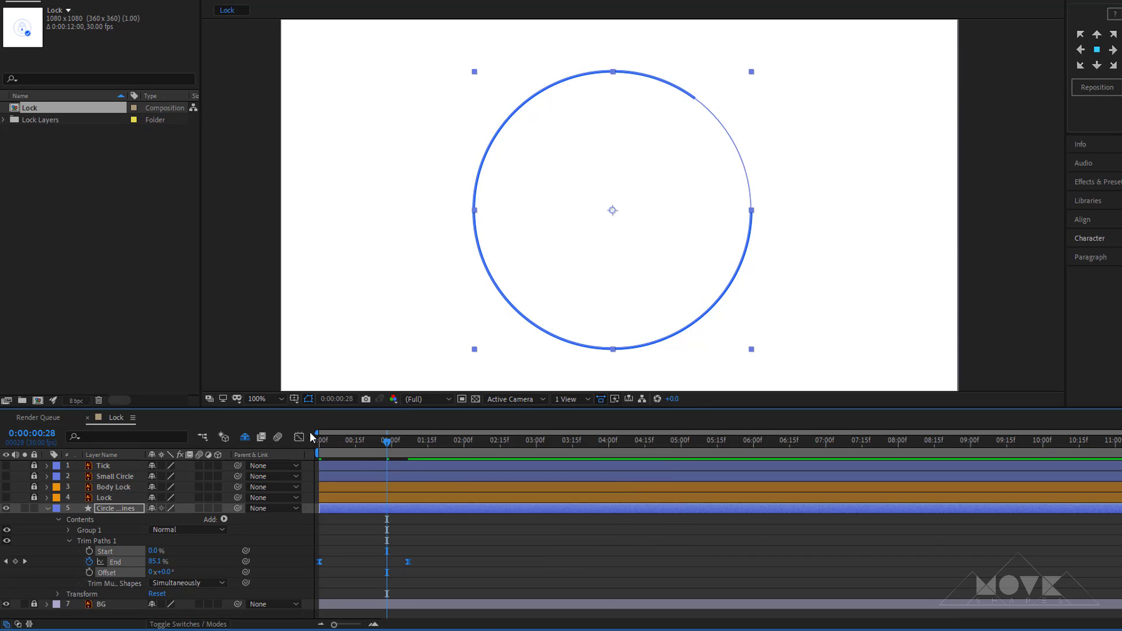
# Reshape the End speed graph so it peaks early and slows gradually into the last keyframe.
pyautogui.click(298, 437)
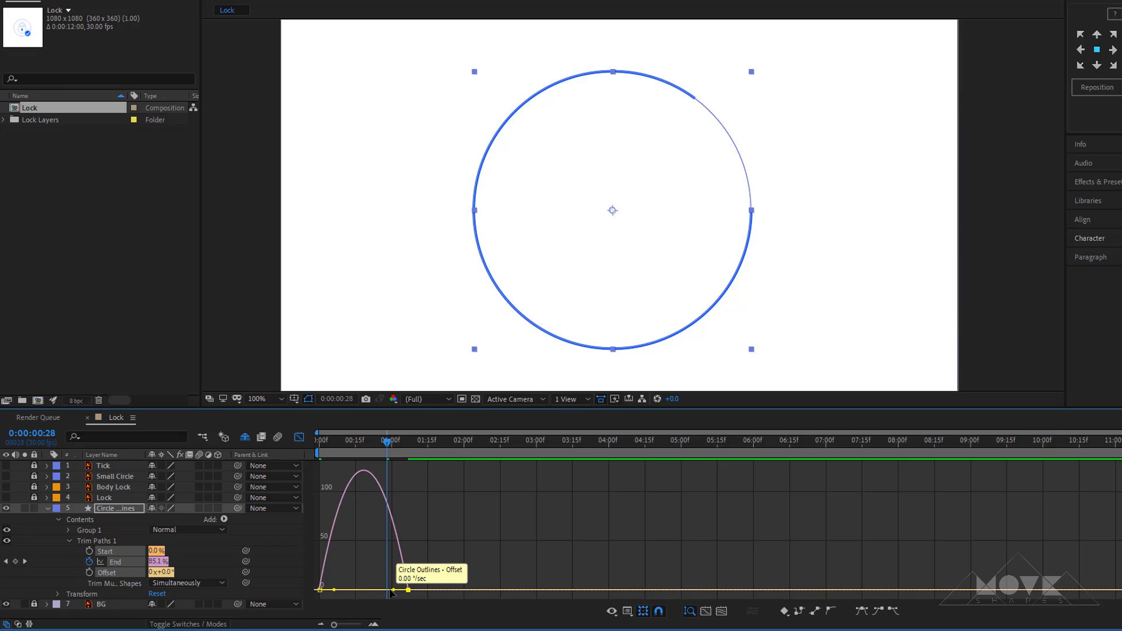
pyautogui.moveTo(387, 590); pyautogui.dragTo(327, 590)
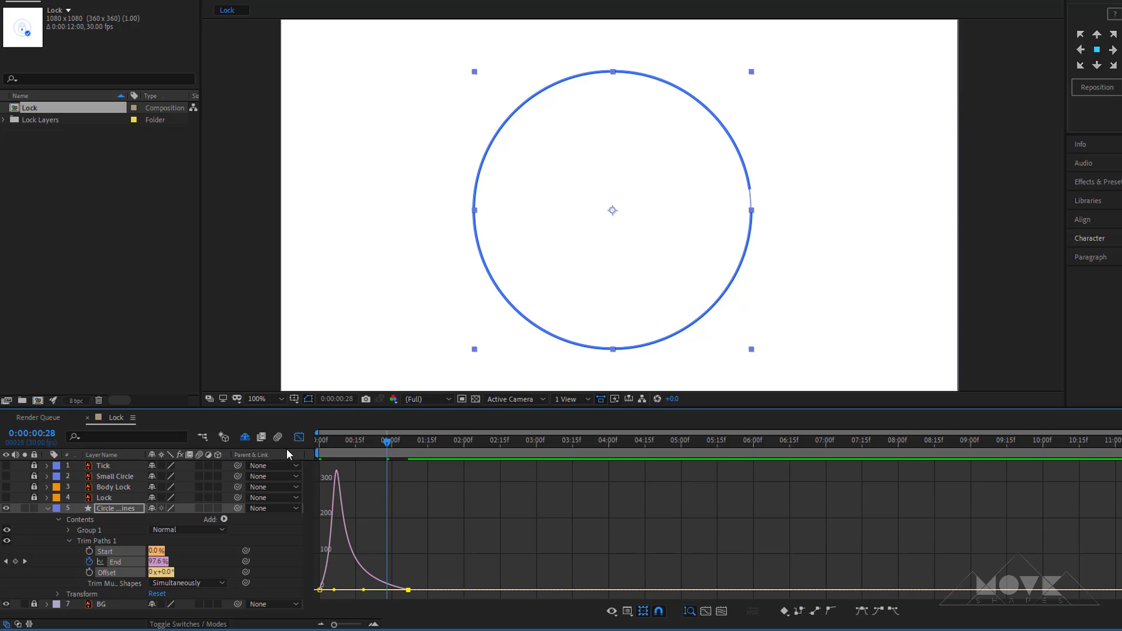
pyautogui.click(298, 437)
# Show only the circle layer's keyframed properties and play the drawing animation from the start.
pyautogui.click(367, 506)
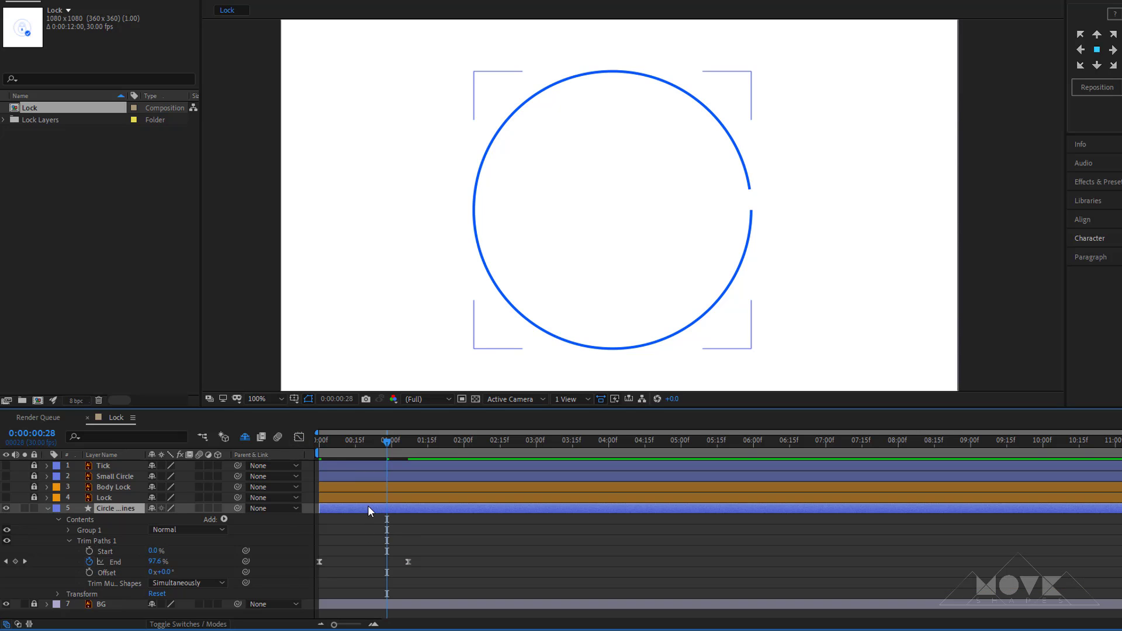
pyautogui.press('u')
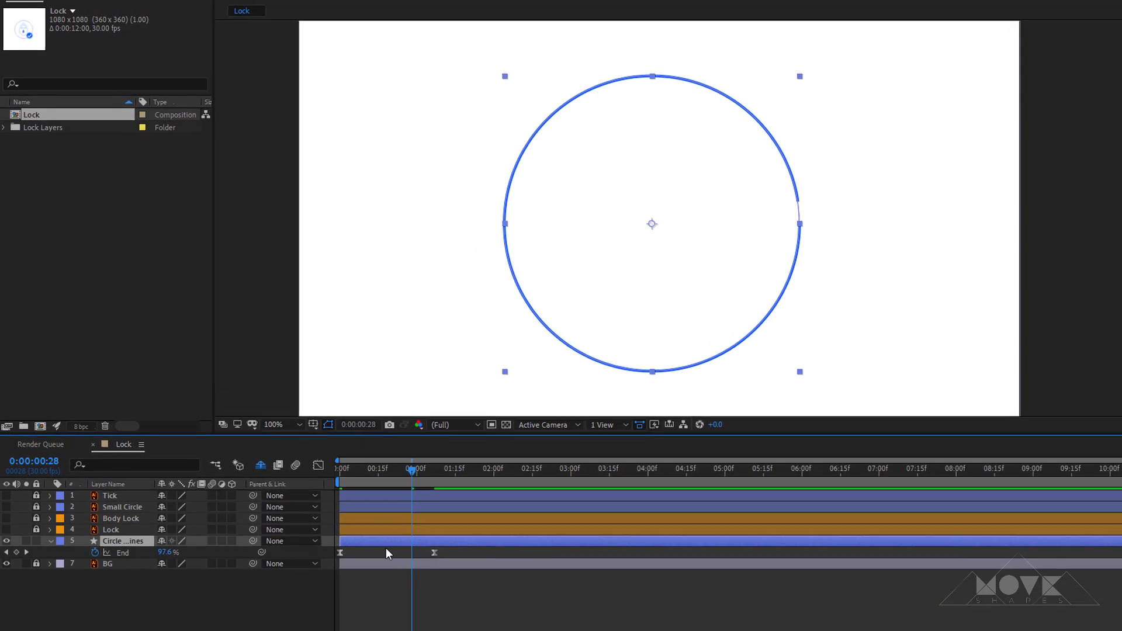
pyautogui.click(386, 550)
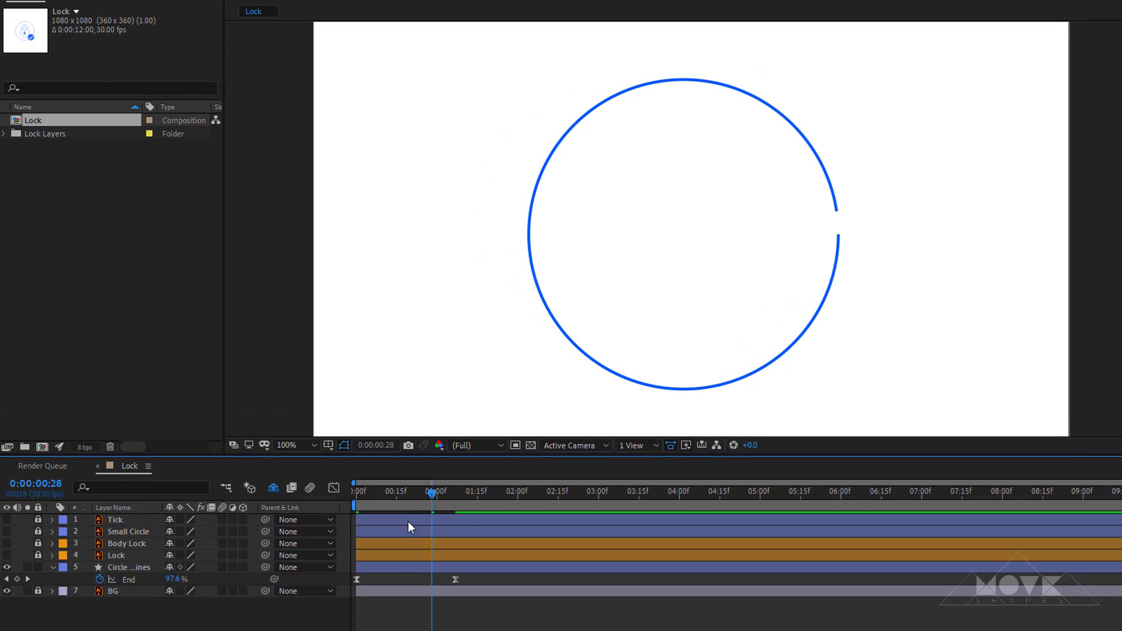
pyautogui.moveTo(389, 470); pyautogui.dragTo(338, 469)
pyautogui.press('space')
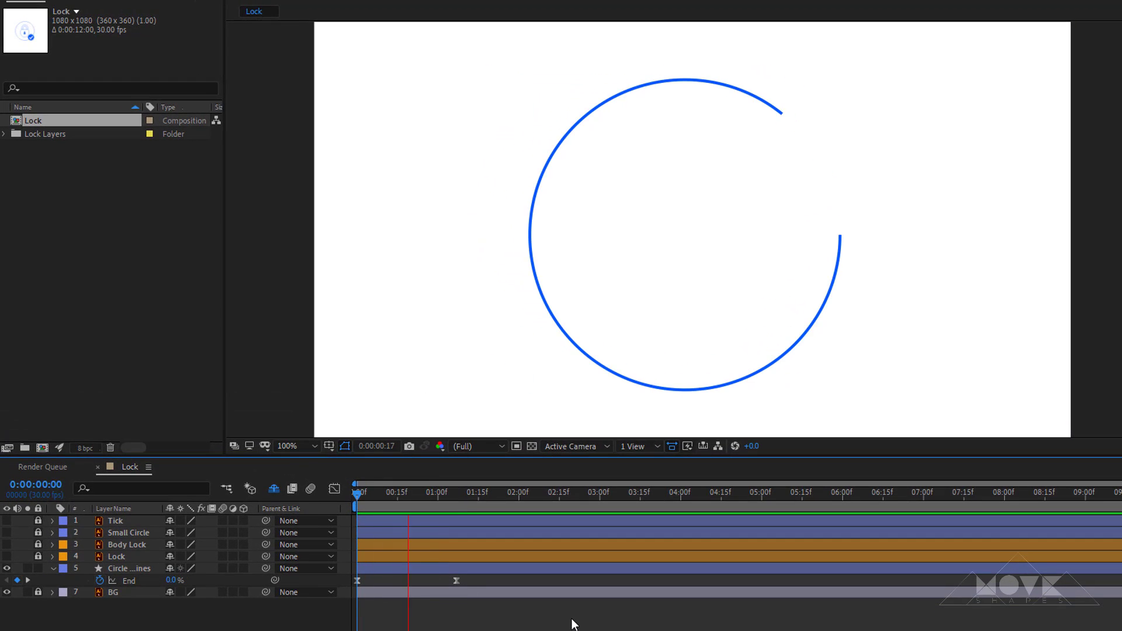
# Keyframe the circle layer's Rotation at 0° on 0:00:00:00 and 162° on 0:00:01:07, and play the animation.
pyautogui.click(456, 497)
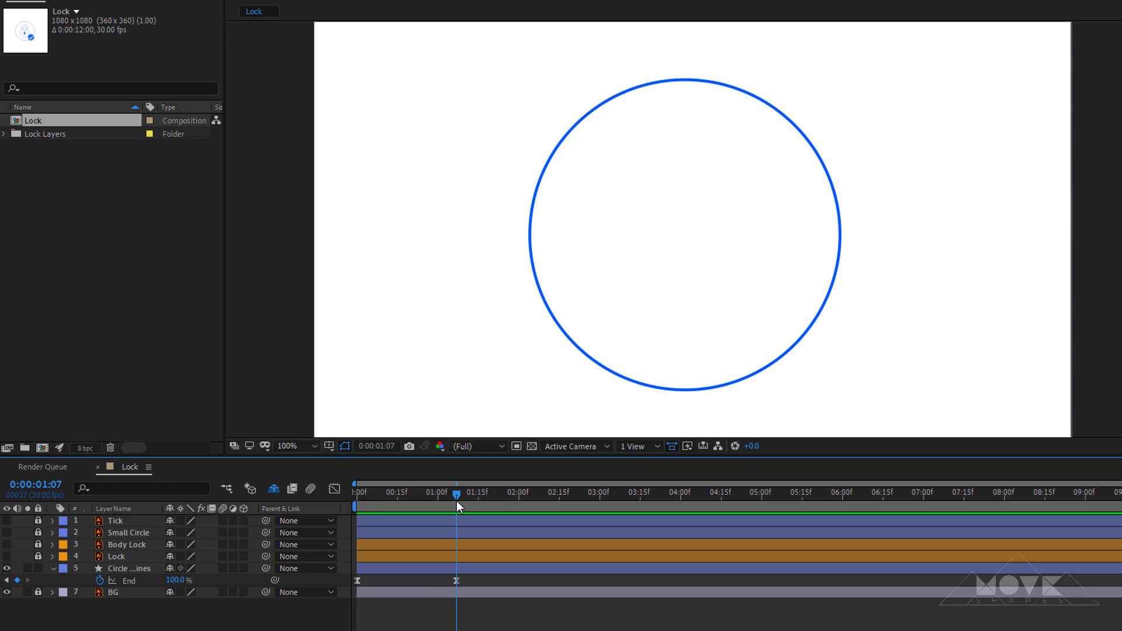
pyautogui.click(440, 571)
pyautogui.press('r')
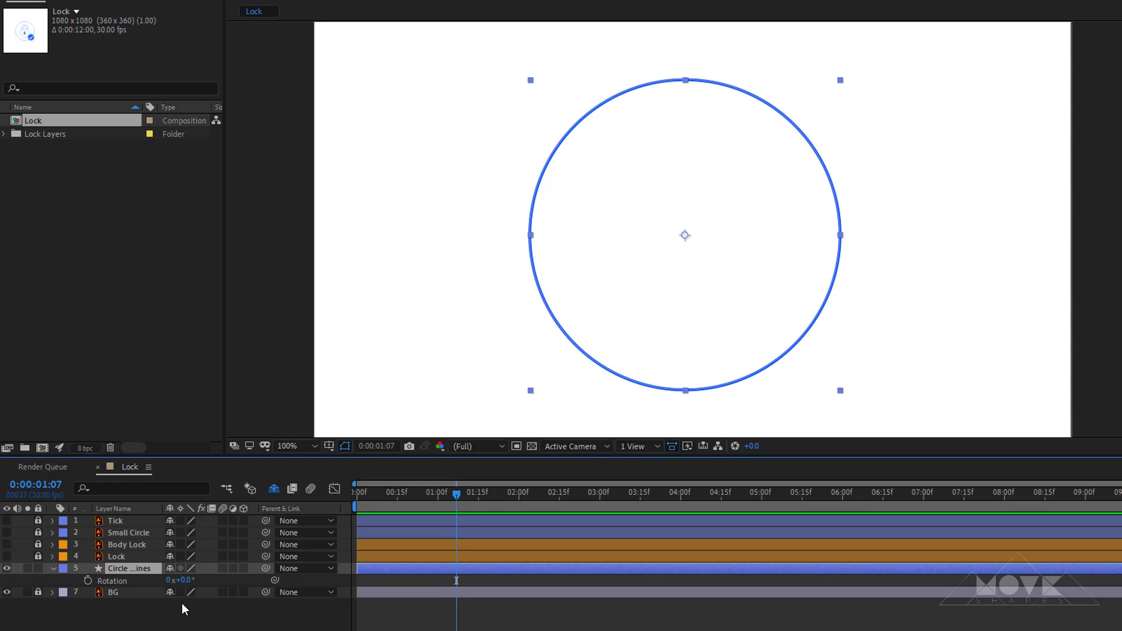
pyautogui.click(88, 581)
pyautogui.press('Home')
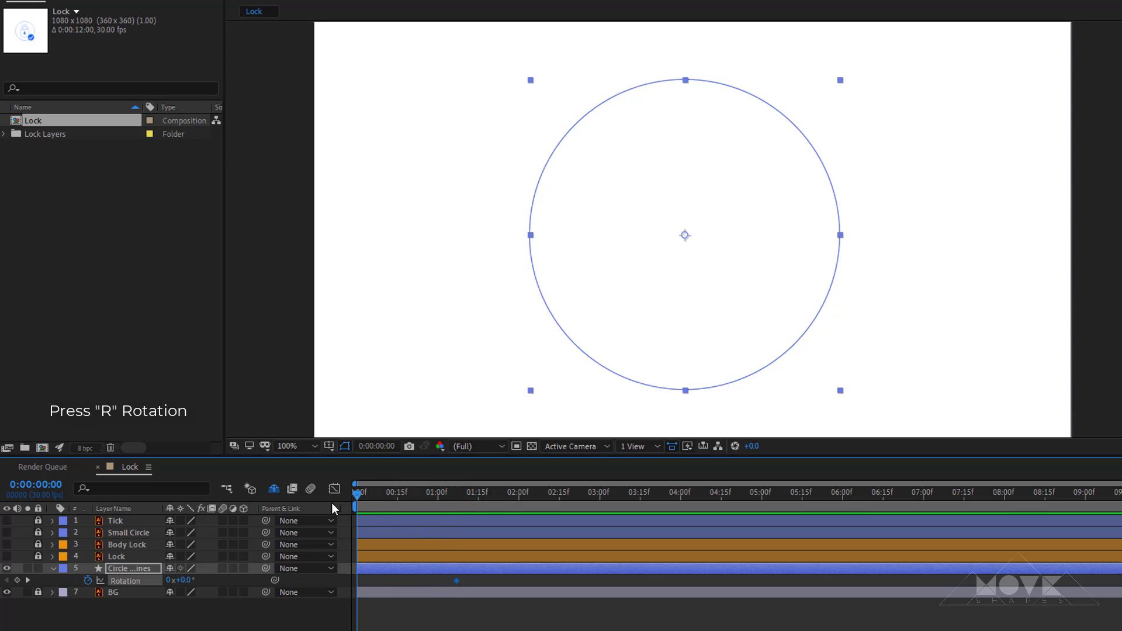
pyautogui.click(27, 580)
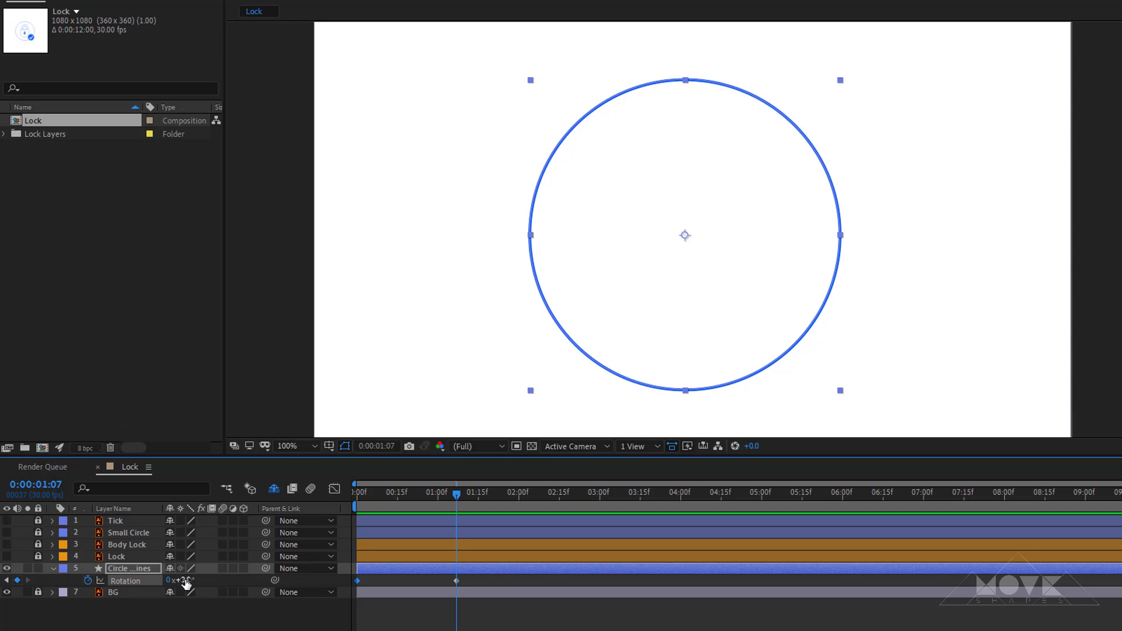
pyautogui.moveTo(183, 580); pyautogui.dragTo(280, 584)
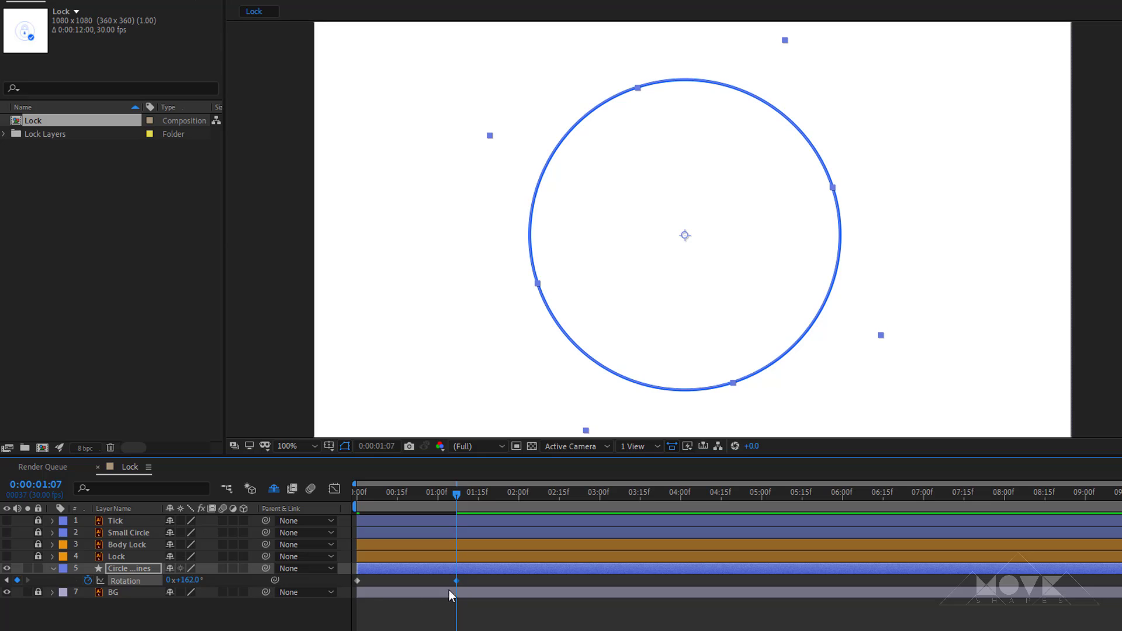
pyautogui.press('Home')
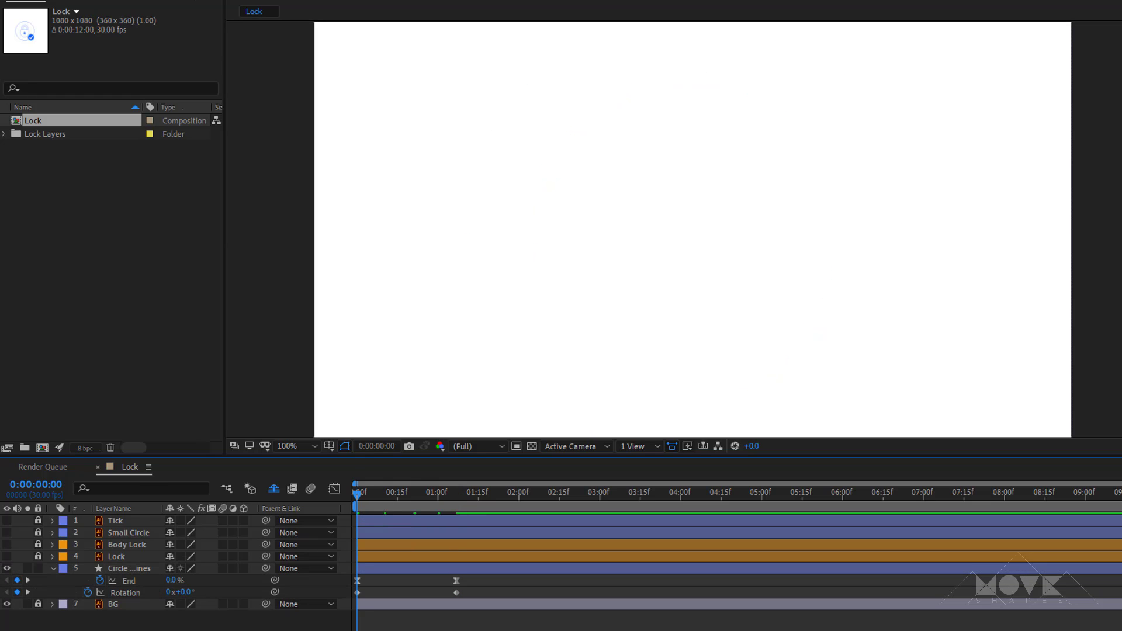
pyautogui.press('space')
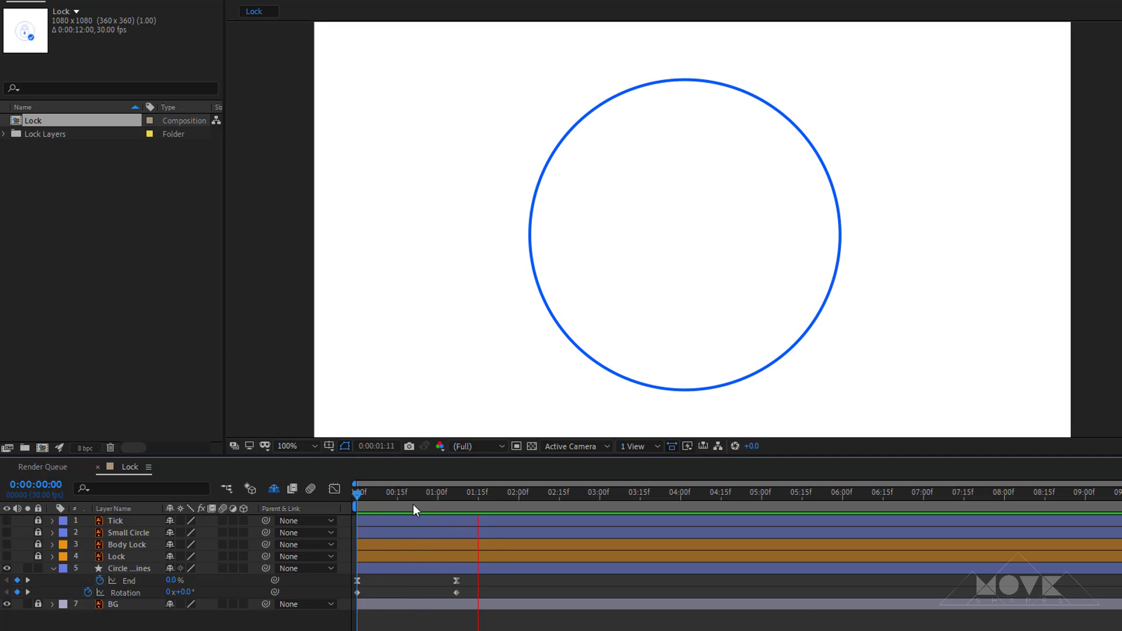
# Apply Easy Ease to both Rotation keyframes of the circle layer and play the animation from the start.
pyautogui.moveTo(414, 500); pyautogui.dragTo(340, 518)
pyautogui.moveTo(466, 589); pyautogui.dragTo(326, 590)
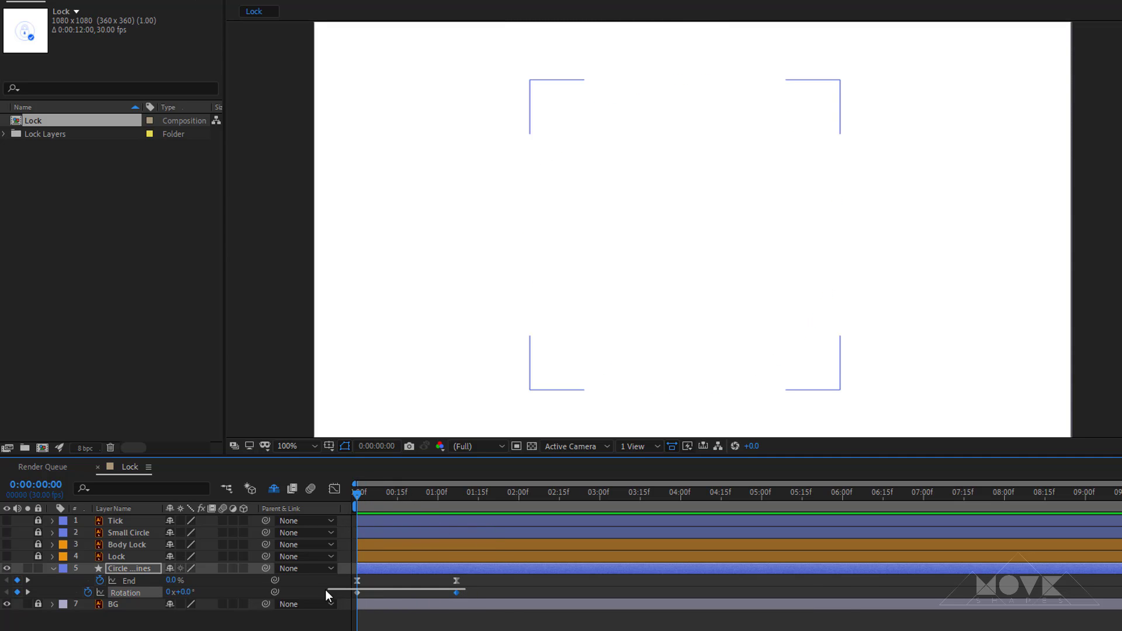
pyautogui.rightClick(357, 593)
pyautogui.moveTo(444, 582)
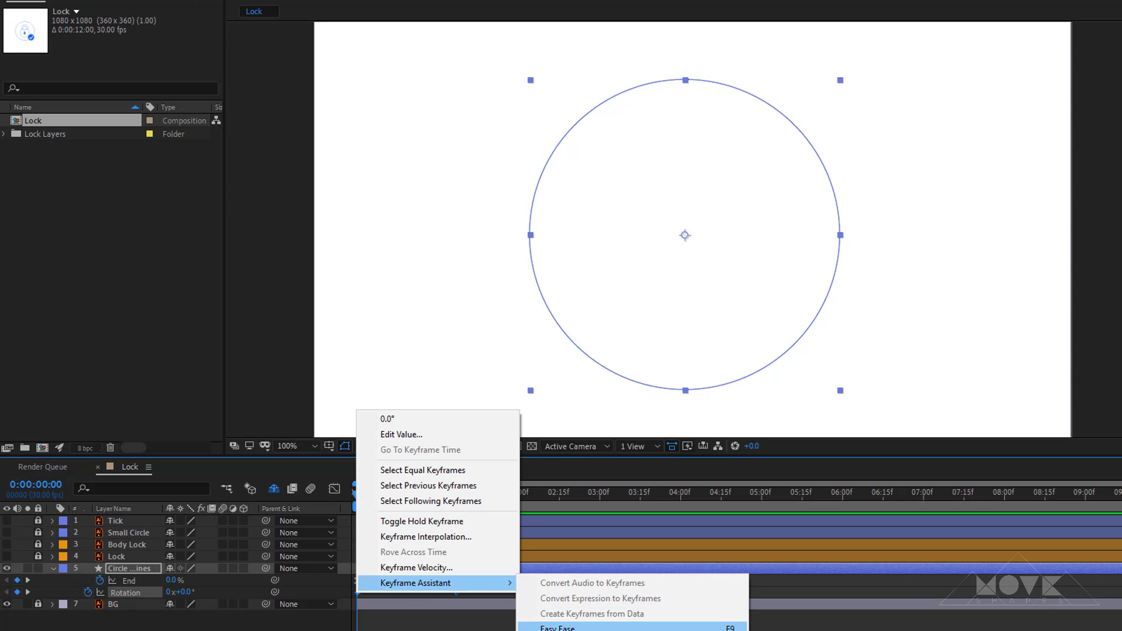
pyautogui.click(558, 628)
pyautogui.press('F2')
pyautogui.press('space')
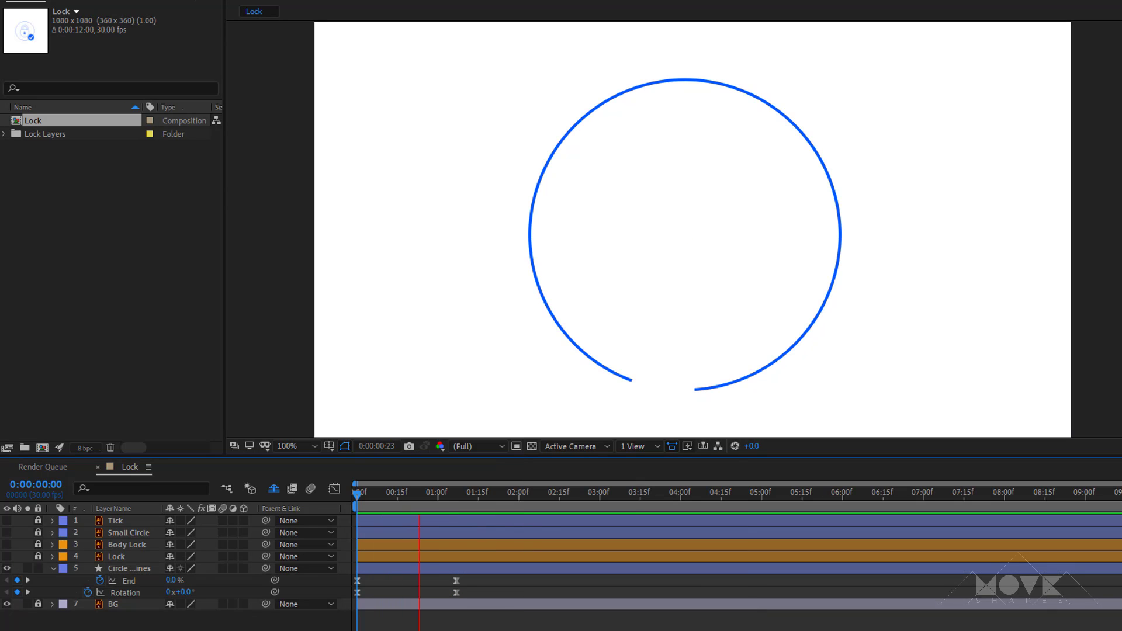
# Set the circle's Rotation keyframe at 0:00:01:07 to 233° and preview the animation from the start.
pyautogui.click(456, 495)
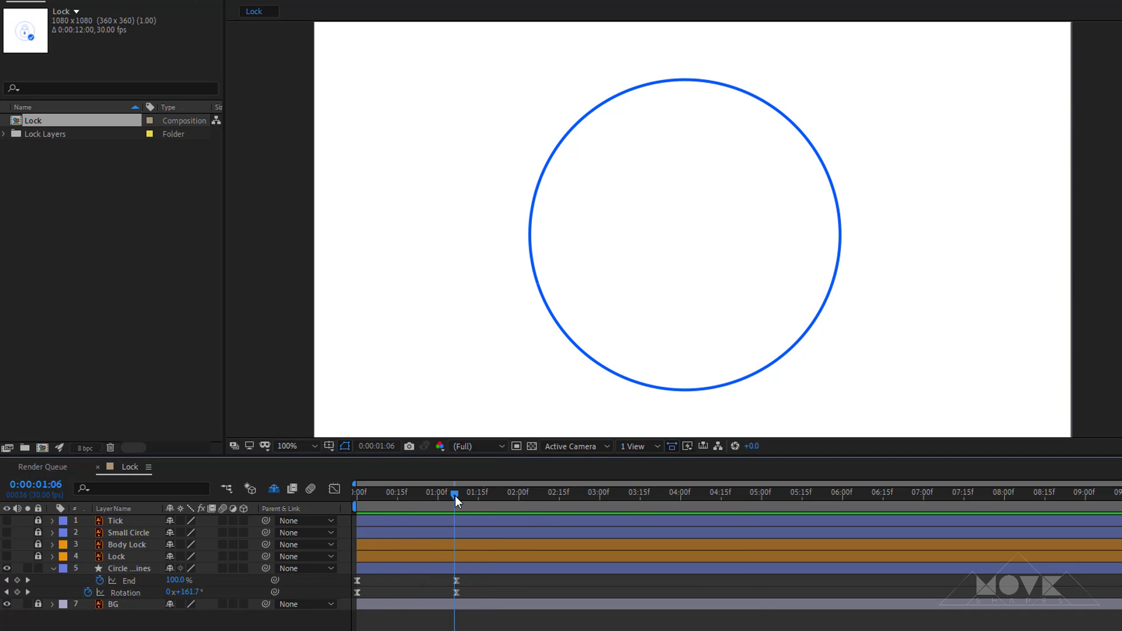
pyautogui.click(457, 496)
pyautogui.click(125, 593)
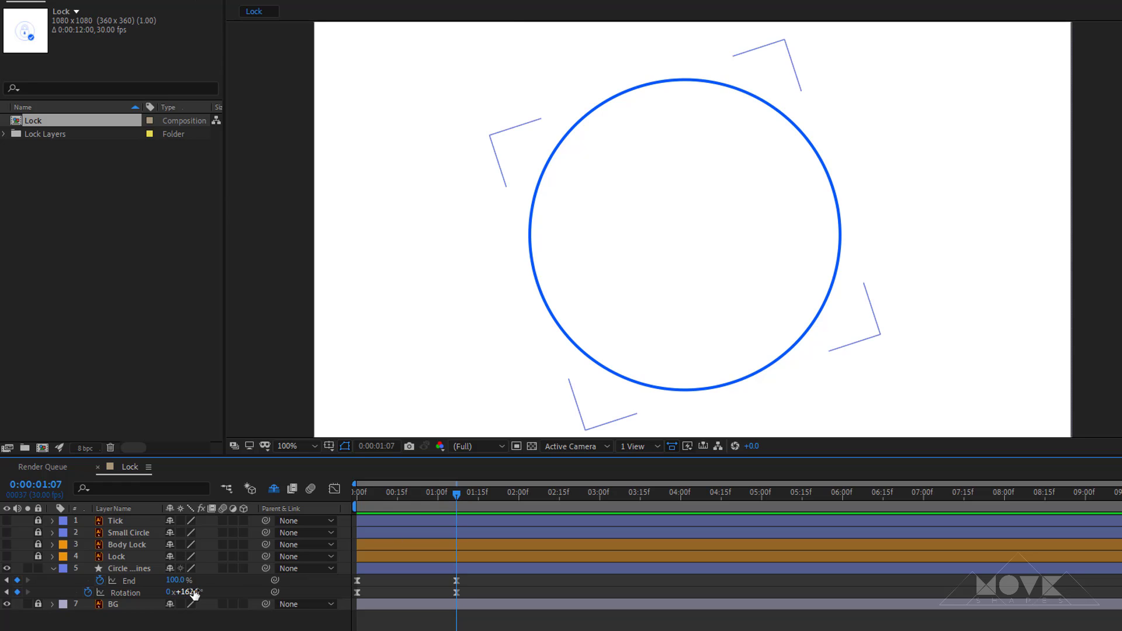
pyautogui.moveTo(196, 593); pyautogui.dragTo(257, 592)
pyautogui.click(416, 615)
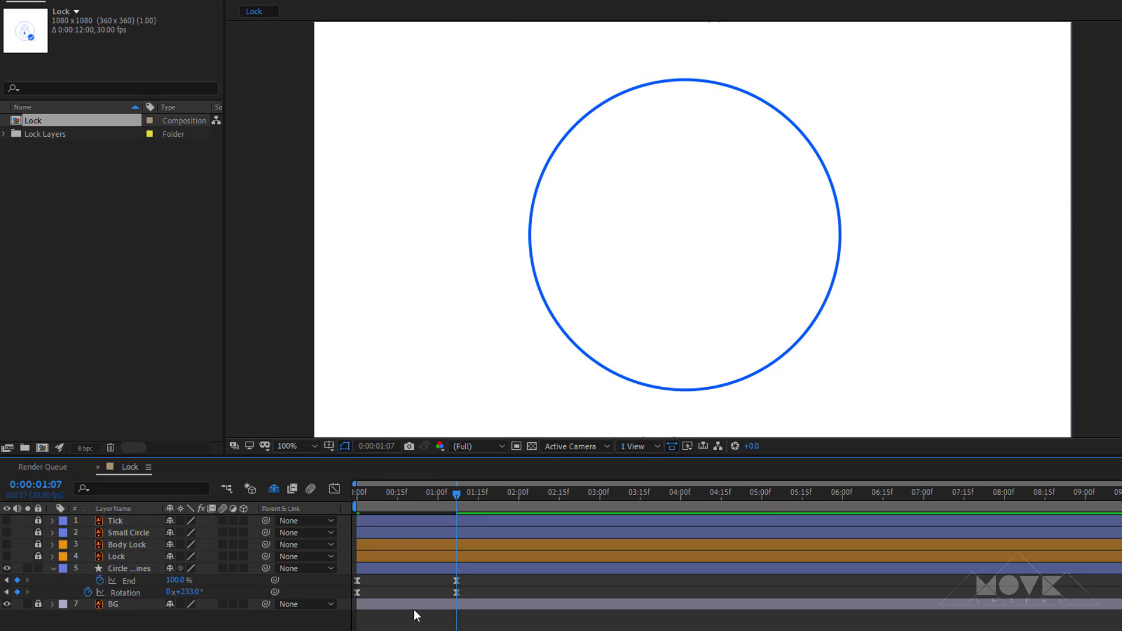
pyautogui.press('Home')
pyautogui.press('space')
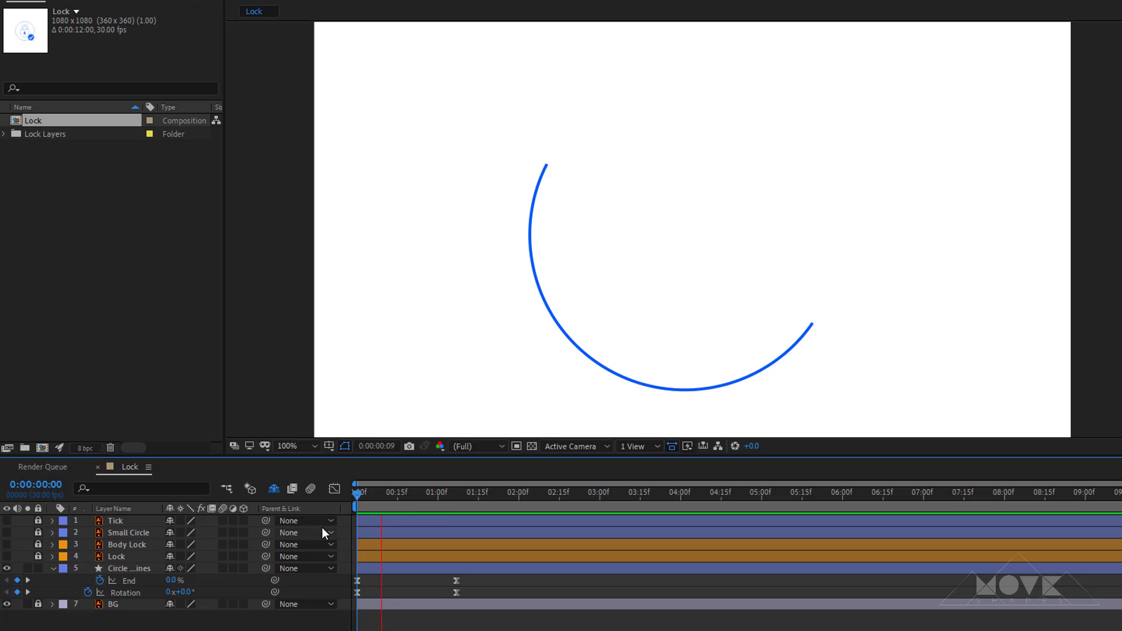
pyautogui.moveTo(384, 499); pyautogui.dragTo(489, 517)
# Duplicate the circle outlines layer and show the duplicate's keyframed properties.
pyautogui.click(481, 567)
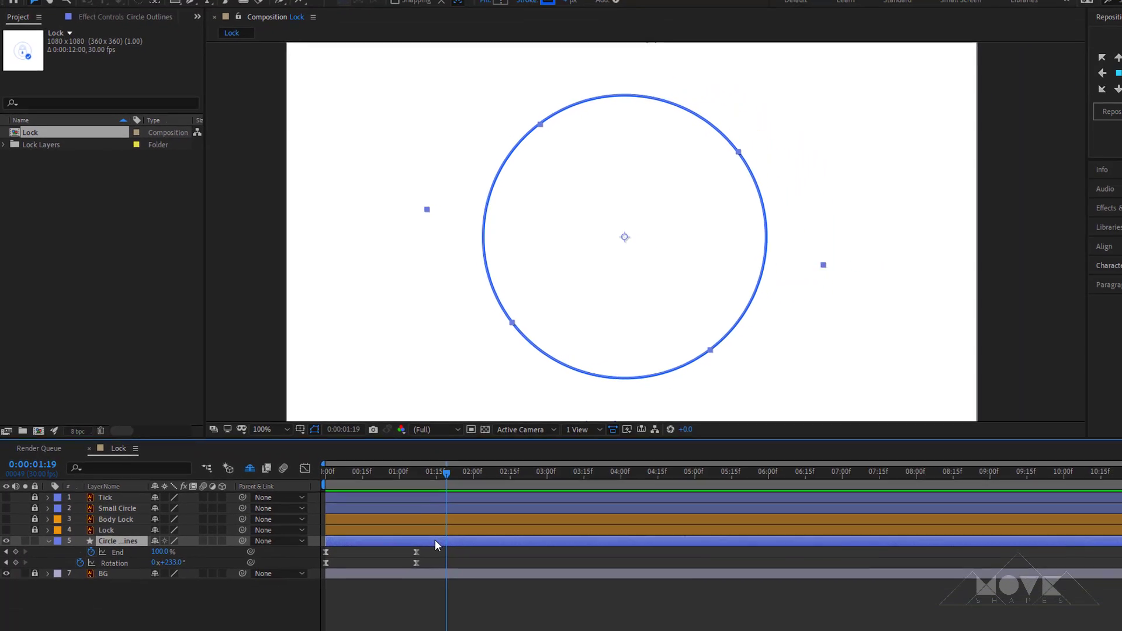
pyautogui.click(8, 6)
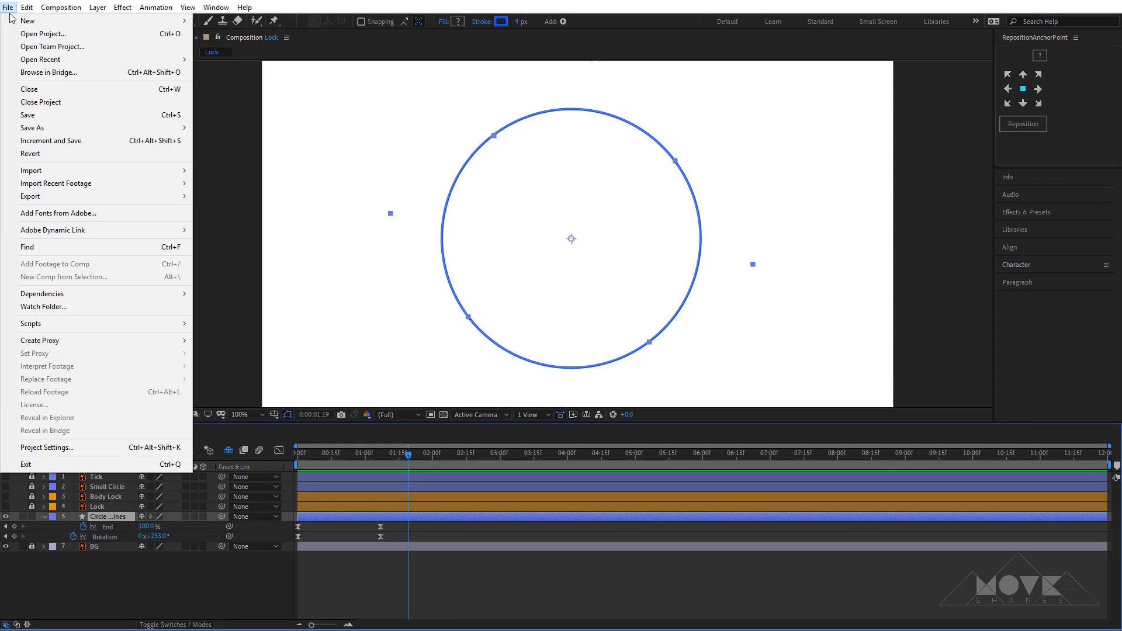
pyautogui.moveTo(27, 7)
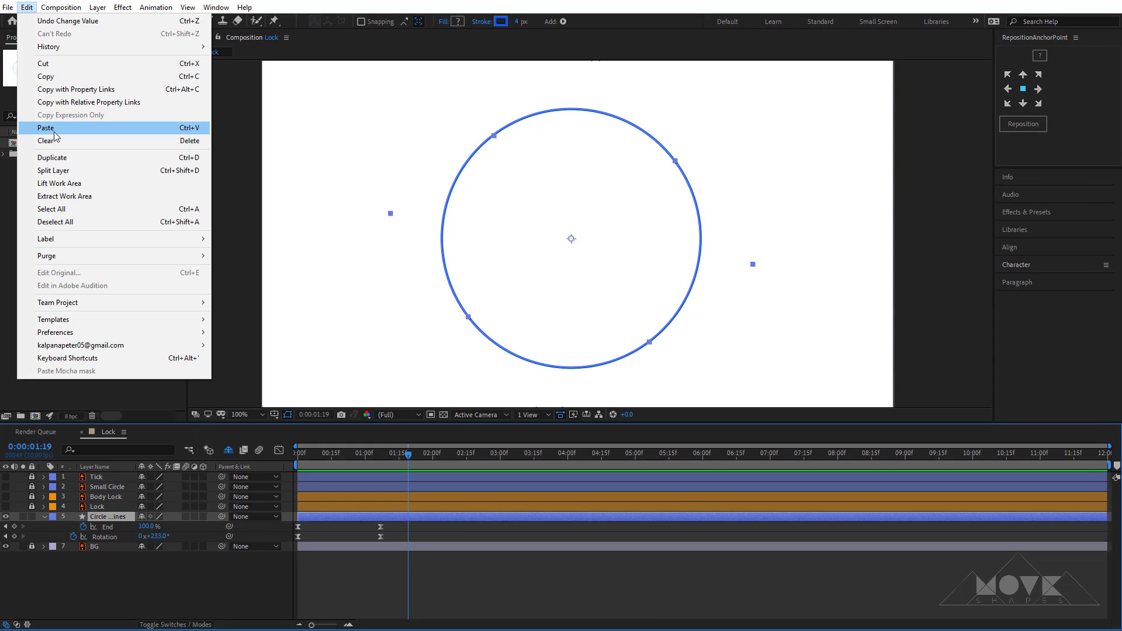
pyautogui.click(53, 158)
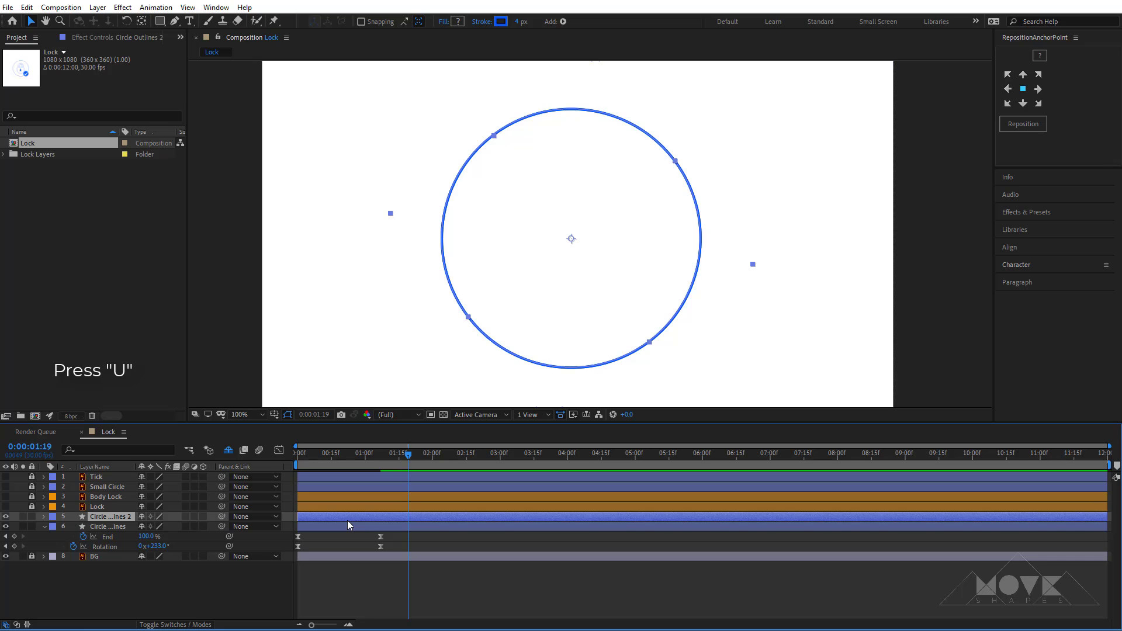
pyautogui.press('u')
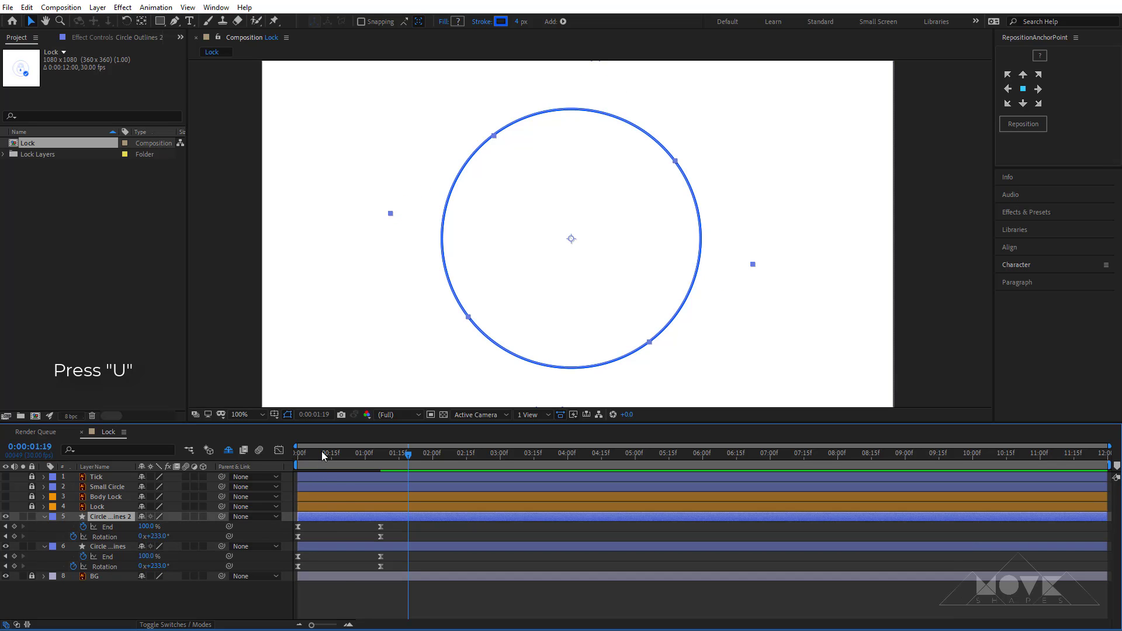
# Add a 0% Trim Paths Start keyframe on the duplicate circle at 0:00:00:20 and move it slightly earlier.
pyautogui.moveTo(322, 451); pyautogui.dragTo(343, 460)
pyautogui.click(53, 538)
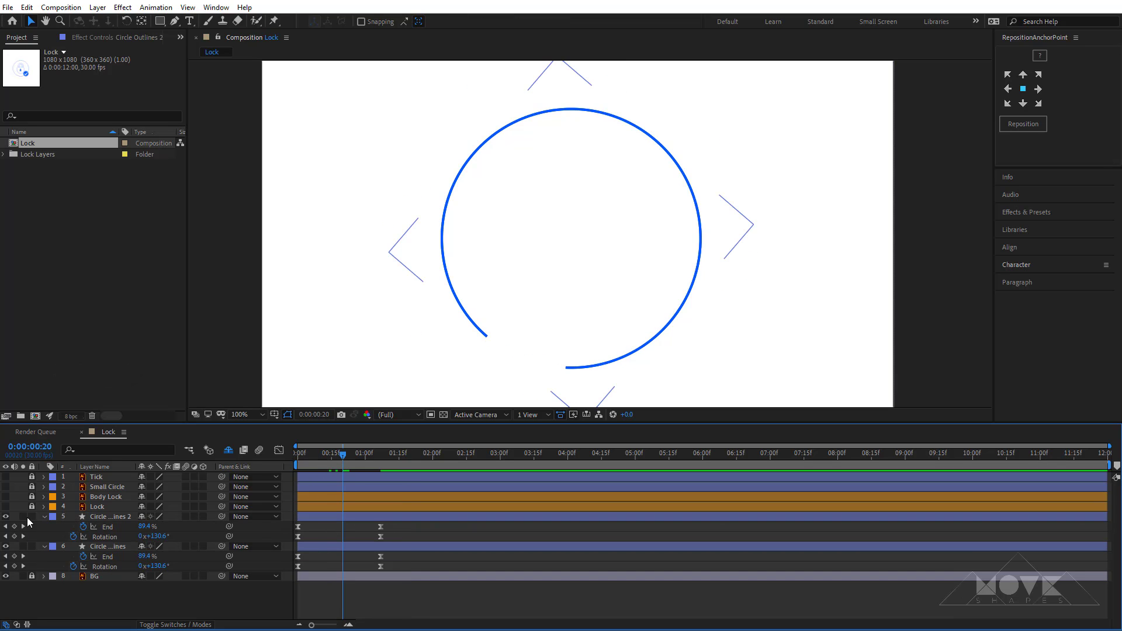
pyautogui.click(44, 517)
pyautogui.click(44, 517)
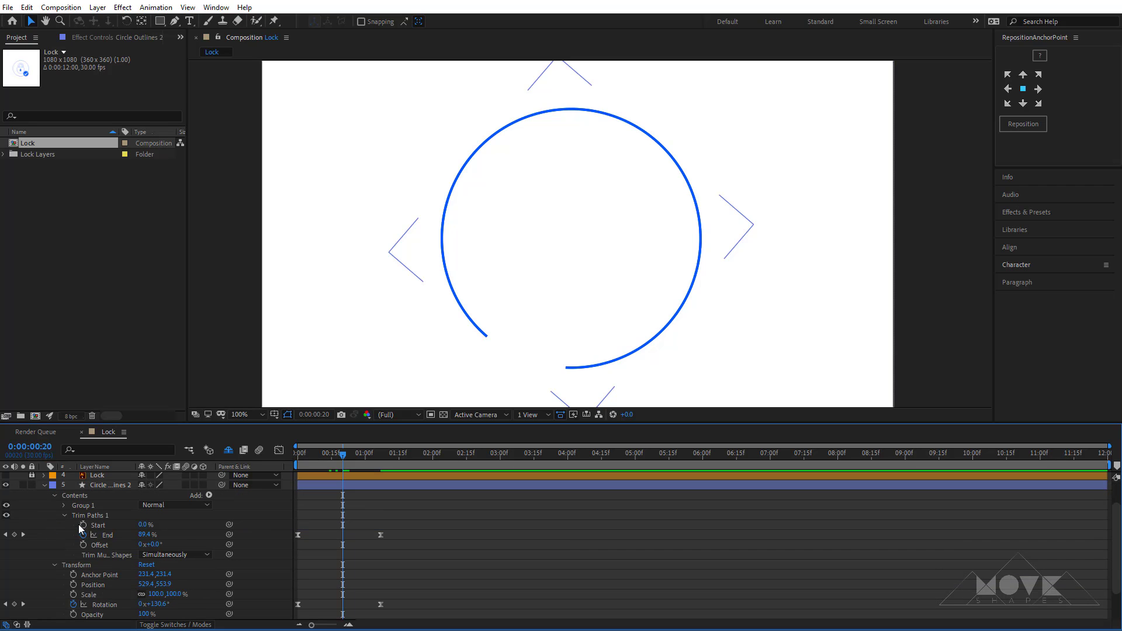
pyautogui.click(83, 526)
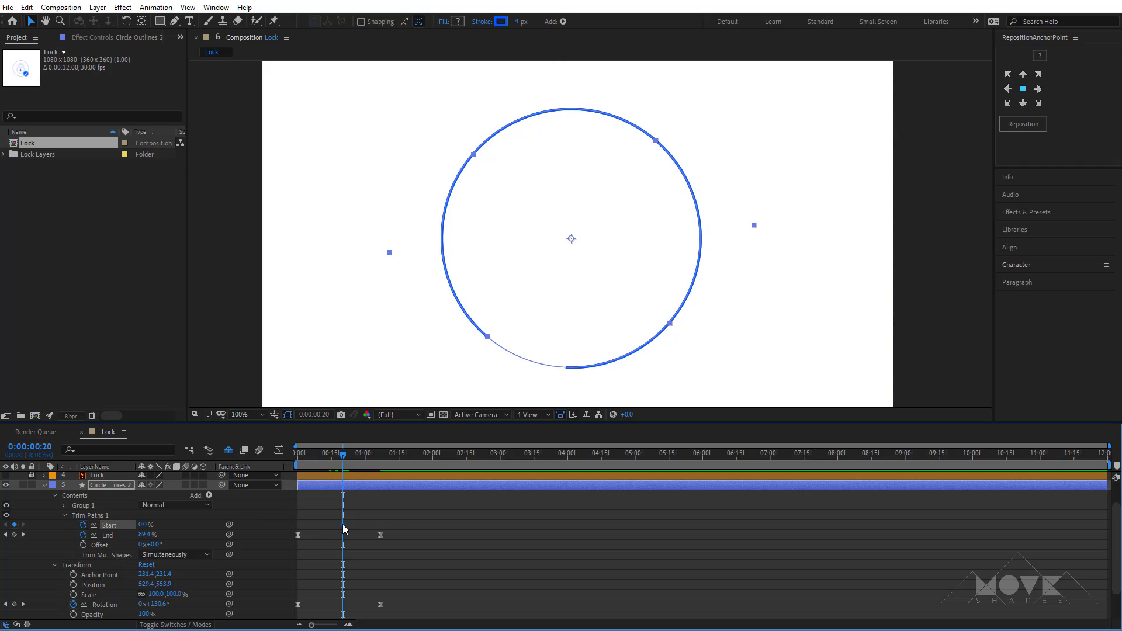
pyautogui.moveTo(343, 524); pyautogui.dragTo(326, 525)
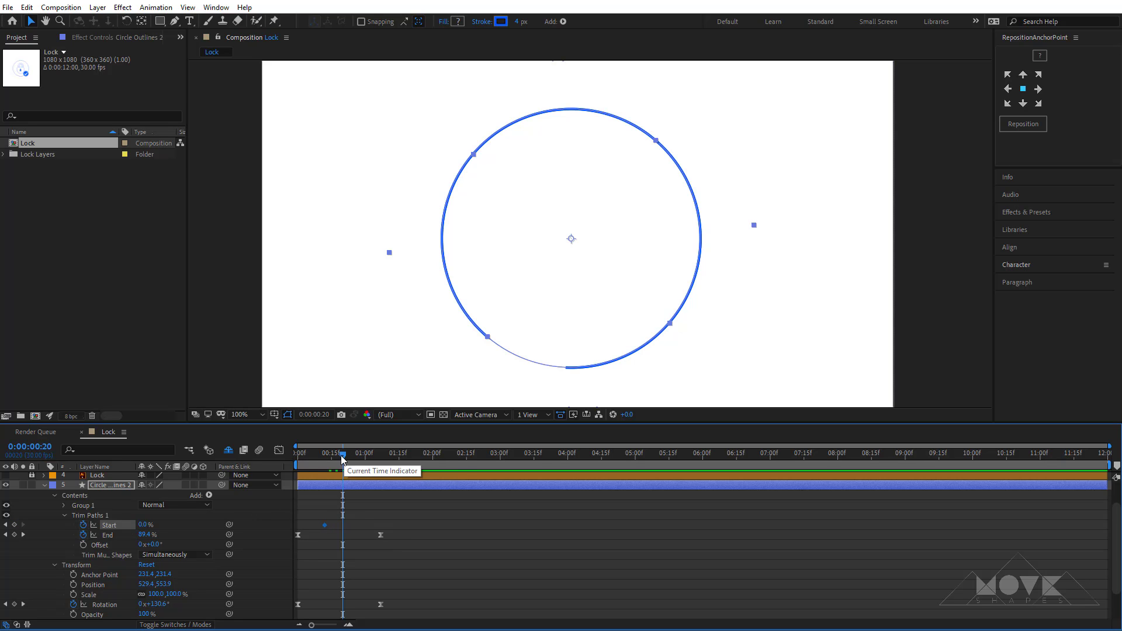
# Set the duplicate circle's stroke width to 16 px and its Trim Paths End keyframe at 0:00:01:07 to 40%.
pyautogui.moveTo(342, 453)
pyautogui.mouseDown()
pyautogui.moveTo(292, 461)
pyautogui.moveTo(347, 482)
pyautogui.mouseUp()
pyautogui.click(347, 494)
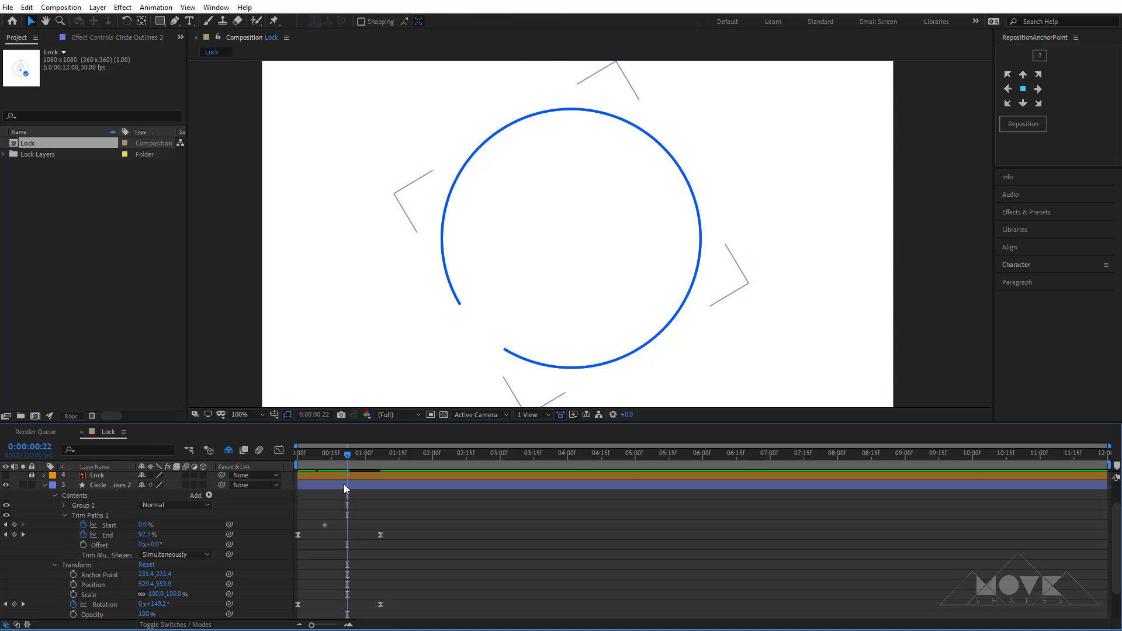
pyautogui.click(343, 485)
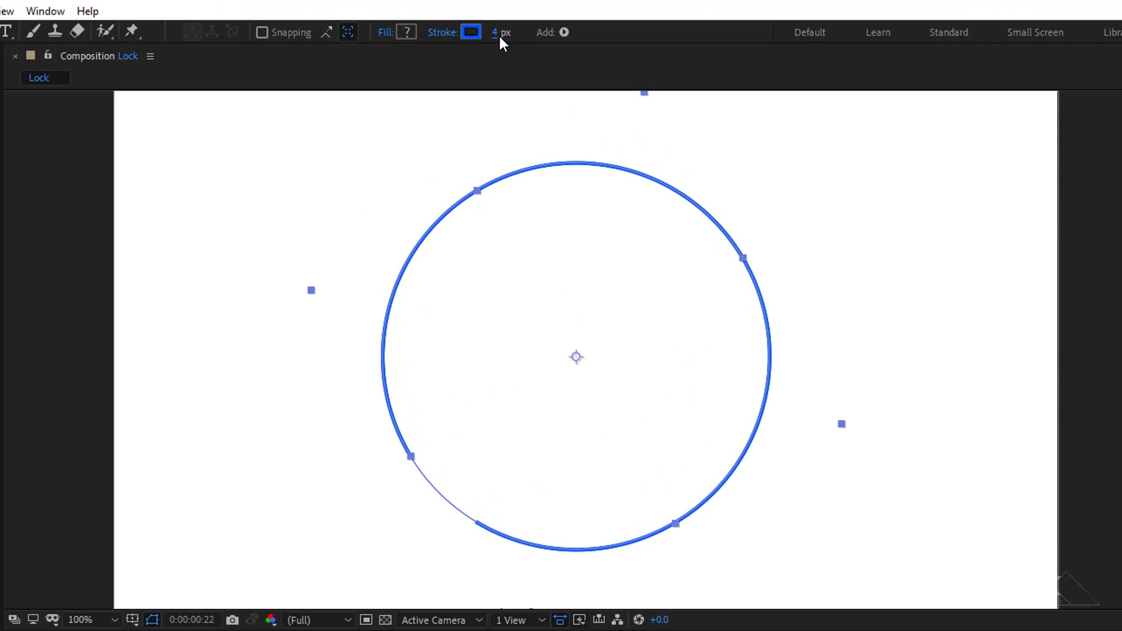
pyautogui.write('8')
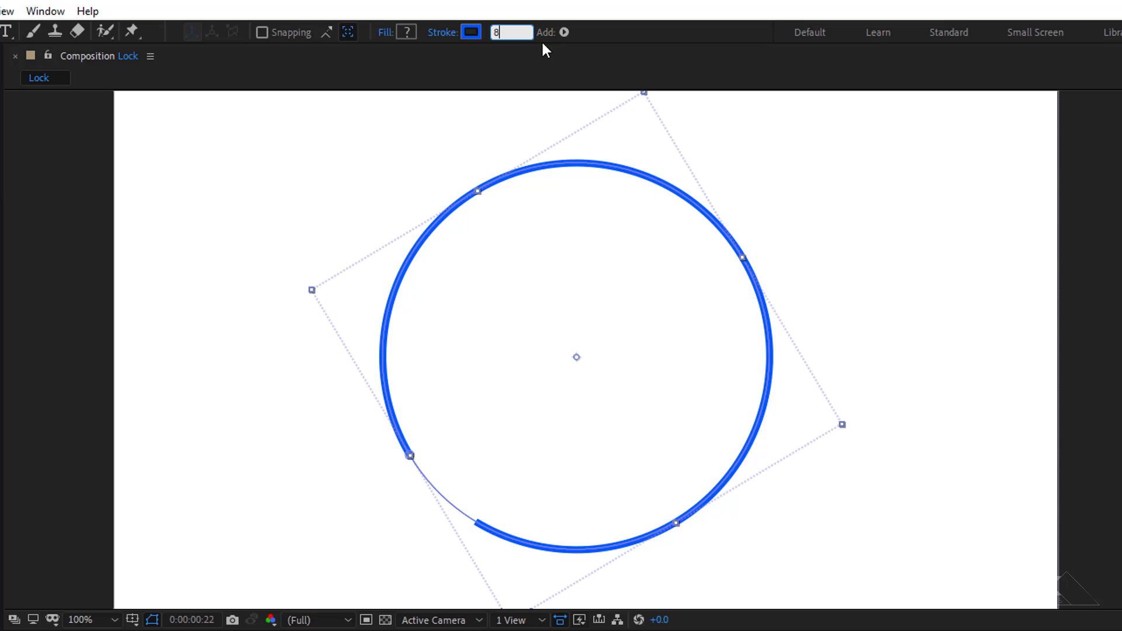
pyautogui.press('BackSpace')
pyautogui.write('16')
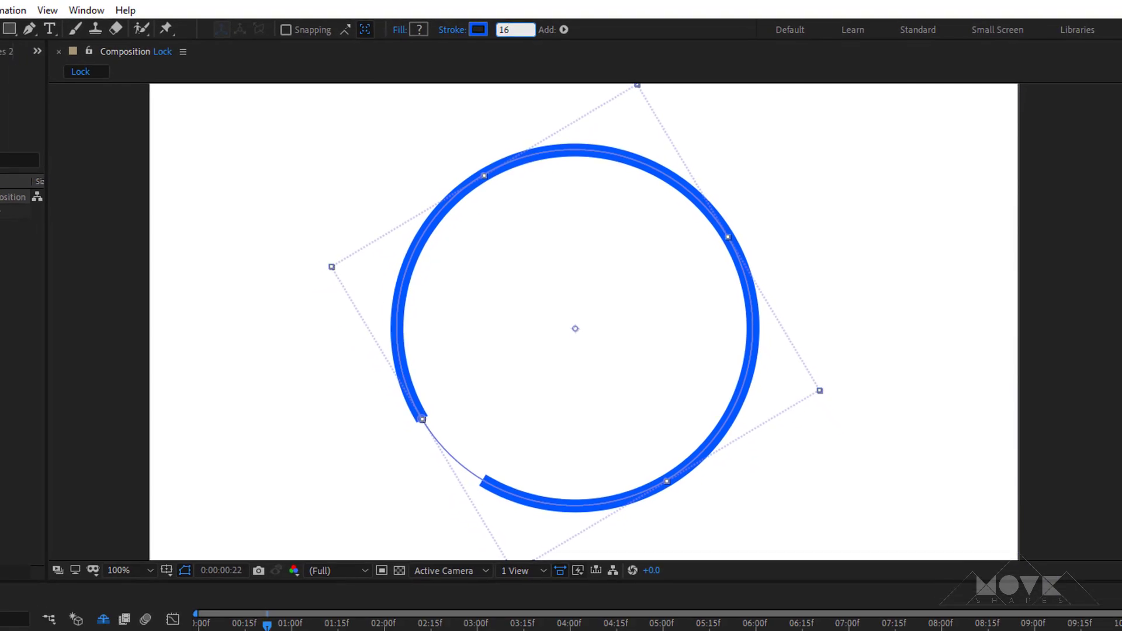
pyautogui.click(394, 558)
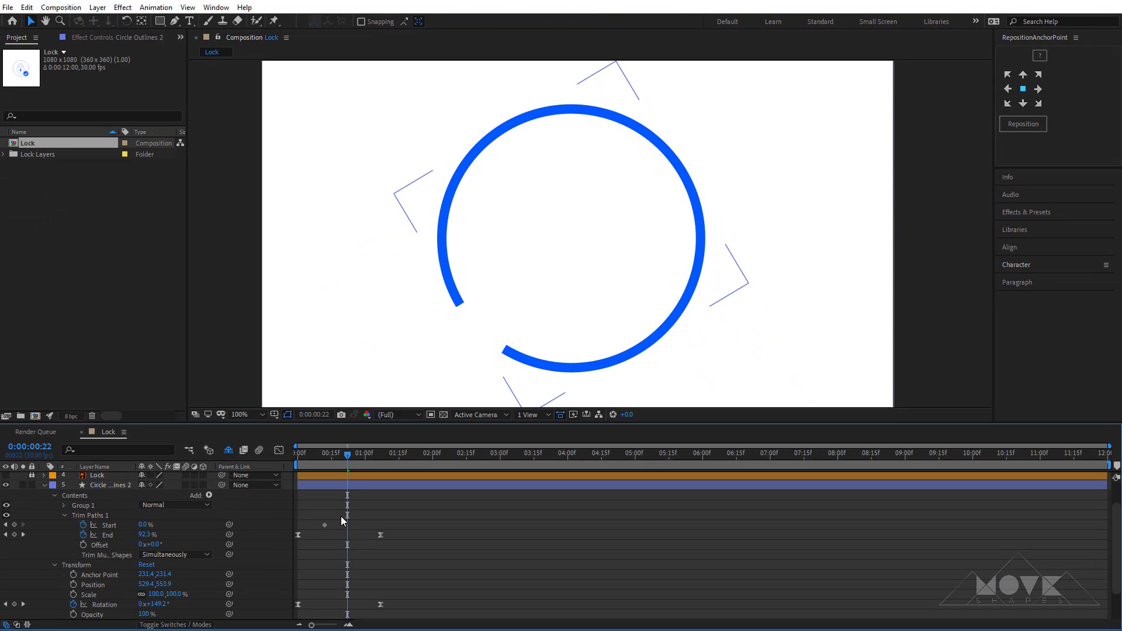
pyautogui.moveTo(332, 459); pyautogui.dragTo(380, 479)
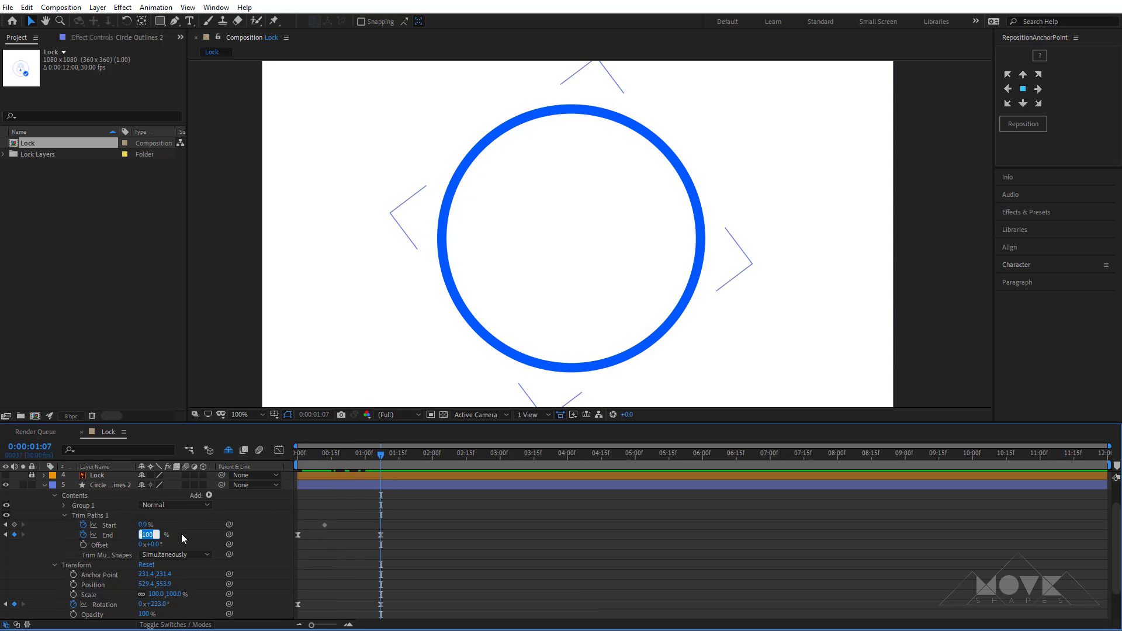
pyautogui.press('Return')
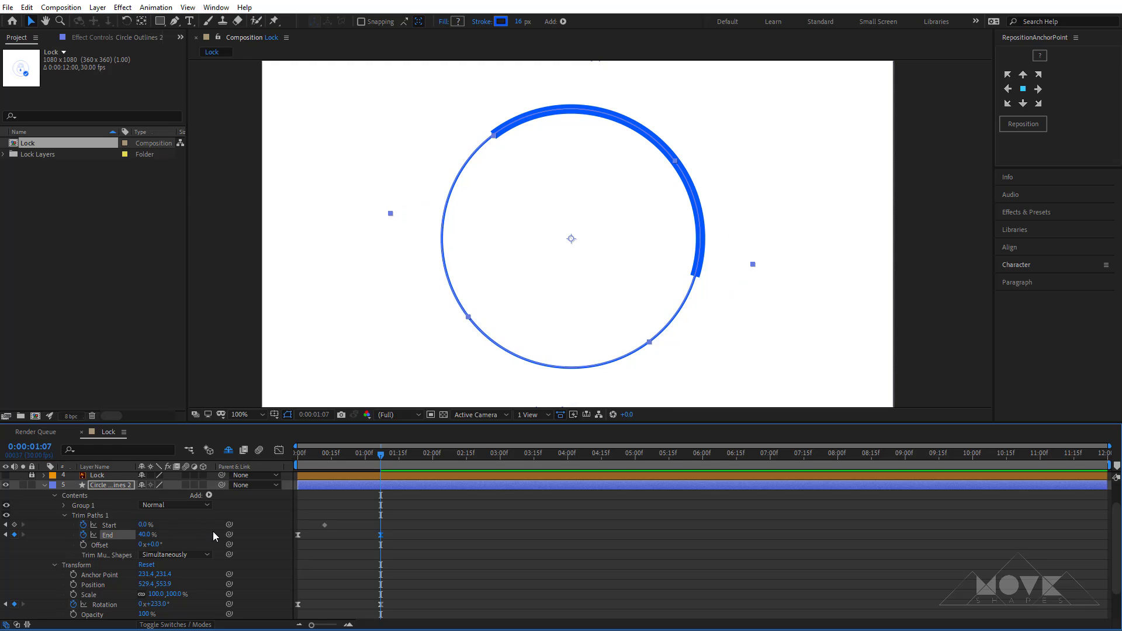
# Move the duplicate's 0% Start keyframe to shortly before 0:00:02:00 and keyframe Start at 40% on 0:00:02:25.
pyautogui.click(324, 525)
pyautogui.moveTo(396, 471); pyautogui.dragTo(435, 482)
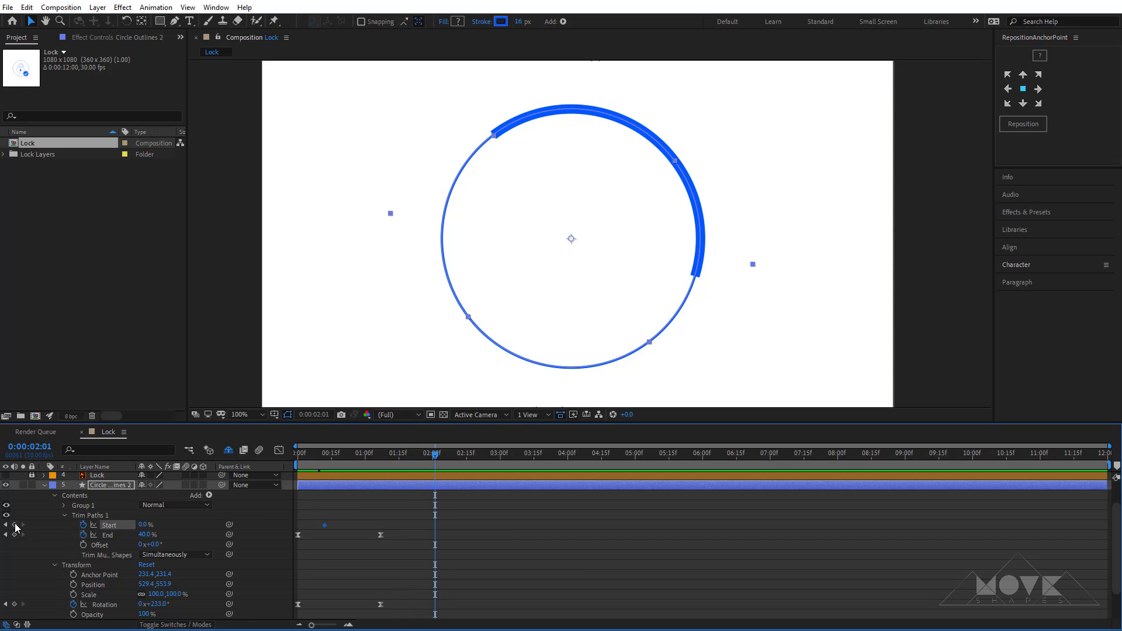
pyautogui.moveTo(324, 525); pyautogui.dragTo(490, 515)
pyautogui.moveTo(483, 452); pyautogui.dragTo(489, 458)
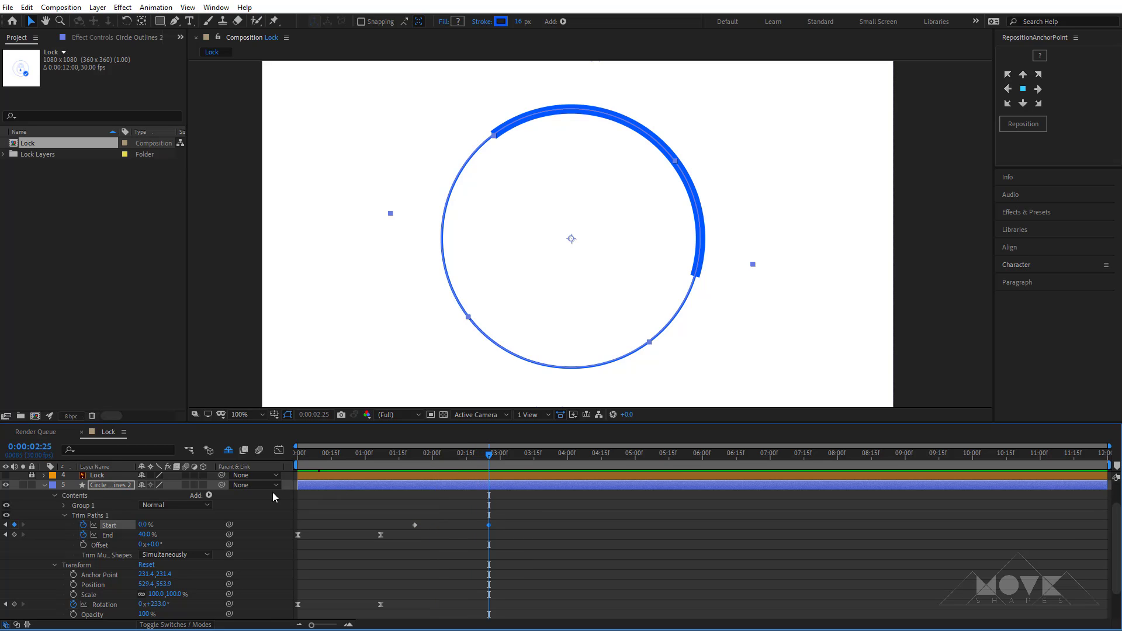
pyautogui.moveTo(146, 531)
pyautogui.mouseDown()
pyautogui.moveTo(195, 527)
pyautogui.moveTo(172, 527)
pyautogui.mouseUp()
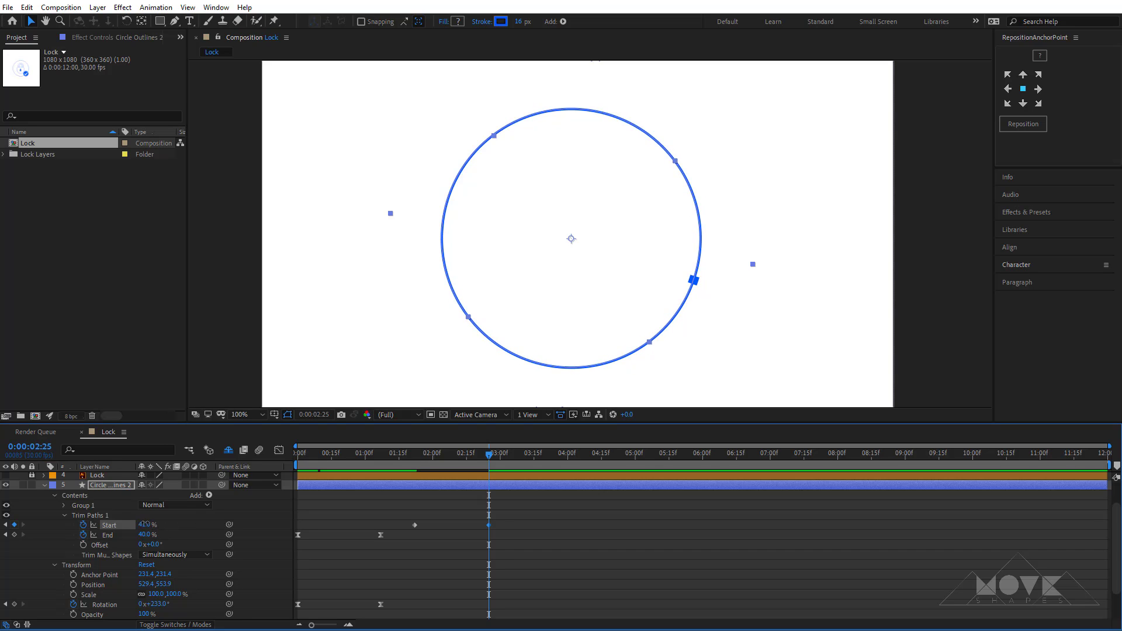
pyautogui.write('40')
pyautogui.press('Return')
# Apply Easy Ease to both Trim Paths Start keyframes of the duplicate circle and display their speed graph.
pyautogui.rightClick(414, 525)
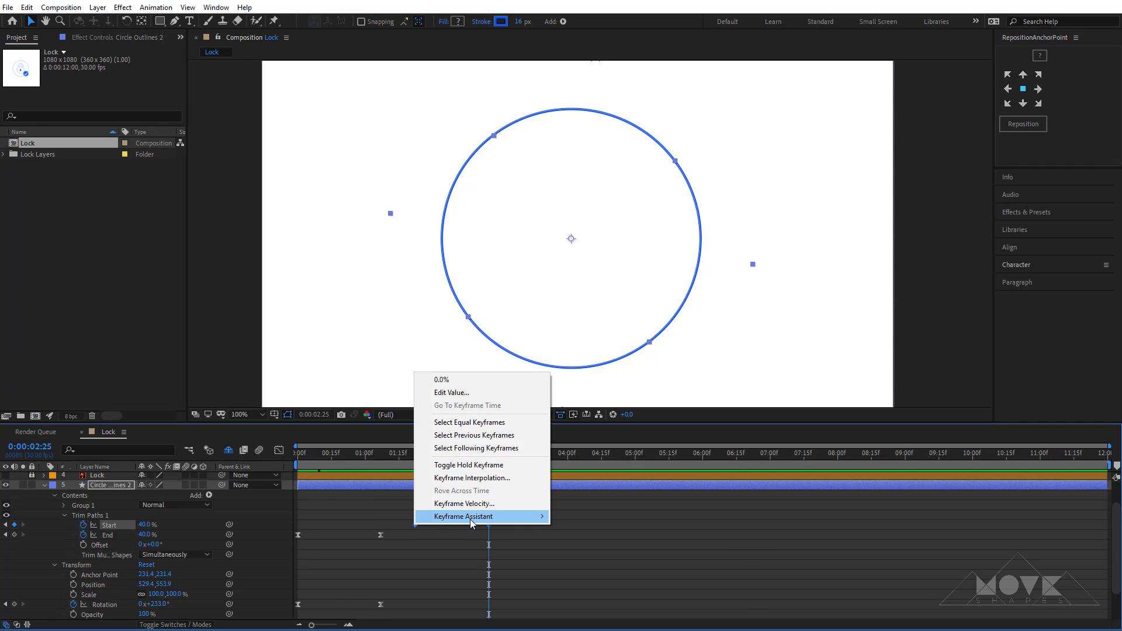
pyautogui.moveTo(496, 516)
pyautogui.click(582, 555)
pyautogui.click(278, 450)
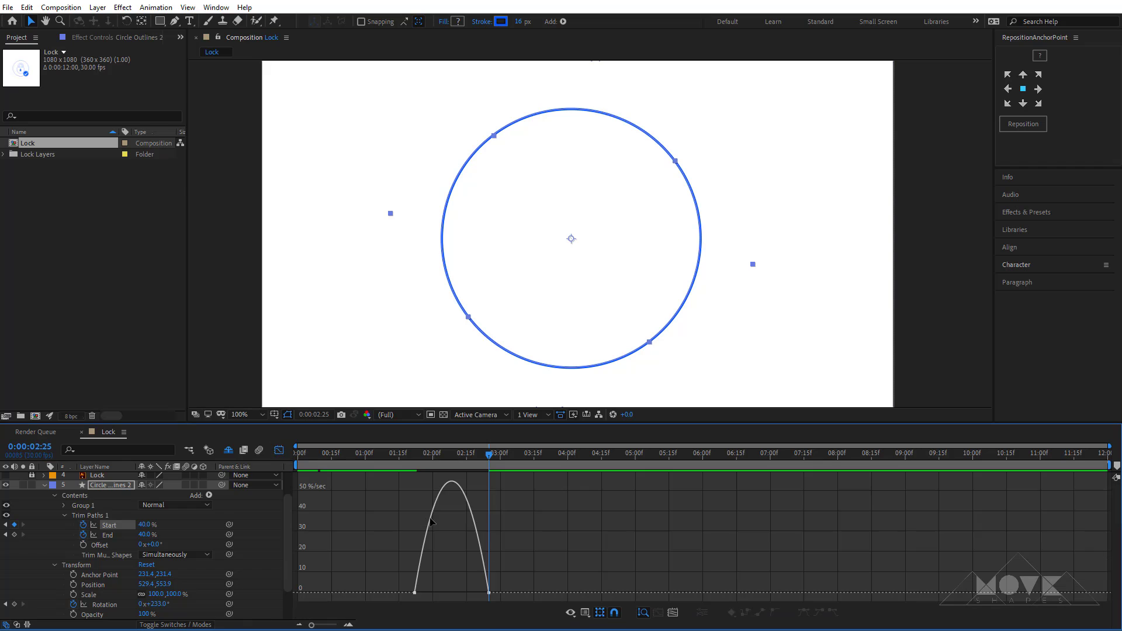
# Reshape the speed curve of the duplicate circle's Trim Paths Start animation and shift its keyframes to about 0:00:01:12 and 0:00:02:12.
pyautogui.click(415, 593)
pyautogui.moveTo(428, 593); pyautogui.dragTo(462, 600)
pyautogui.moveTo(398, 573); pyautogui.dragTo(457, 593)
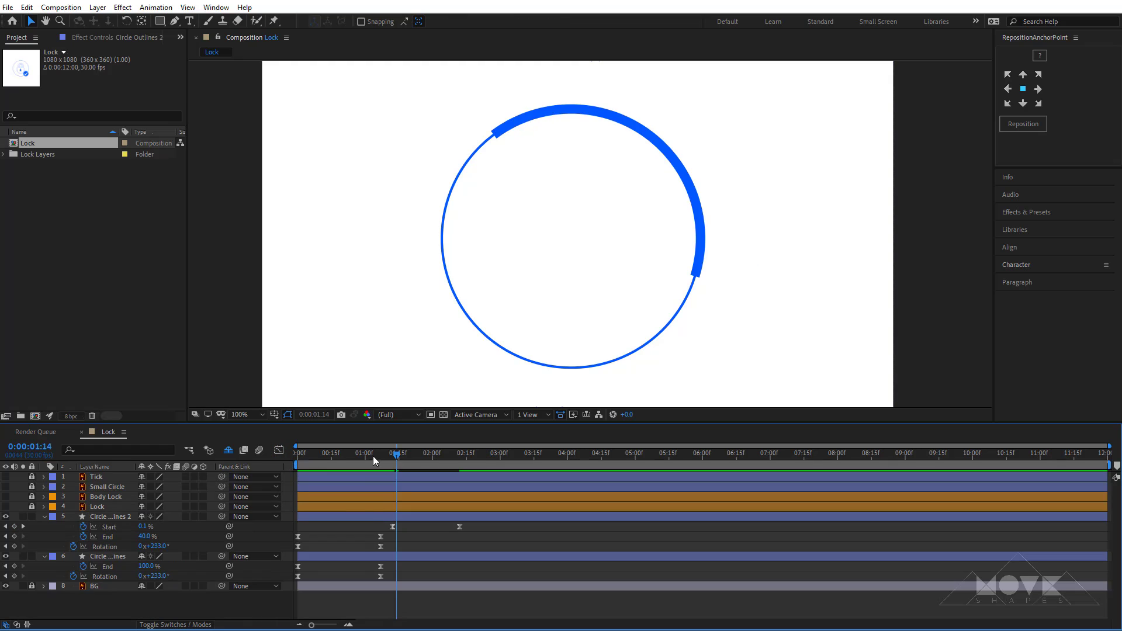
# Set the duplicate circle's Rotation keyframe at 0:00:01:07 to 77° and preview the animation from the beginning.
pyautogui.moveTo(373, 456); pyautogui.dragTo(379, 489)
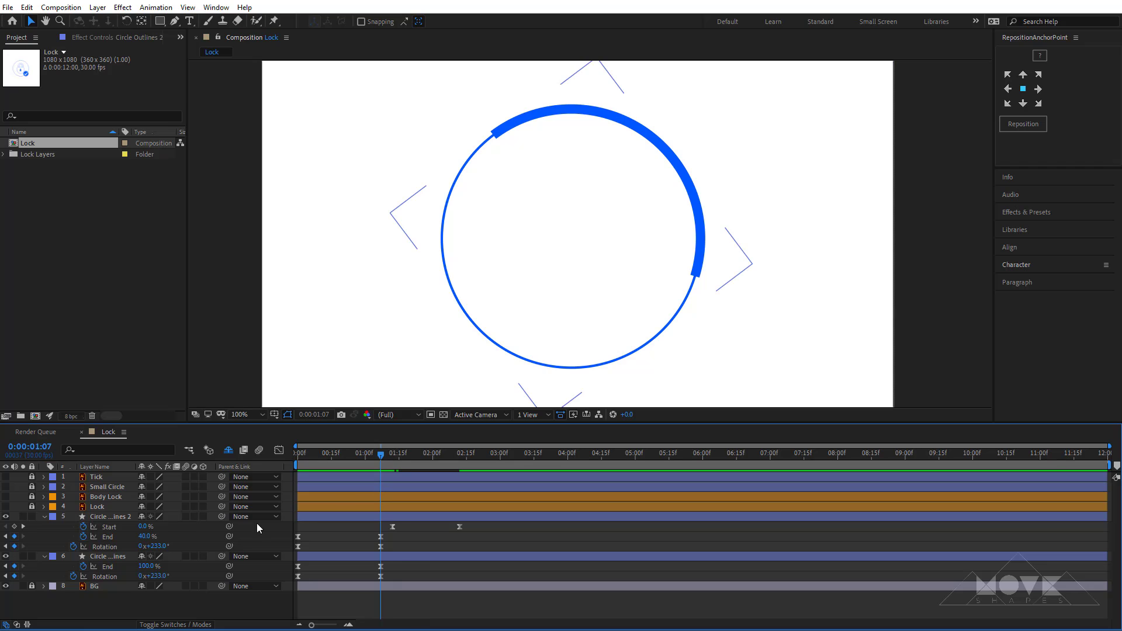
pyautogui.moveTo(164, 552); pyautogui.dragTo(85, 563)
pyautogui.click(334, 534)
pyautogui.moveTo(380, 453); pyautogui.dragTo(246, 481)
pyautogui.press('space')
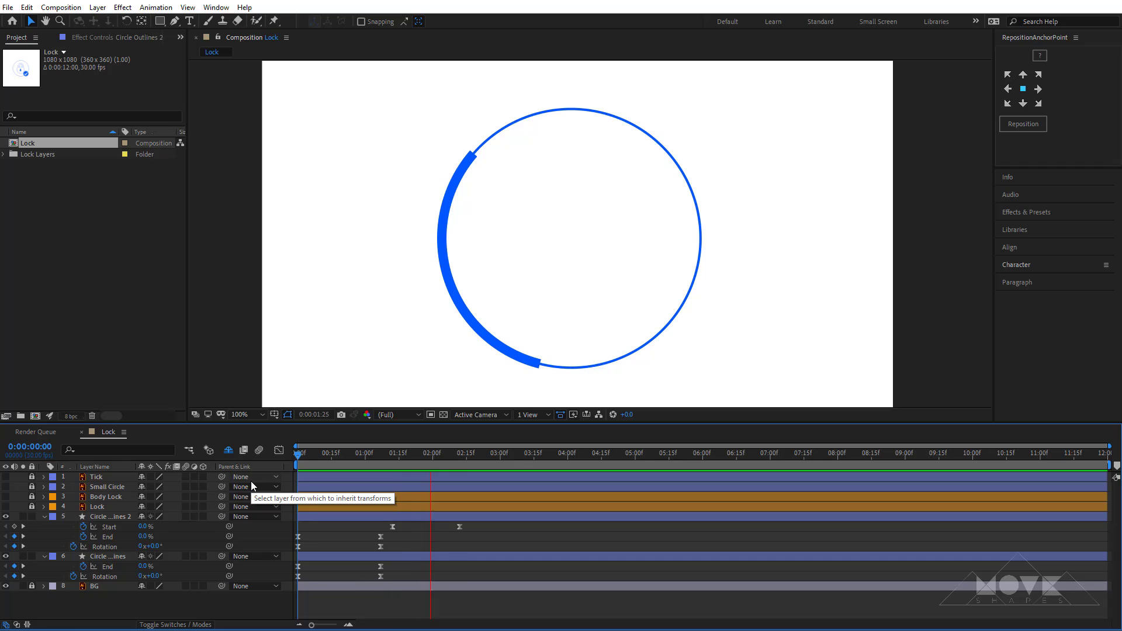
# Show the Small Circle layer and keyframe the duplicate circle's Rotation at 260°, aligned with its final Trim Paths Start keyframe.
pyautogui.moveTo(299, 454); pyautogui.dragTo(451, 496)
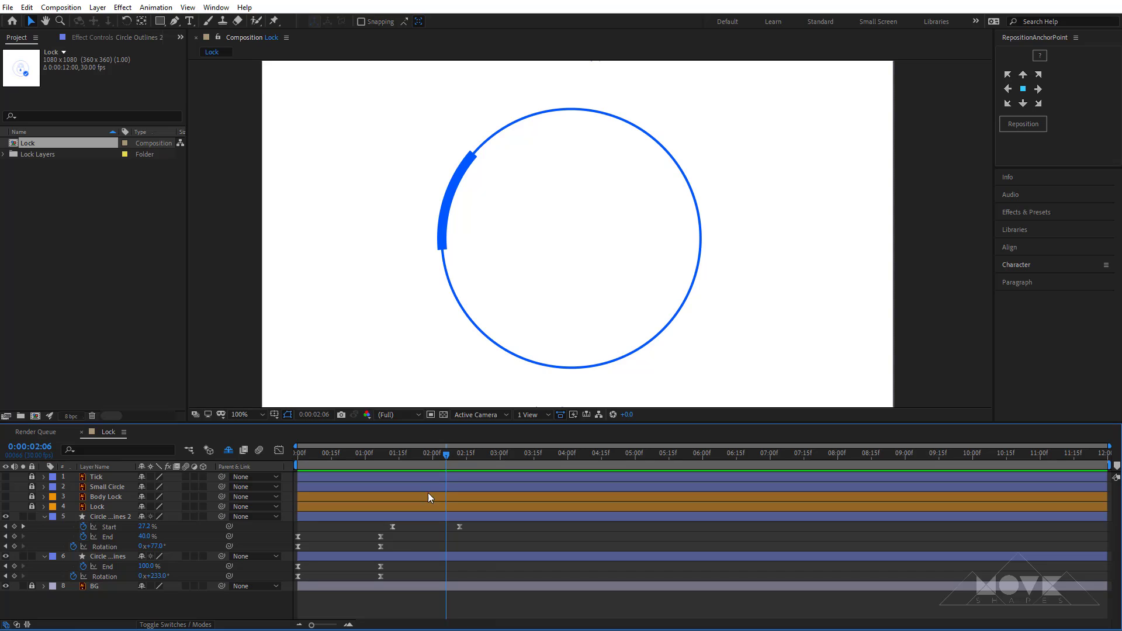
pyautogui.click(6, 487)
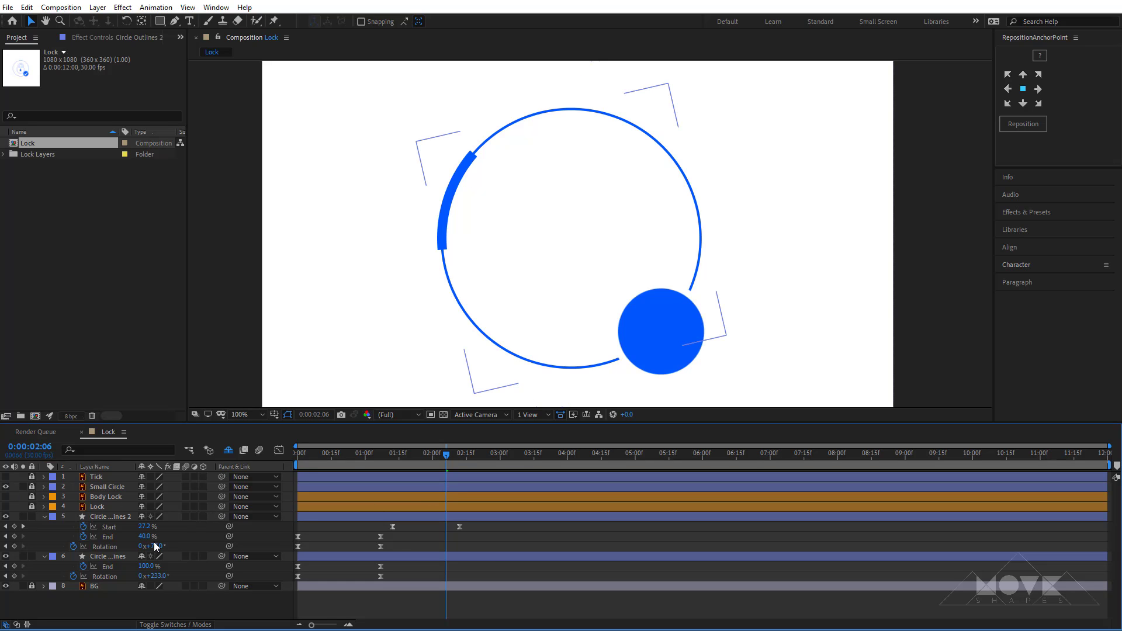
pyautogui.click(156, 547)
pyautogui.moveTo(160, 551); pyautogui.dragTo(273, 553)
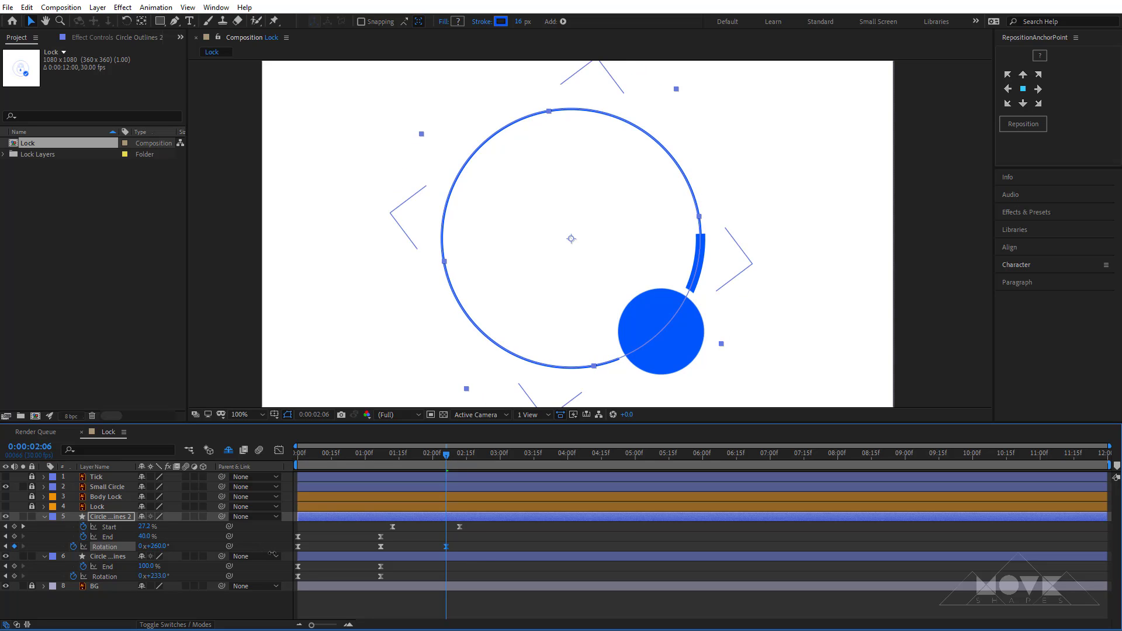
pyautogui.moveTo(448, 547); pyautogui.dragTo(460, 547)
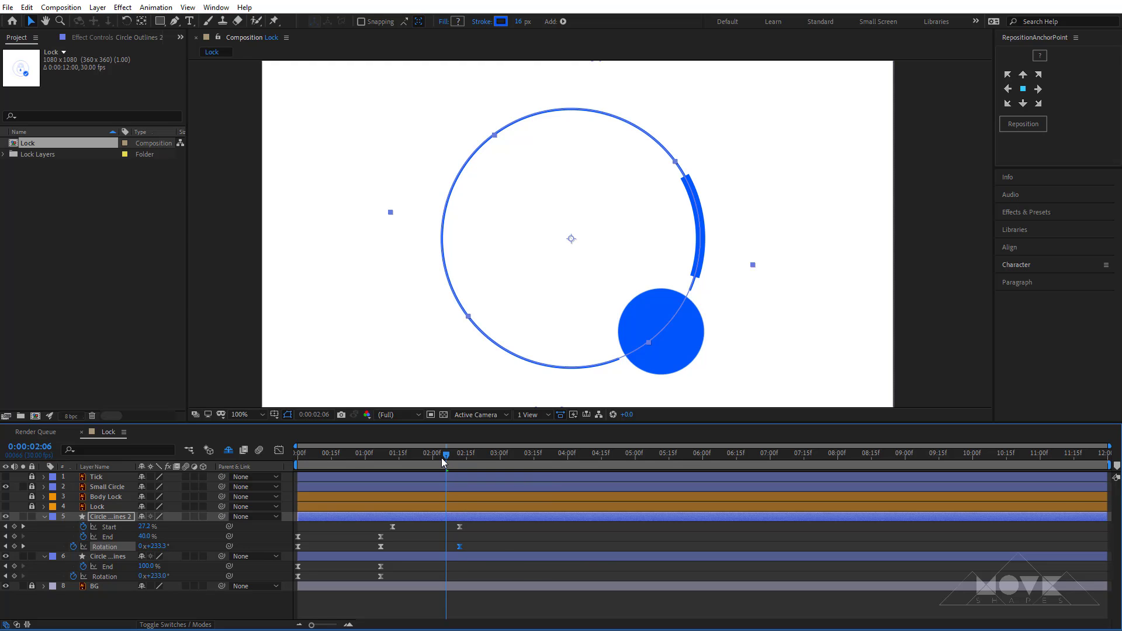
# Preview the animation from the start to check how the thick stroke rotates and trails off behind the small circle.
pyautogui.moveTo(441, 457); pyautogui.dragTo(296, 493)
pyautogui.press('space')
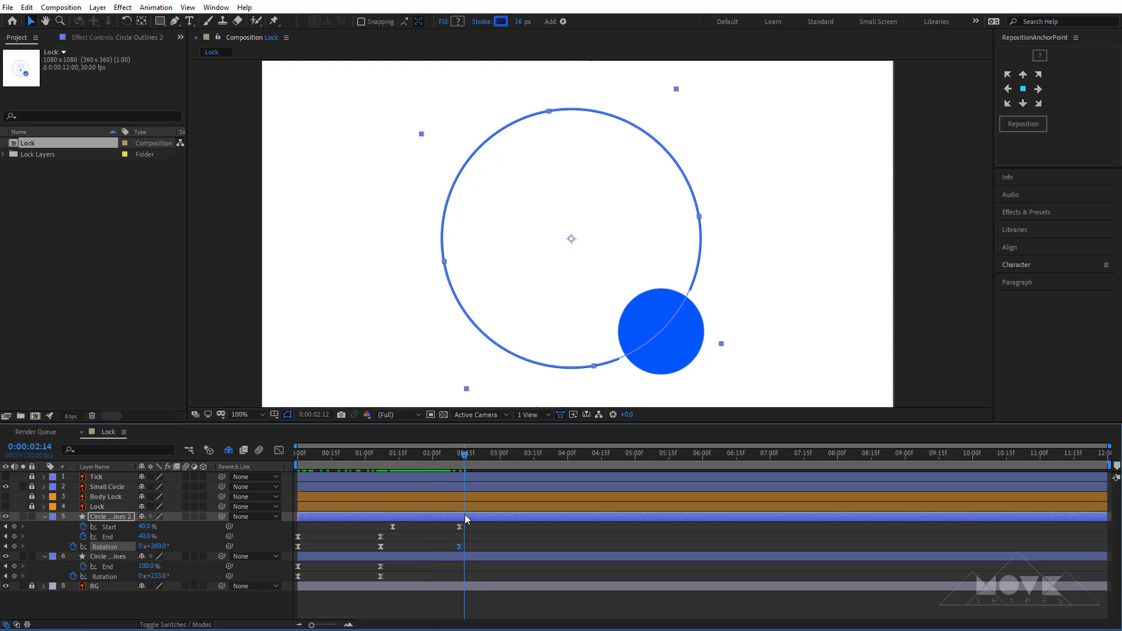
pyautogui.moveTo(470, 516); pyautogui.dragTo(298, 534)
pyautogui.click(315, 529)
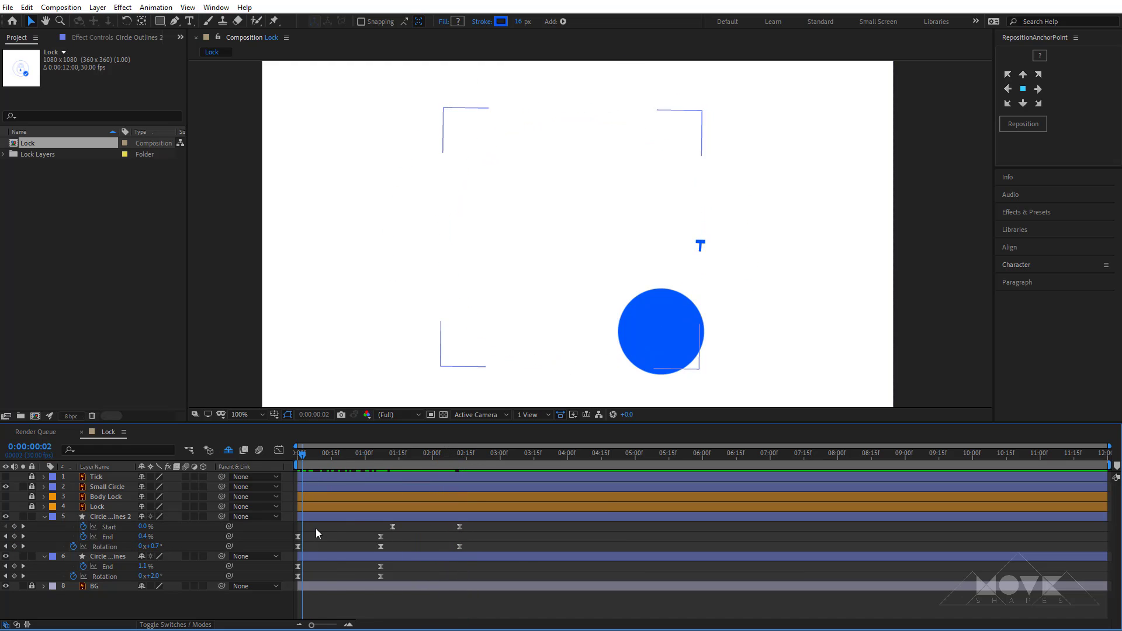
pyautogui.press('space')
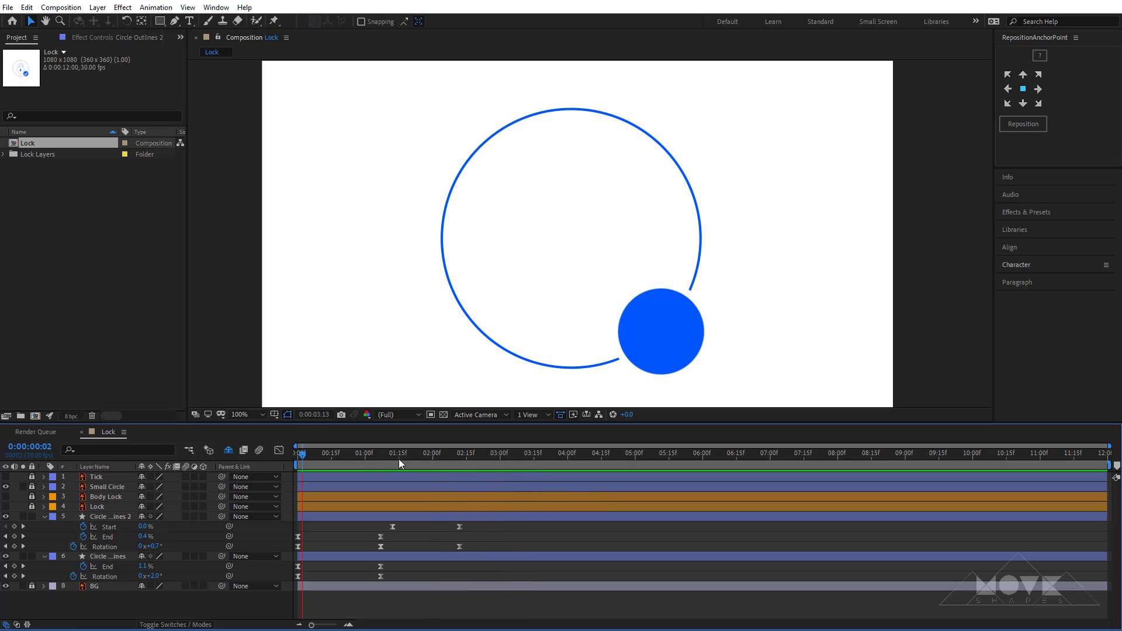
pyautogui.press('space')
pyautogui.press('space')
pyautogui.press('space')
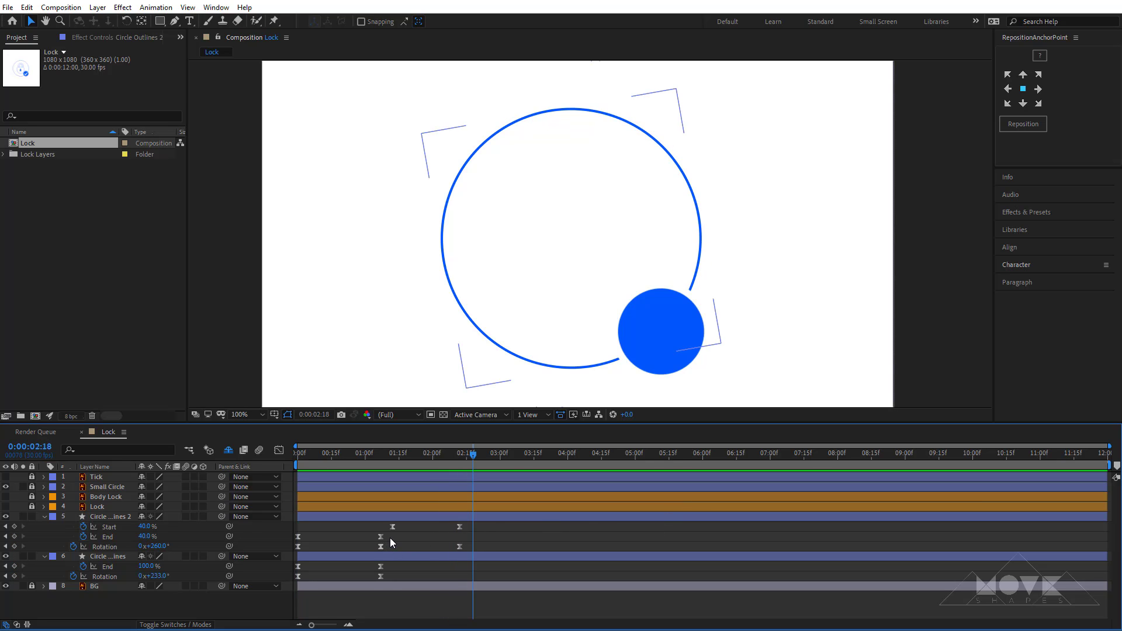
# Move the duplicate circle's End and Rotation keyframes at 0:00:01:07 to 0:00:01:11 and preview the result.
pyautogui.moveTo(390, 537)
pyautogui.mouseDown()
pyautogui.moveTo(370, 553)
pyautogui.moveTo(391, 542)
pyautogui.mouseUp()
pyautogui.click(404, 531)
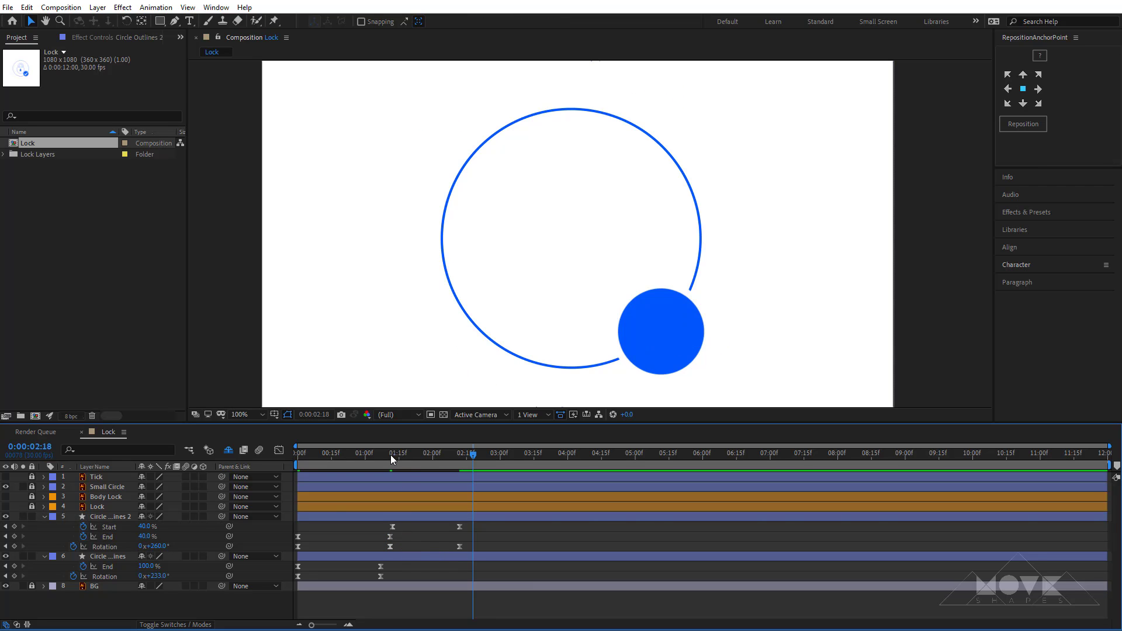
pyautogui.moveTo(390, 455); pyautogui.dragTo(255, 482)
pyautogui.press('space')
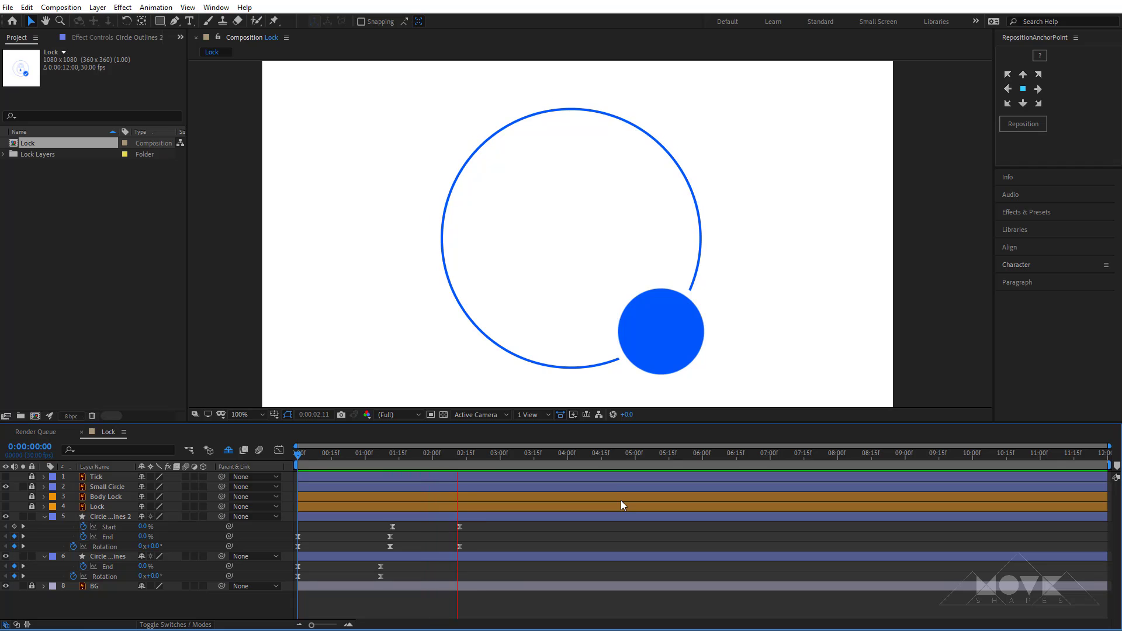
# Convert the duplicate circle's End and Rotation keyframes at 0:00:01:11 to linear interpolation and check the motion.
pyautogui.click(405, 455)
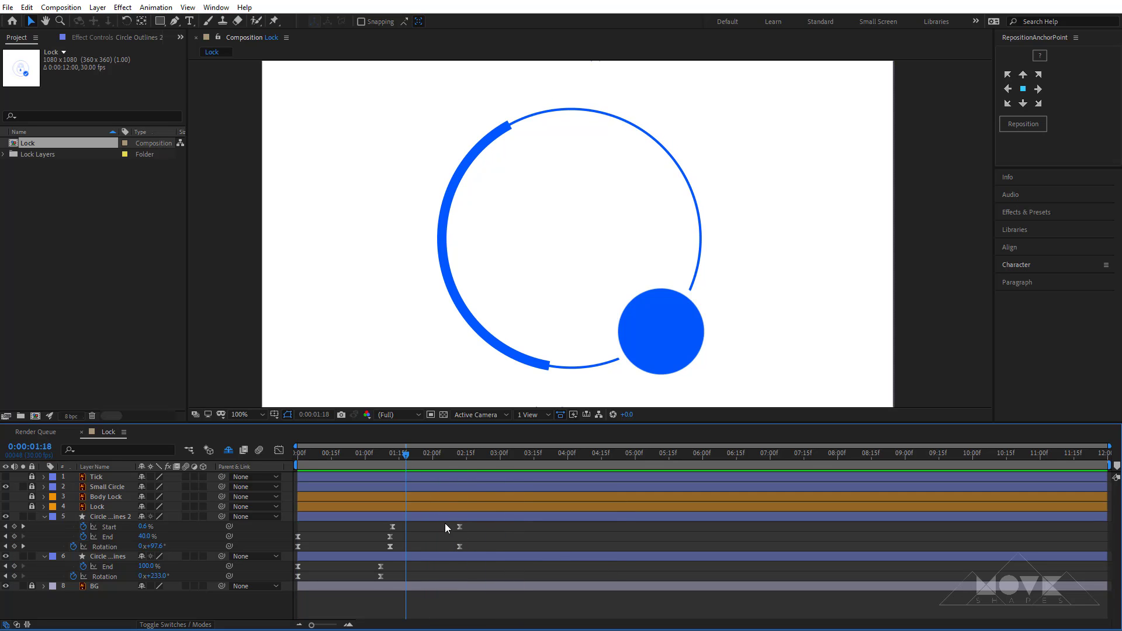
pyautogui.moveTo(452, 548); pyautogui.dragTo(385, 553)
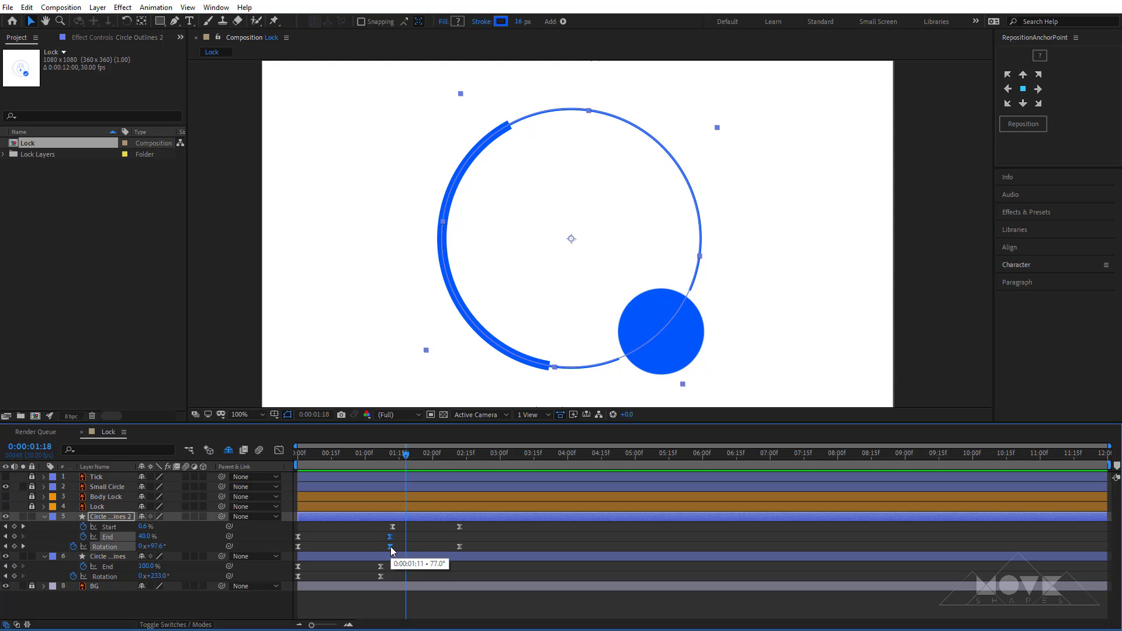
pyautogui.keyDown('ctrl'); pyautogui.click(391, 545); pyautogui.keyUp('ctrl')
pyautogui.click(405, 545)
pyautogui.moveTo(404, 454); pyautogui.dragTo(451, 466)
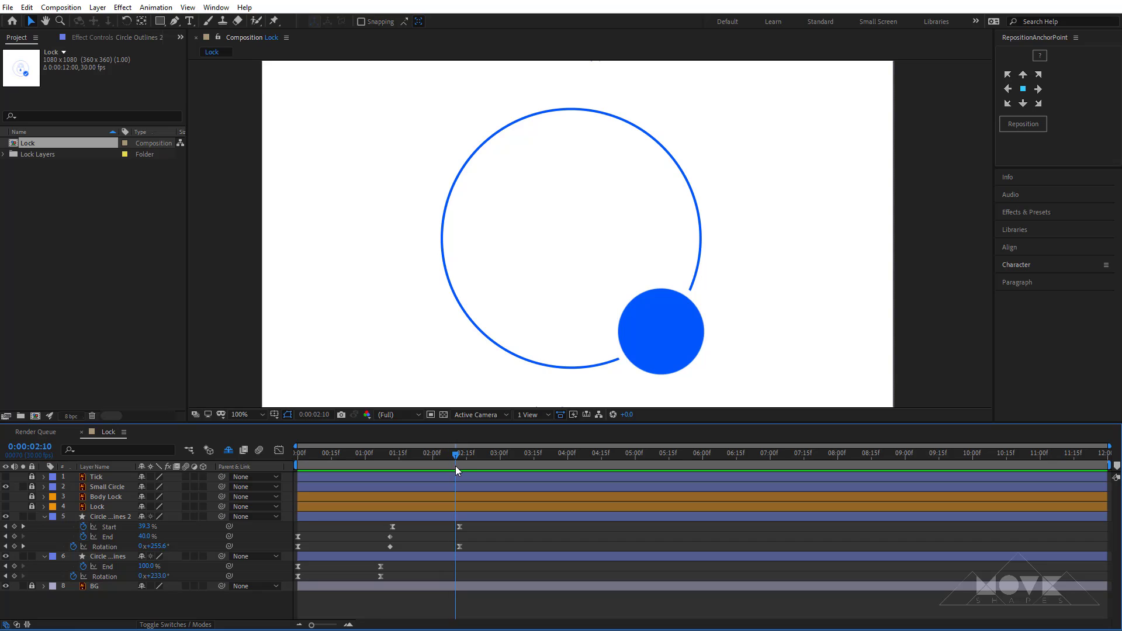
# Unlock the Small Circle layer and shift it in time to start at 0:00:01:23.
pyautogui.click(32, 487)
pyautogui.click(100, 487)
pyautogui.moveTo(440, 486); pyautogui.dragTo(560, 490)
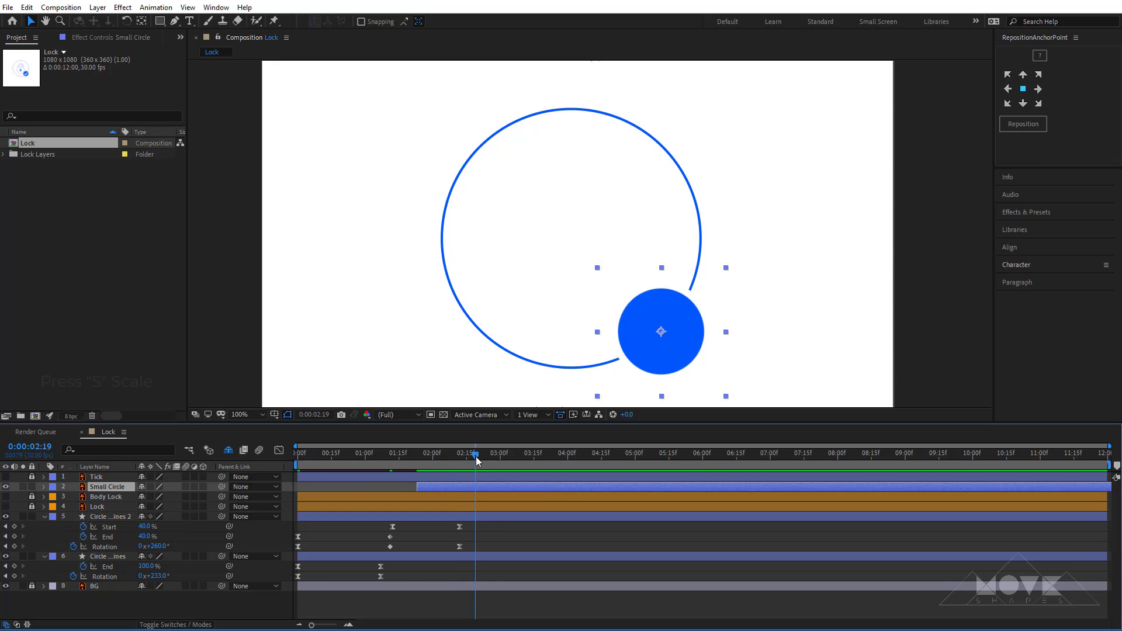
# Keyframe the Small Circle's Scale at 100% on 0:00:02:19 and at 0% on 0:00:01:23.
pyautogui.press('s')
pyautogui.click(73, 497)
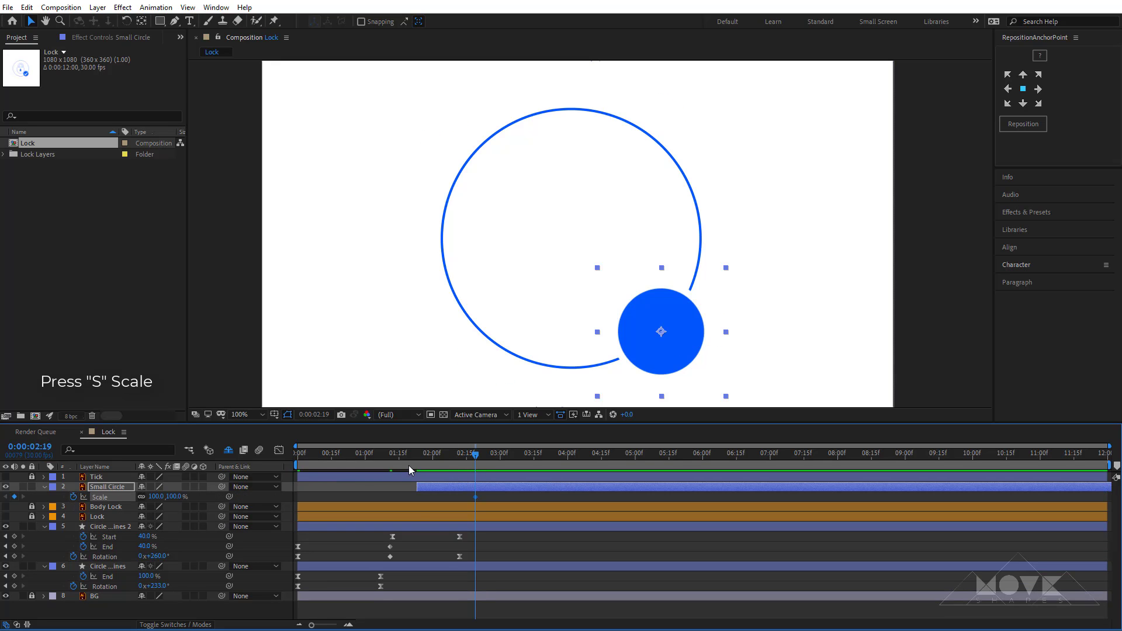
pyautogui.moveTo(422, 456); pyautogui.dragTo(418, 457)
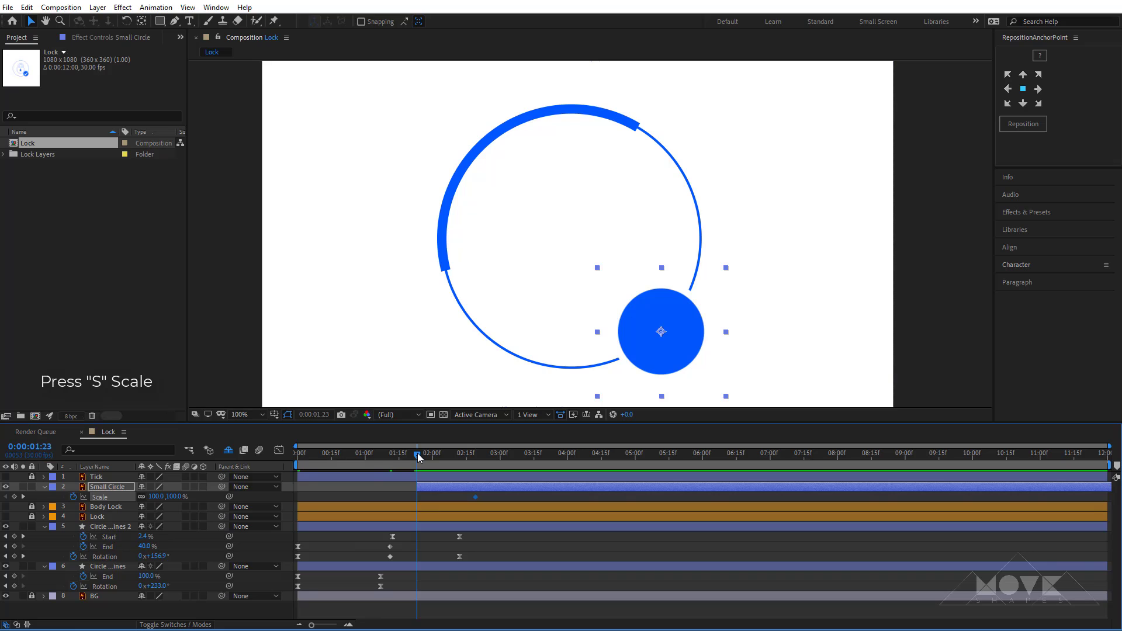
pyautogui.click(176, 496)
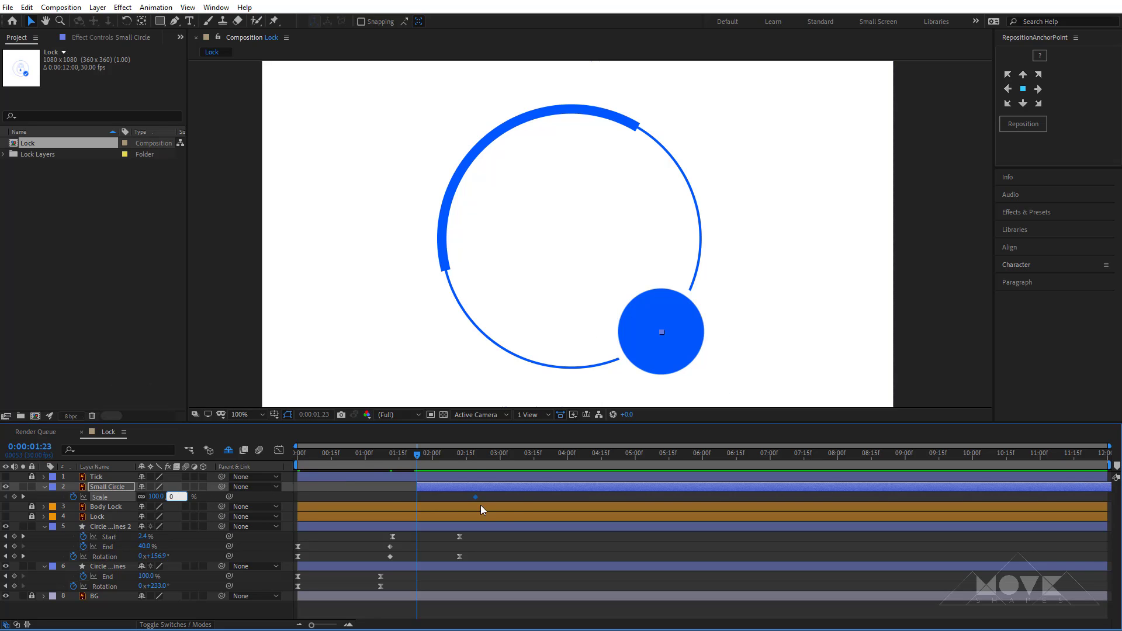
pyautogui.write('0')
pyautogui.press('Return')
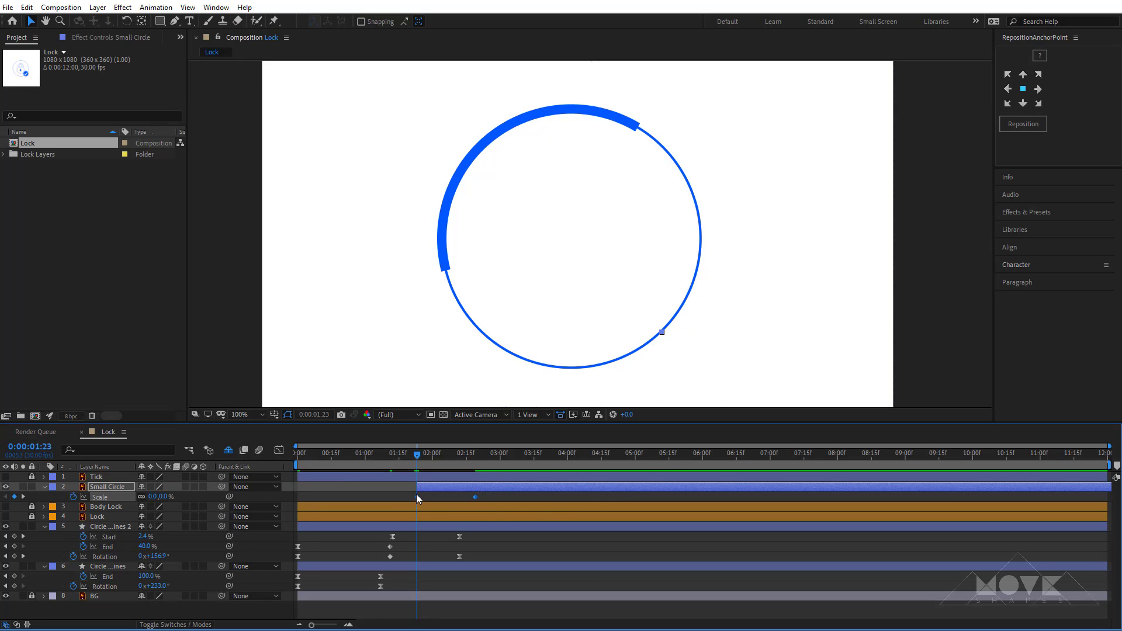
# Apply Easy Ease to the Small Circle's Scale keyframes and reshape their speed curve to peak early with a long slowdown.
pyautogui.rightClick(416, 496)
pyautogui.moveTo(485, 486)
pyautogui.click(643, 524)
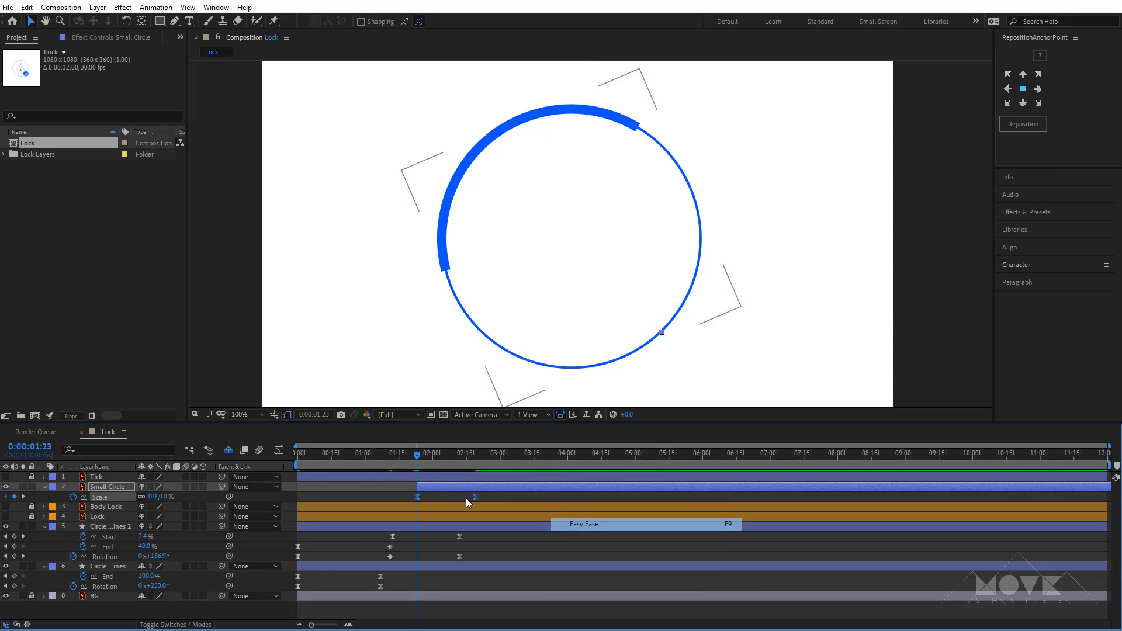
pyautogui.click(279, 450)
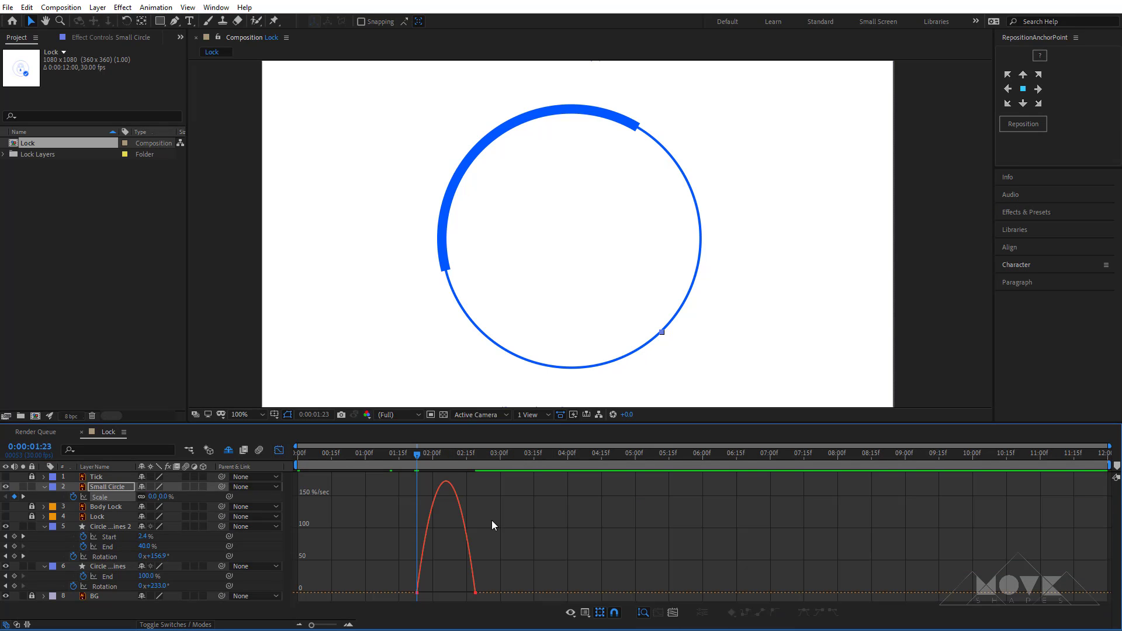
pyautogui.click(474, 593)
pyautogui.moveTo(456, 593); pyautogui.dragTo(428, 595)
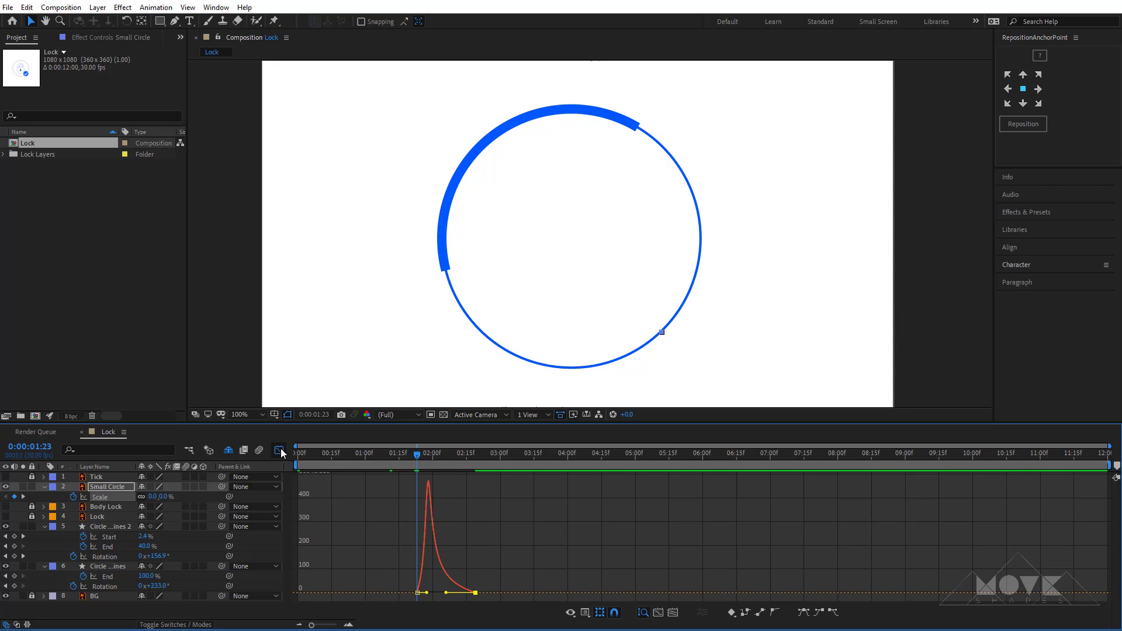
pyautogui.click(278, 450)
pyautogui.click(446, 499)
pyautogui.press('space')
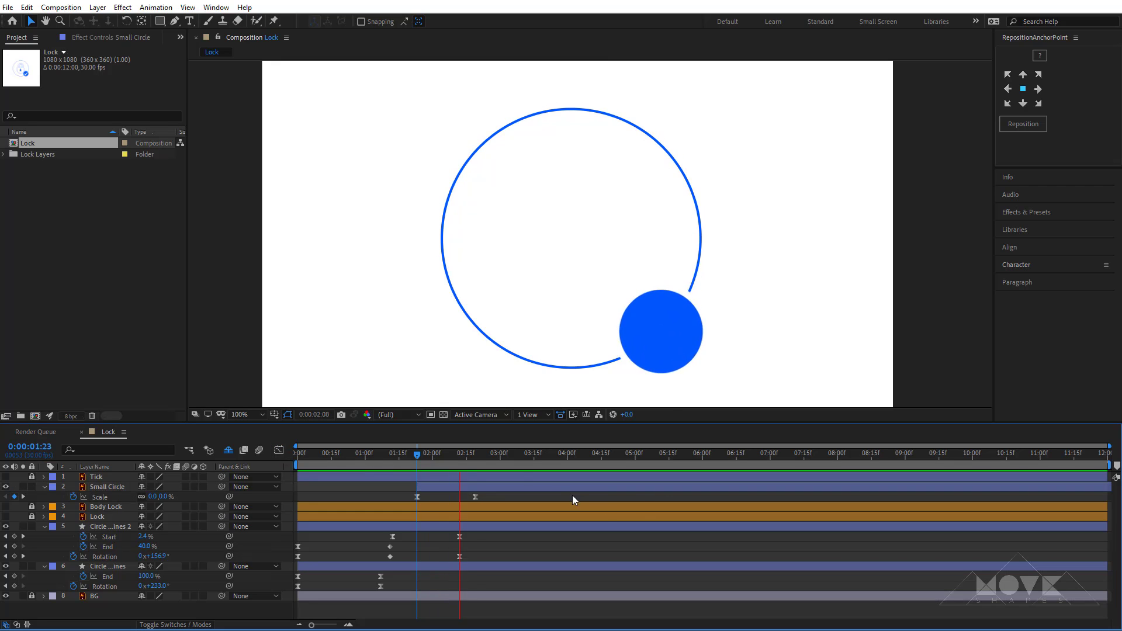
# Shift the Small Circle layer later to start at about 0:00:02:09 and preview its timing against the thick stroke.
pyautogui.moveTo(407, 455); pyautogui.dragTo(366, 464)
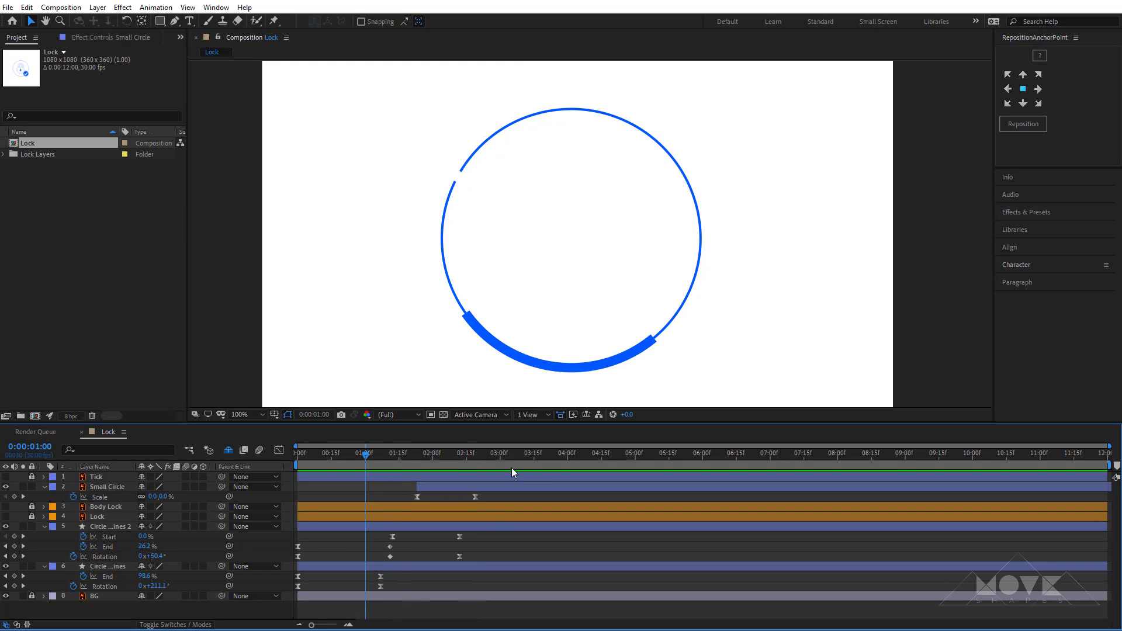
pyautogui.press('space')
pyautogui.click(440, 484)
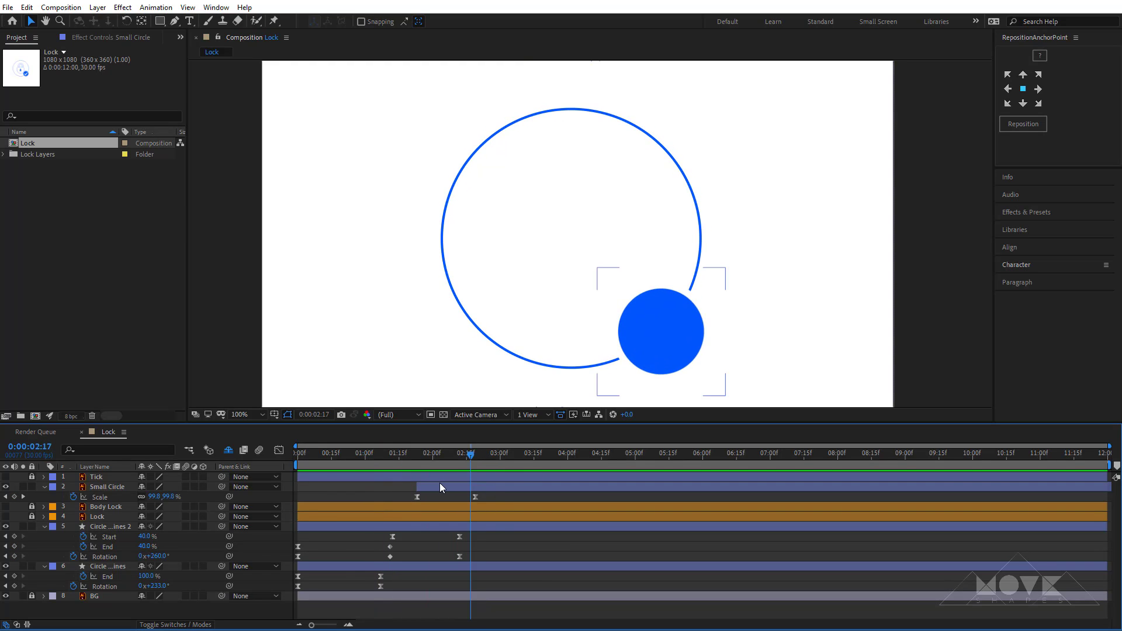
pyautogui.moveTo(439, 483); pyautogui.dragTo(476, 485)
pyautogui.click(419, 454)
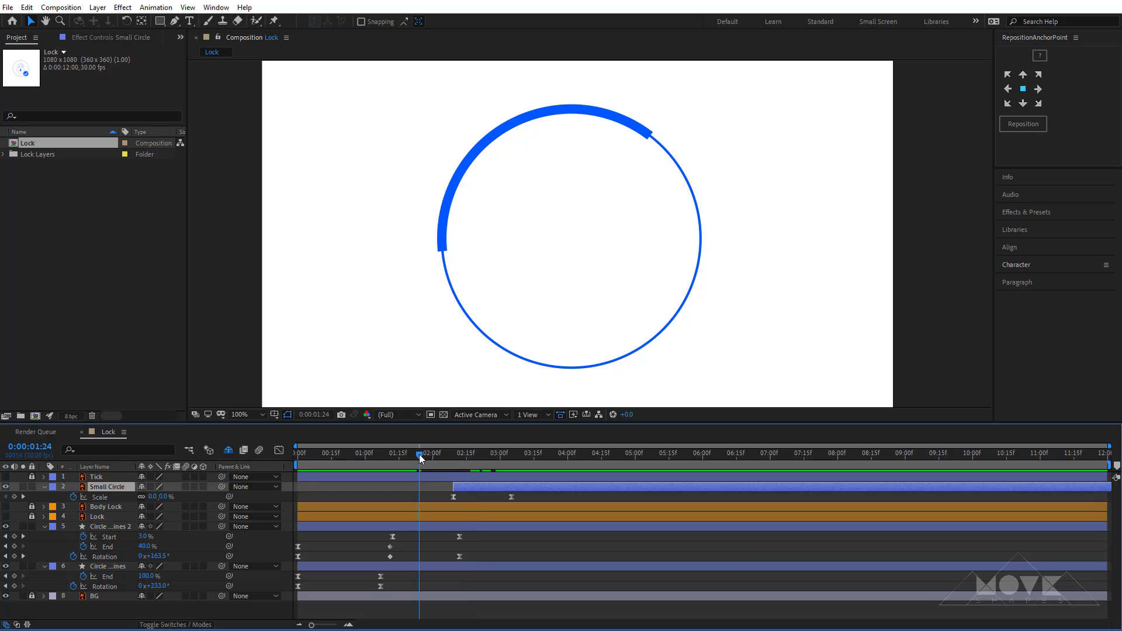
pyautogui.press('space')
pyautogui.press('space')
# Move the duplicate circle's final Start and Rotation keyframes to 0:00:02:02 and the Small Circle layer's start to about 0:00:01:28.
pyautogui.moveTo(469, 536); pyautogui.dragTo(437, 555)
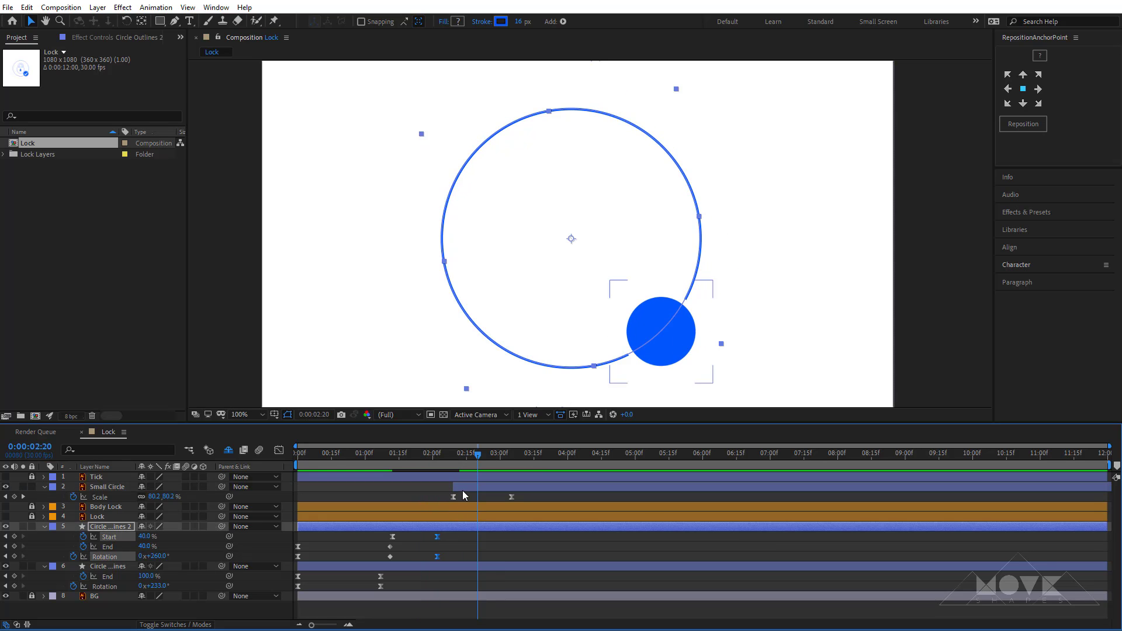
pyautogui.moveTo(464, 488); pyautogui.dragTo(438, 472)
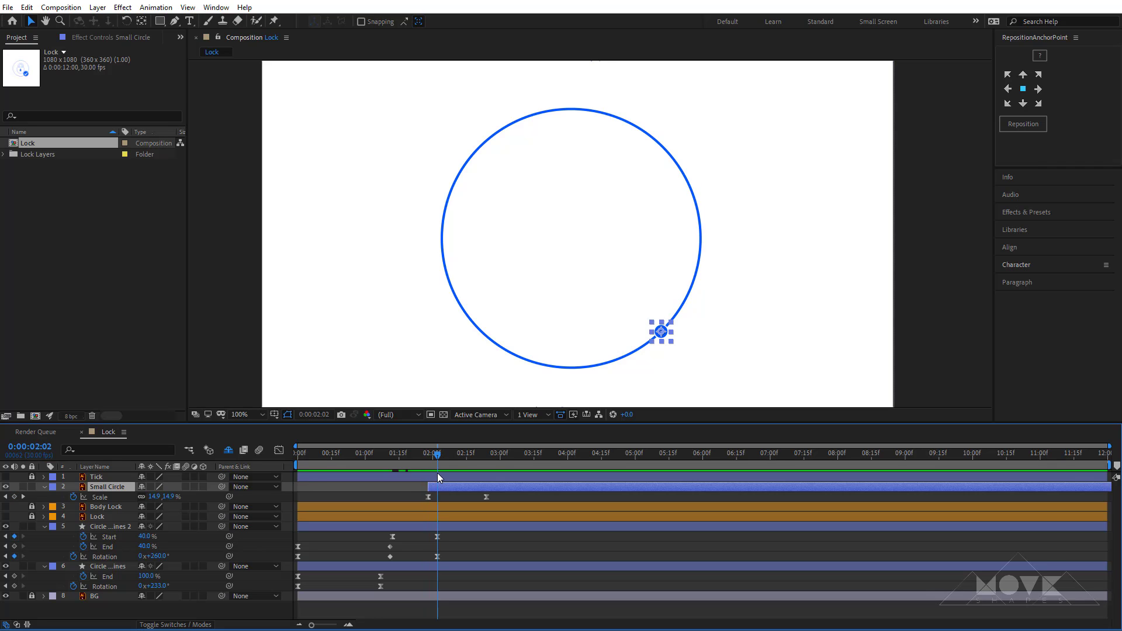
pyautogui.click(448, 538)
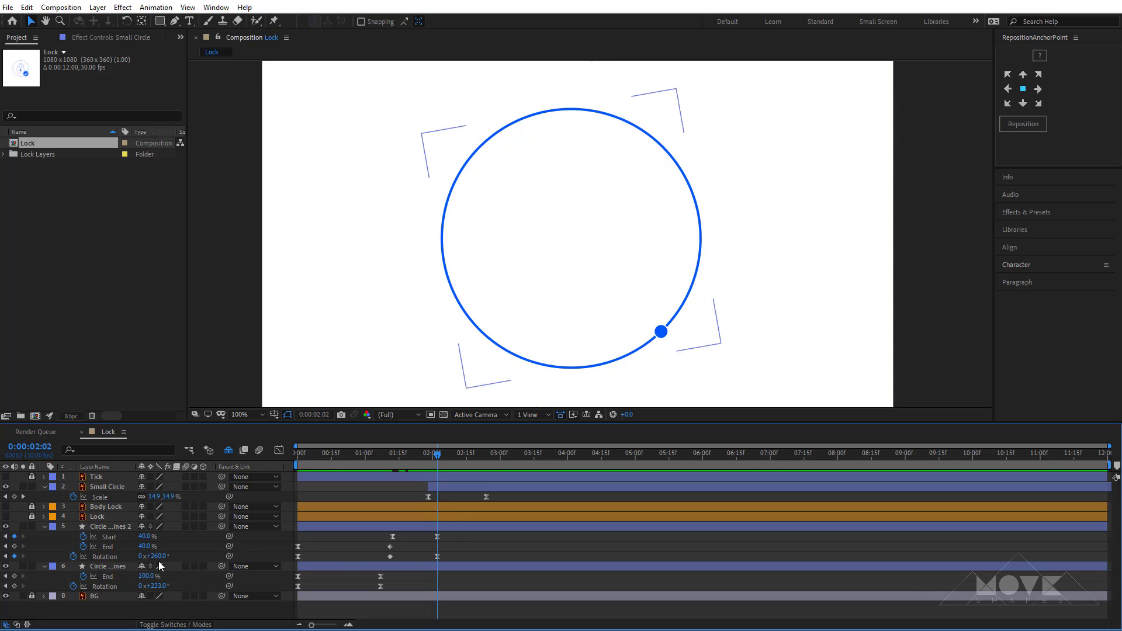
# Set the duplicate circle's Rotation keyframe at 0:00:02:02 to 273° and move its final Start keyframe to about 0:00:02:08.
pyautogui.moveTo(158, 556); pyautogui.dragTo(166, 556)
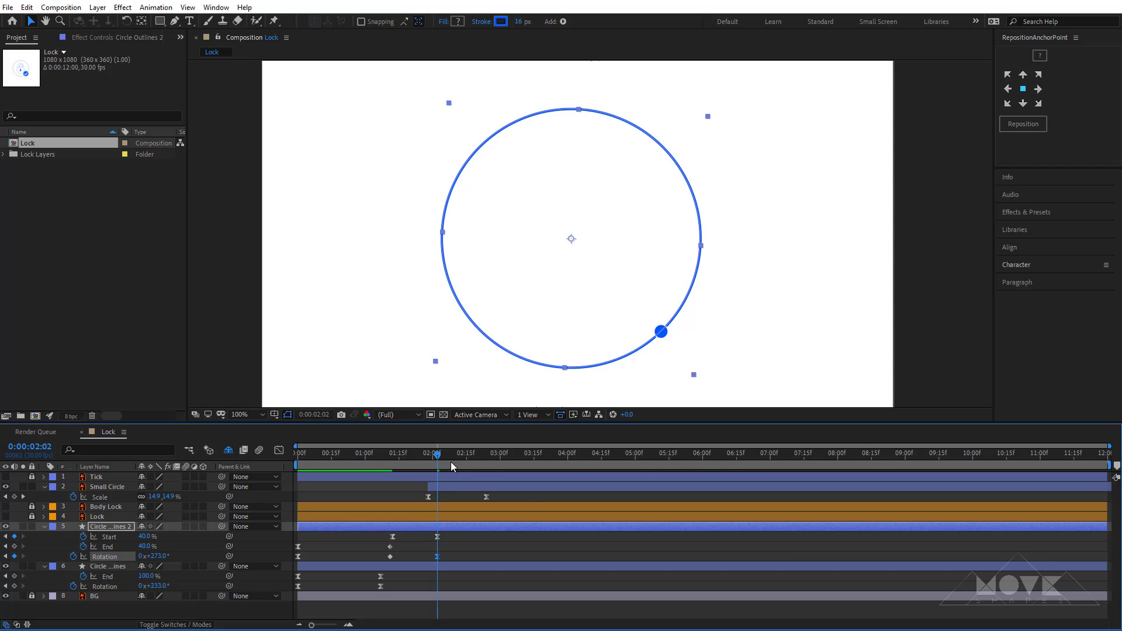
pyautogui.moveTo(451, 463); pyautogui.dragTo(427, 470)
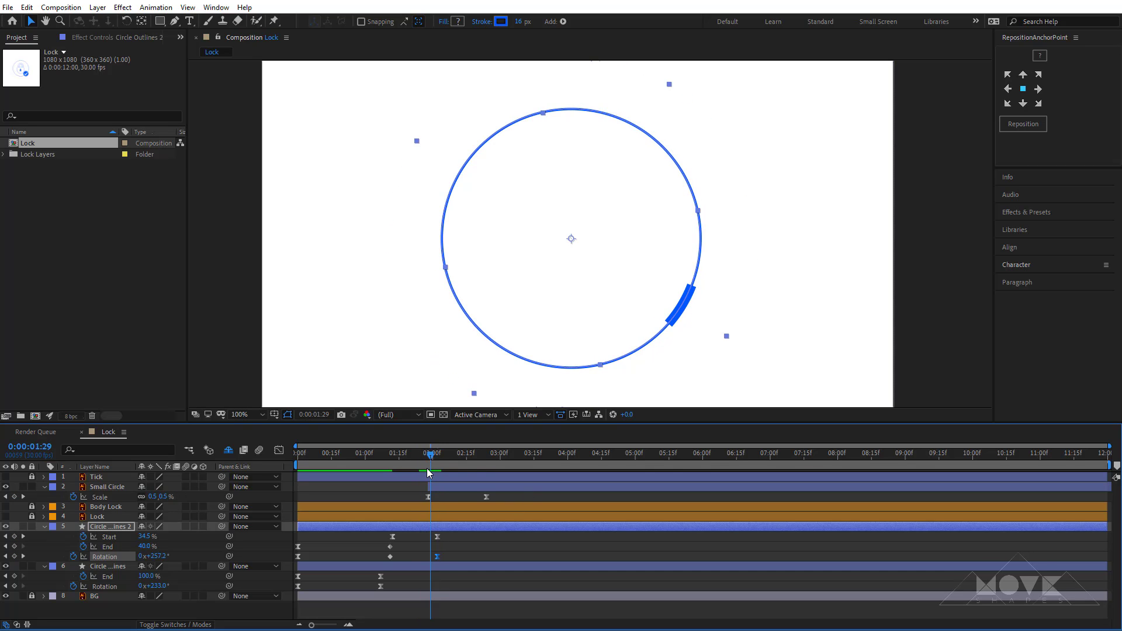
pyautogui.moveTo(440, 534); pyautogui.dragTo(450, 537)
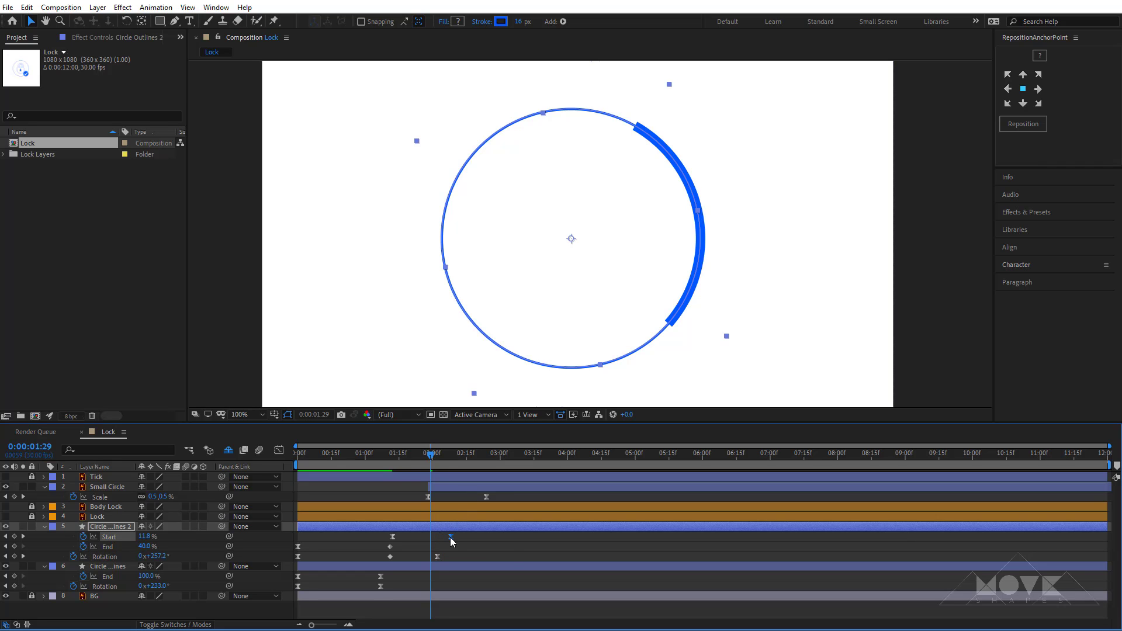
pyautogui.click(387, 459)
pyautogui.press('space')
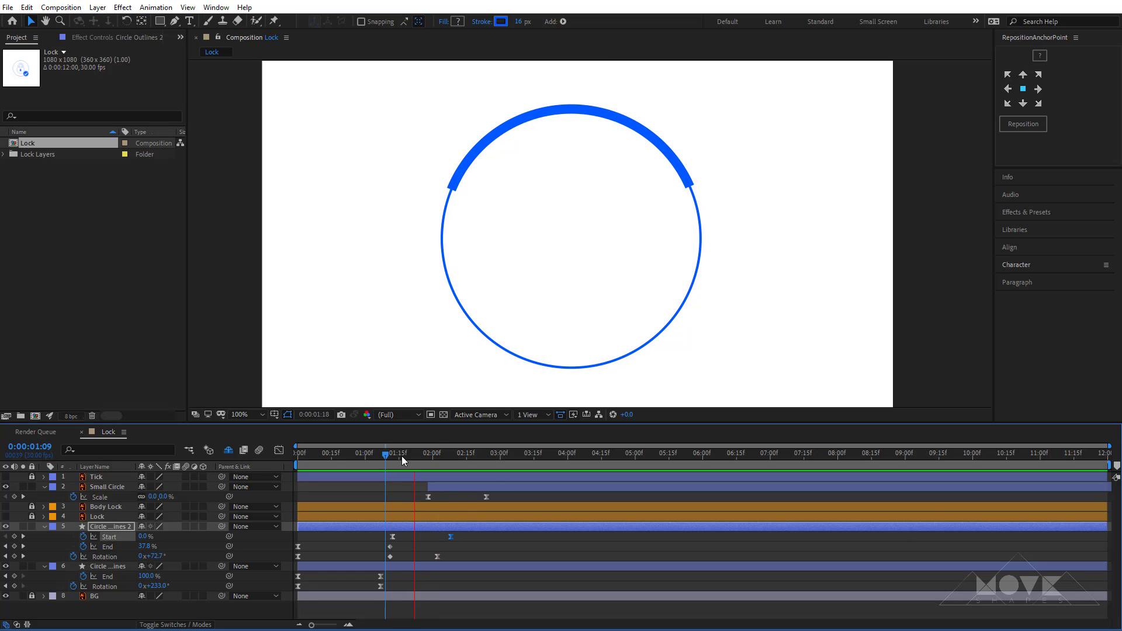
# Preview the circle, thick stroke and Small Circle animation from the start of the composition.
pyautogui.moveTo(401, 455); pyautogui.dragTo(296, 481)
pyautogui.click(322, 538)
pyautogui.press('space')
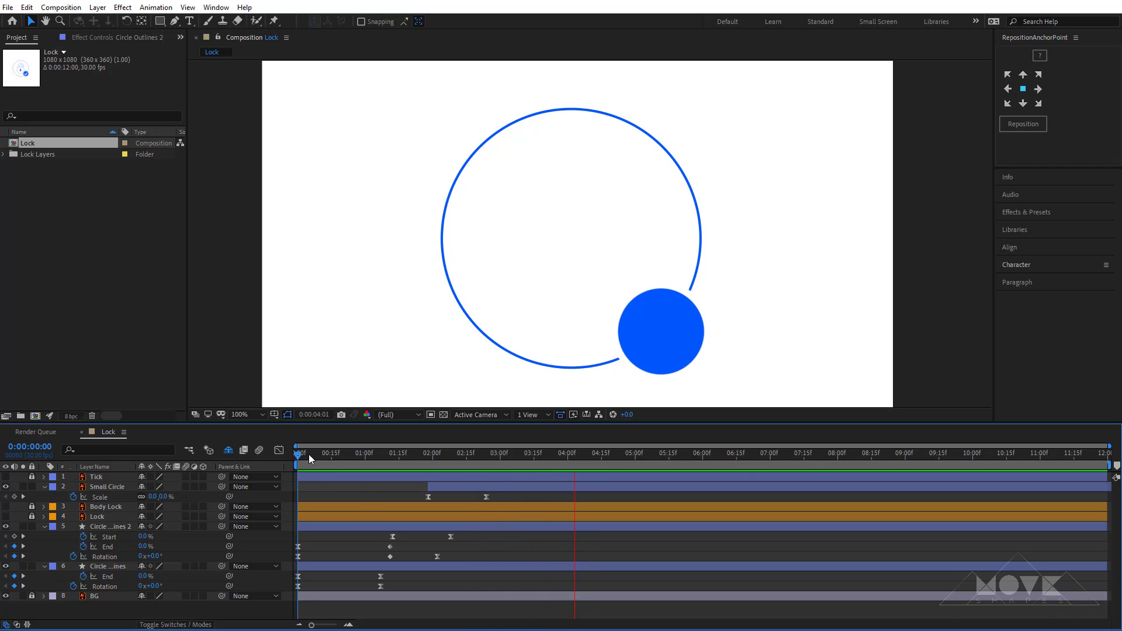
# Show the Tick layer and shift it in time to start at about 0:00:02:10.
pyautogui.moveTo(309, 454); pyautogui.dragTo(451, 470)
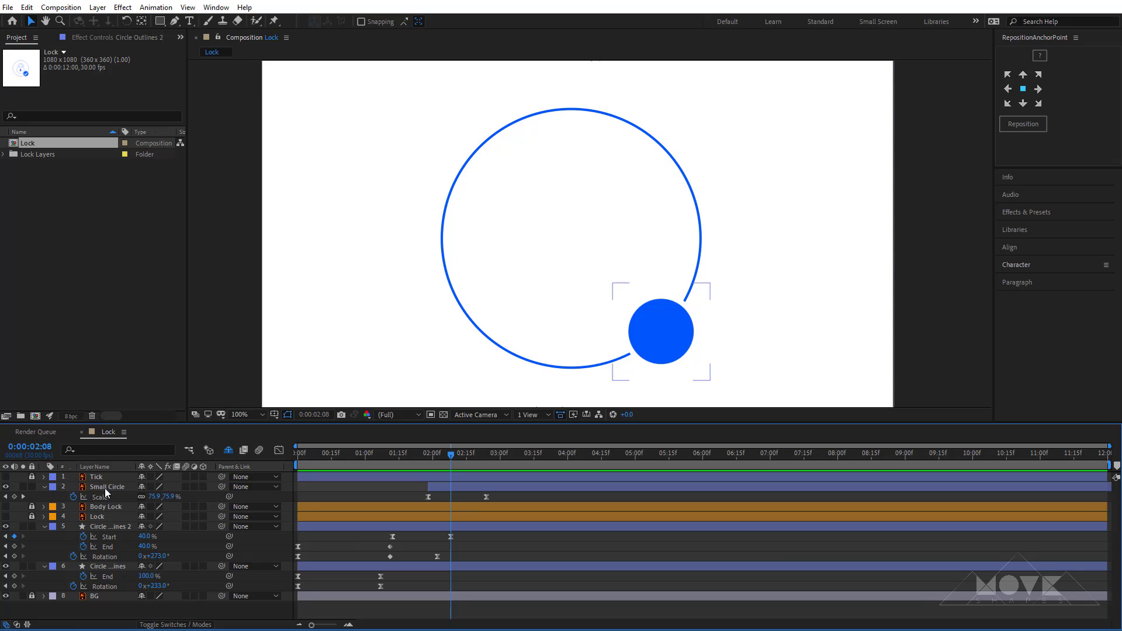
pyautogui.click(6, 477)
pyautogui.click(87, 478)
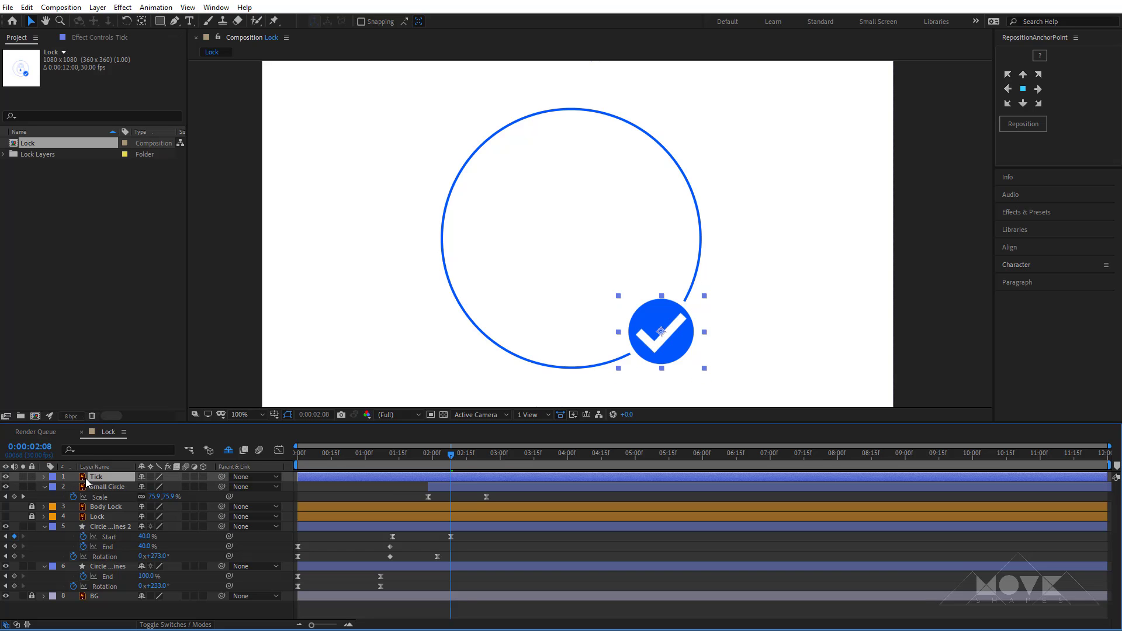
pyautogui.moveTo(317, 478); pyautogui.dragTo(488, 456)
# Create shapes from the Tick vector layer and delete the original Tick layer.
pyautogui.rightClick(482, 476)
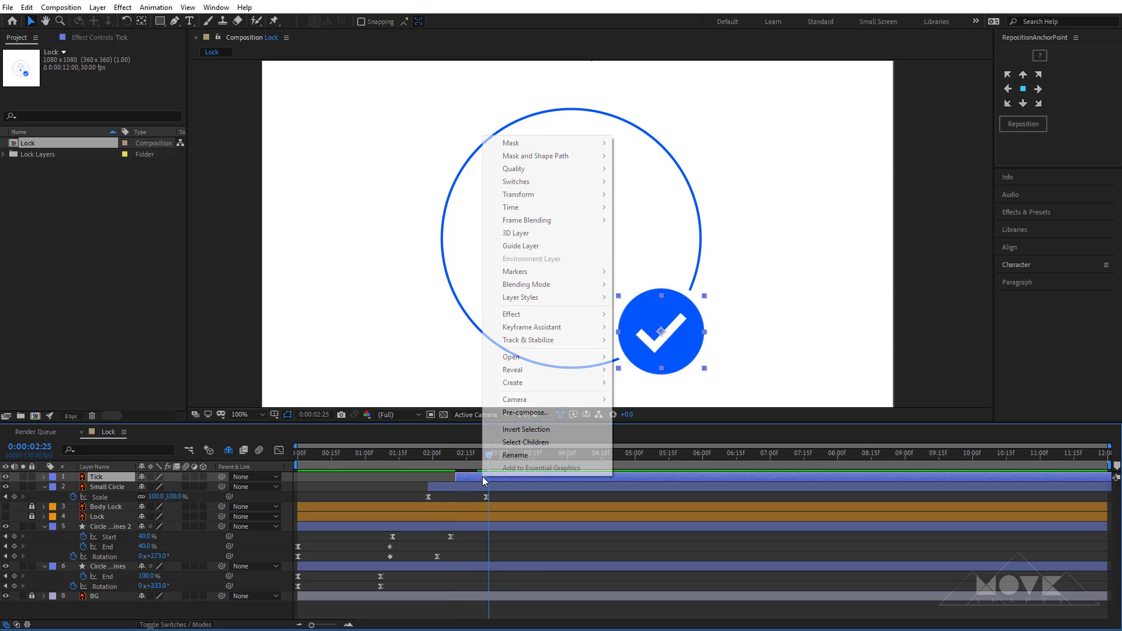
pyautogui.moveTo(529, 383)
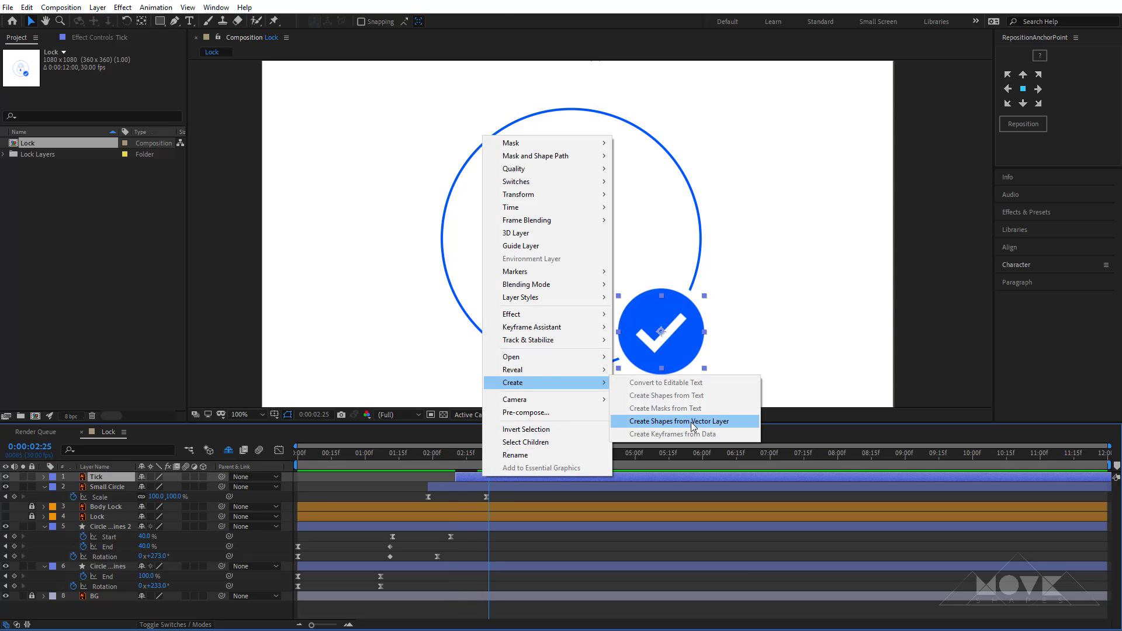
pyautogui.click(681, 422)
pyautogui.click(467, 485)
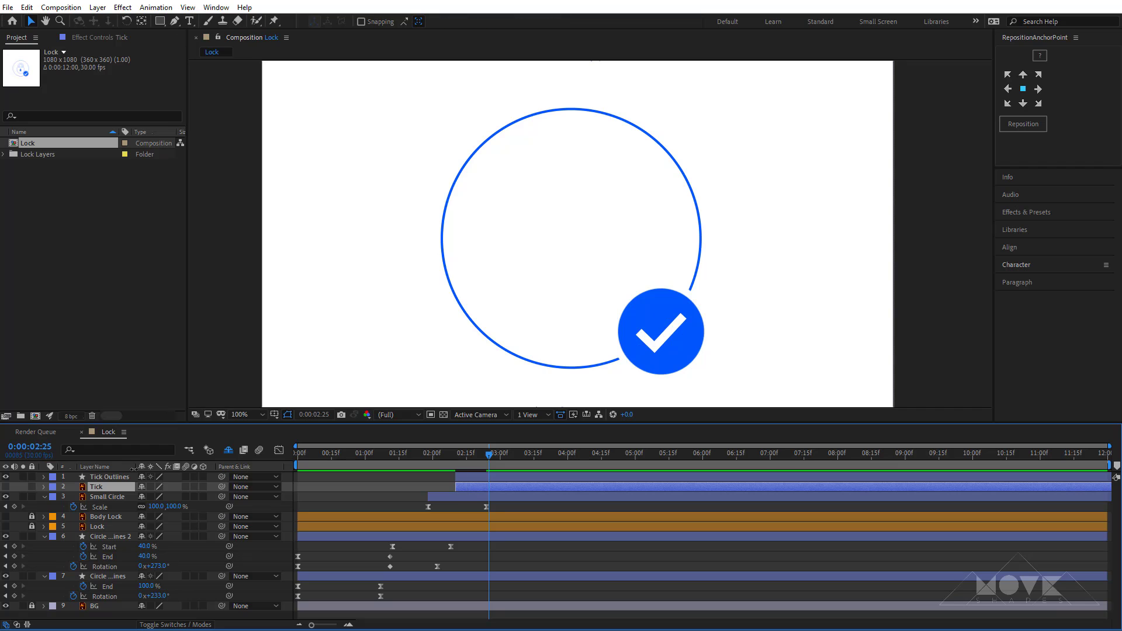
pyautogui.press('Delete')
# Collapse the circle layers' properties and add Trim Paths to the Tick Outlines layer.
pyautogui.click(109, 476)
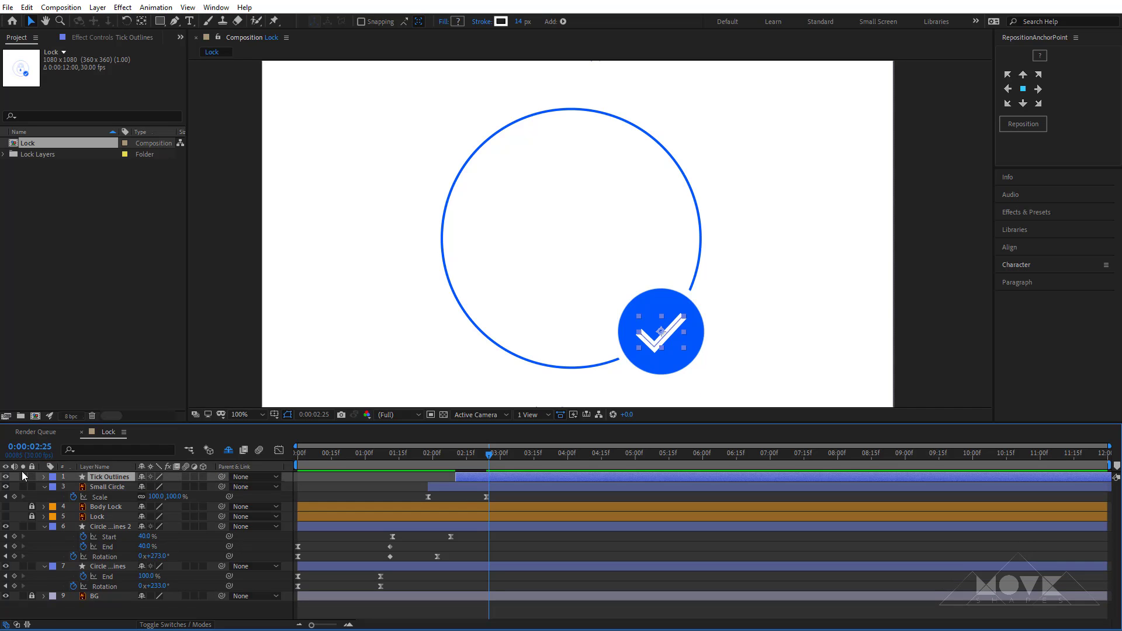
pyautogui.click(44, 486)
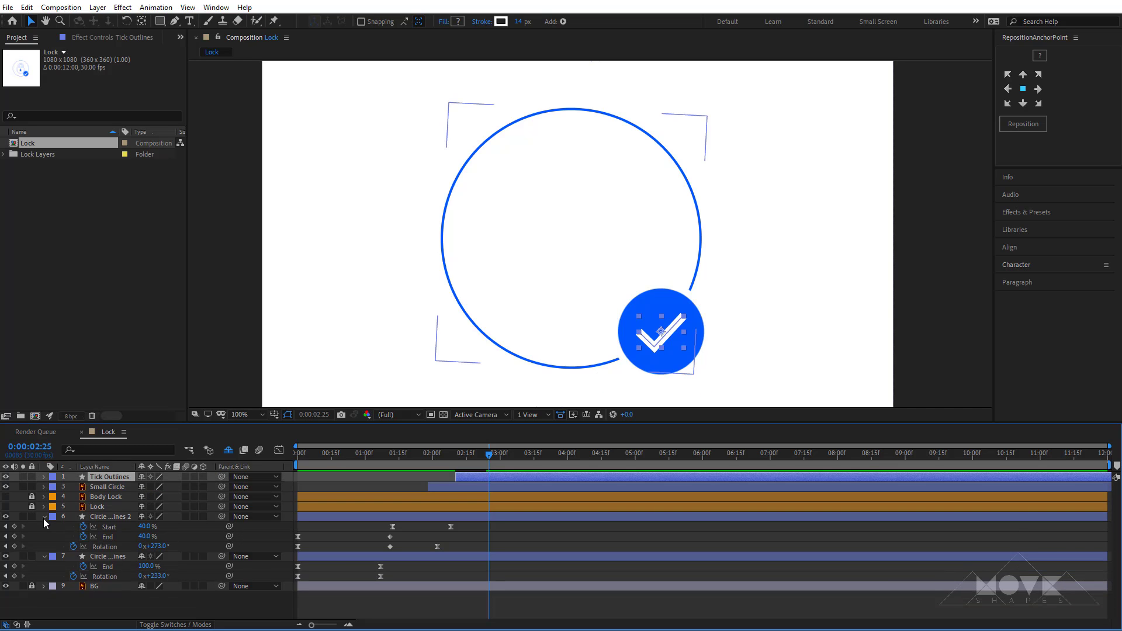
pyautogui.click(43, 517)
pyautogui.click(44, 526)
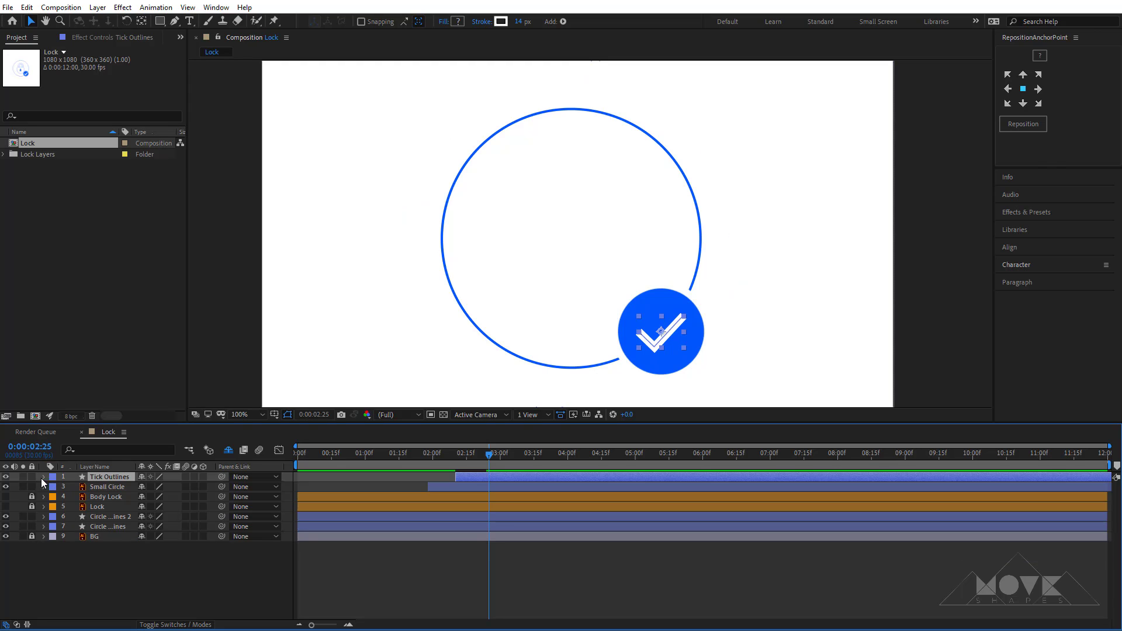
pyautogui.click(43, 477)
pyautogui.click(209, 487)
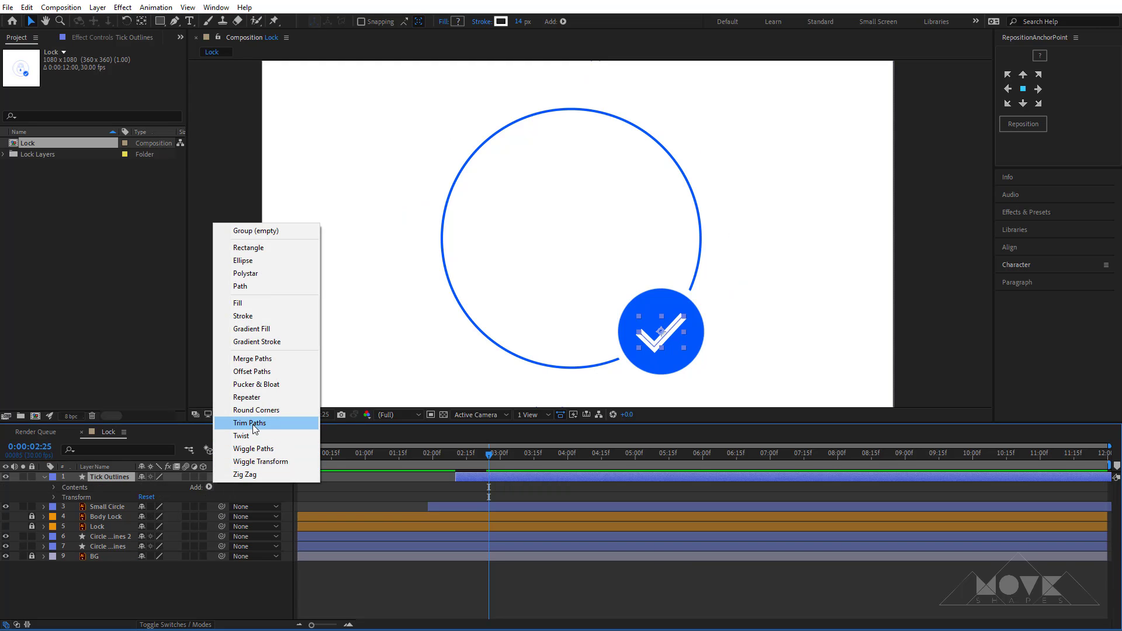
pyautogui.click(257, 419)
pyautogui.click(63, 506)
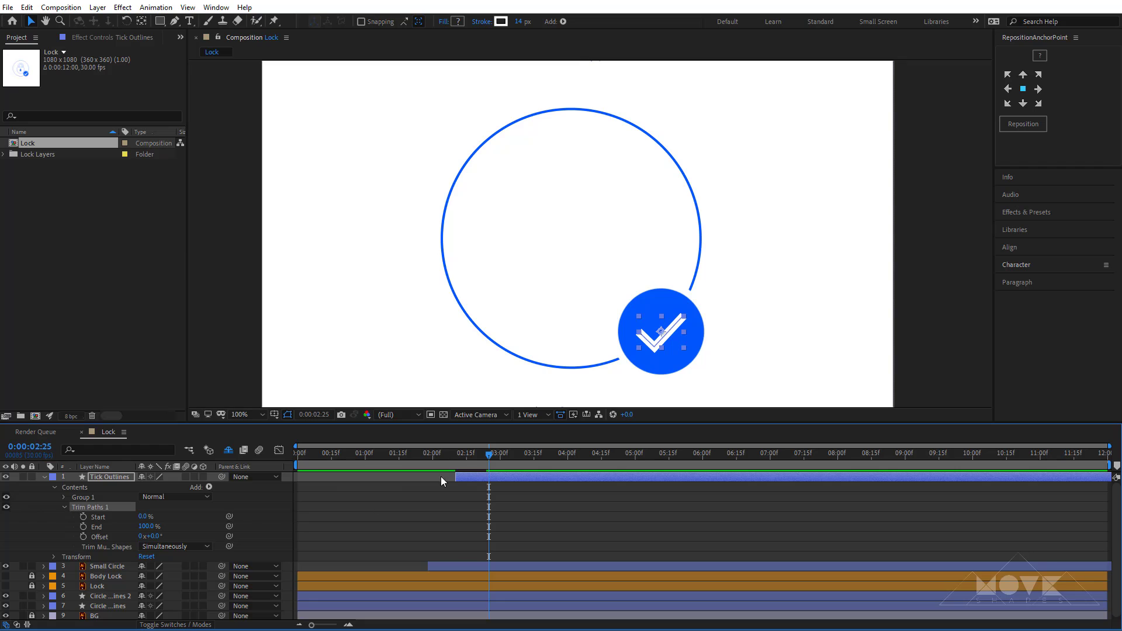
# Keyframe the tick's Trim Paths End from 0% at 0:00:02:10 to 100% at about 0:00:03:00.
pyautogui.moveTo(481, 459); pyautogui.dragTo(456, 459)
pyautogui.click(83, 527)
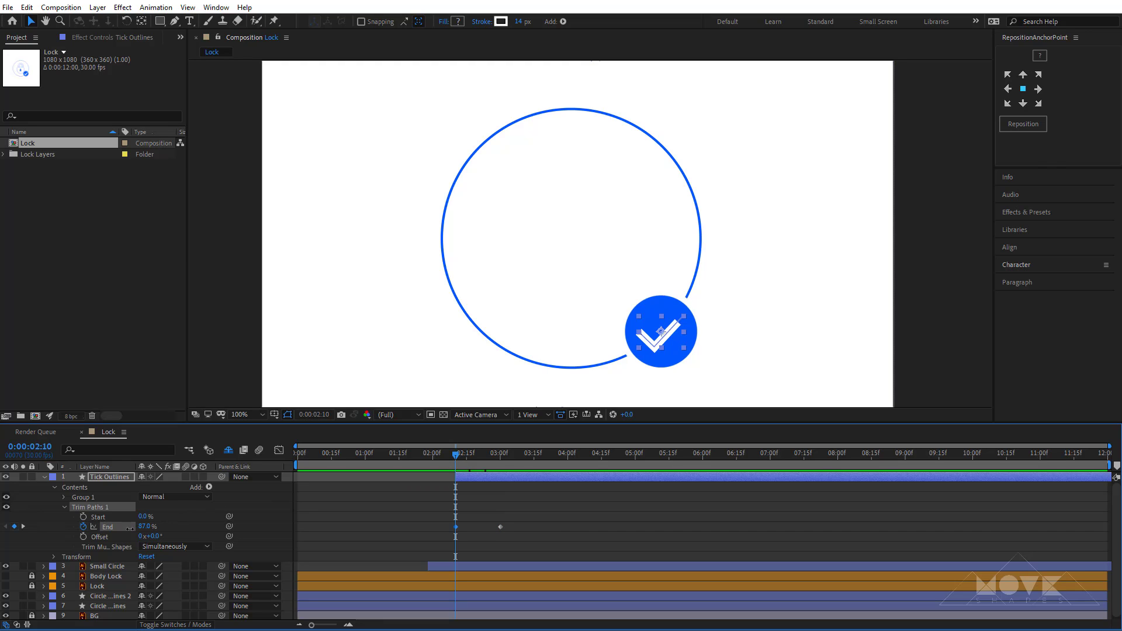
pyautogui.moveTo(129, 529); pyautogui.dragTo(67, 529)
# Apply Easy Ease to the tick's End keyframes and reshape their speed curve into a sharp peak with gradual ends.
pyautogui.moveTo(513, 509); pyautogui.dragTo(440, 533)
pyautogui.rightClick(455, 527)
pyautogui.moveTo(556, 528)
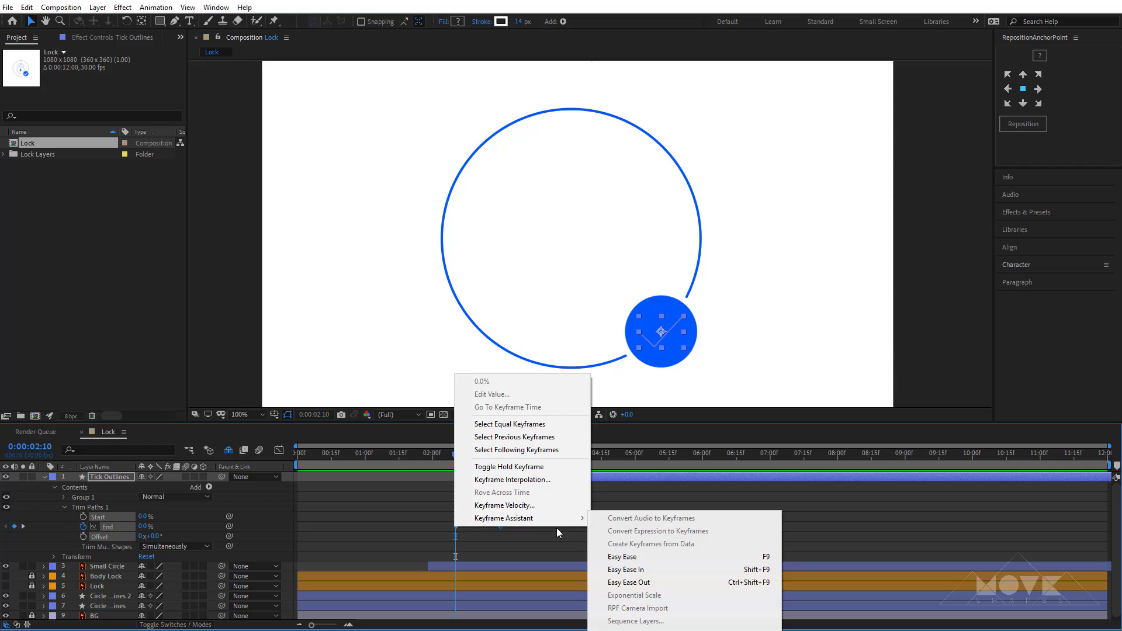
pyautogui.click(731, 558)
pyautogui.hotkey('shift', 'F3')
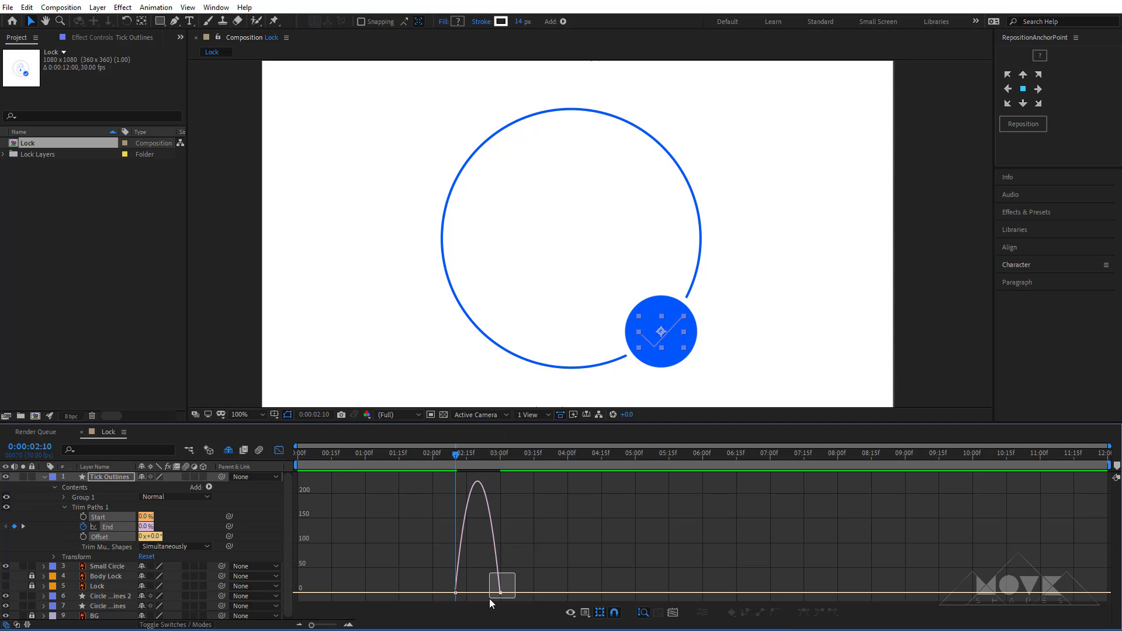
pyautogui.moveTo(490, 599); pyautogui.dragTo(470, 597)
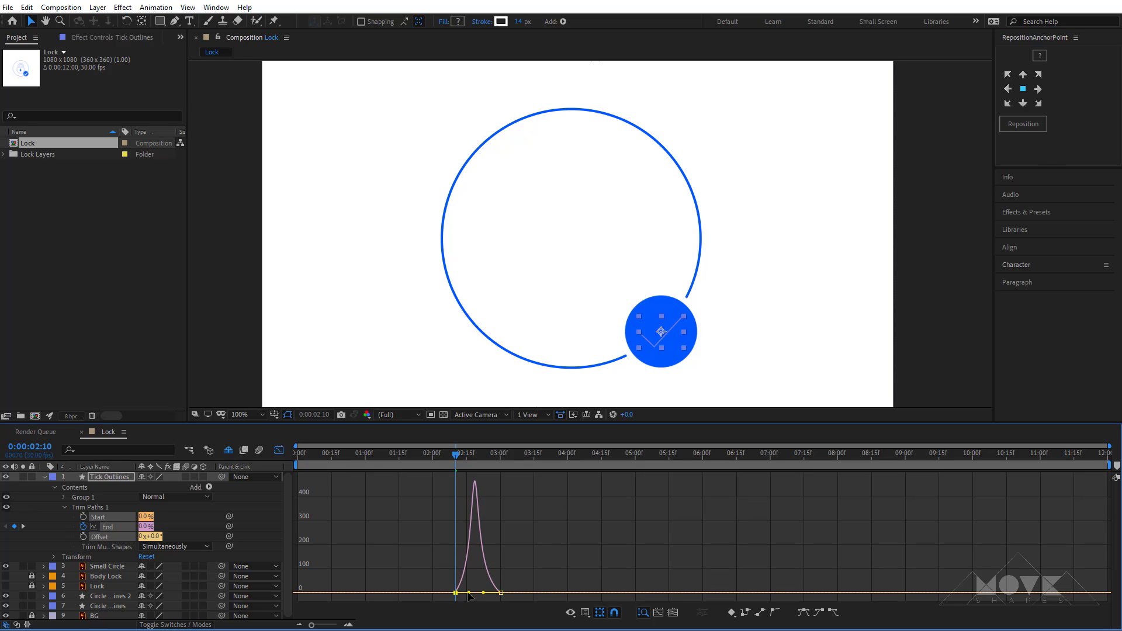
pyautogui.click(279, 452)
pyautogui.click(471, 507)
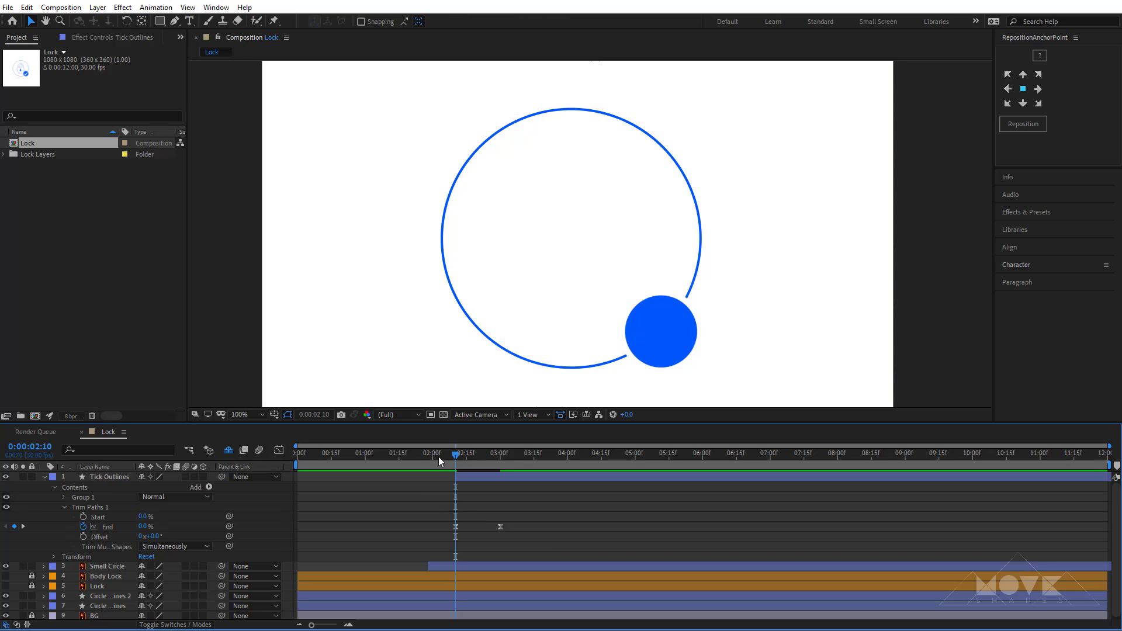
# Collapse the Tick Outlines properties and preview the tick drawing on after the small circle.
pyautogui.moveTo(439, 457); pyautogui.dragTo(252, 485)
pyautogui.press('space')
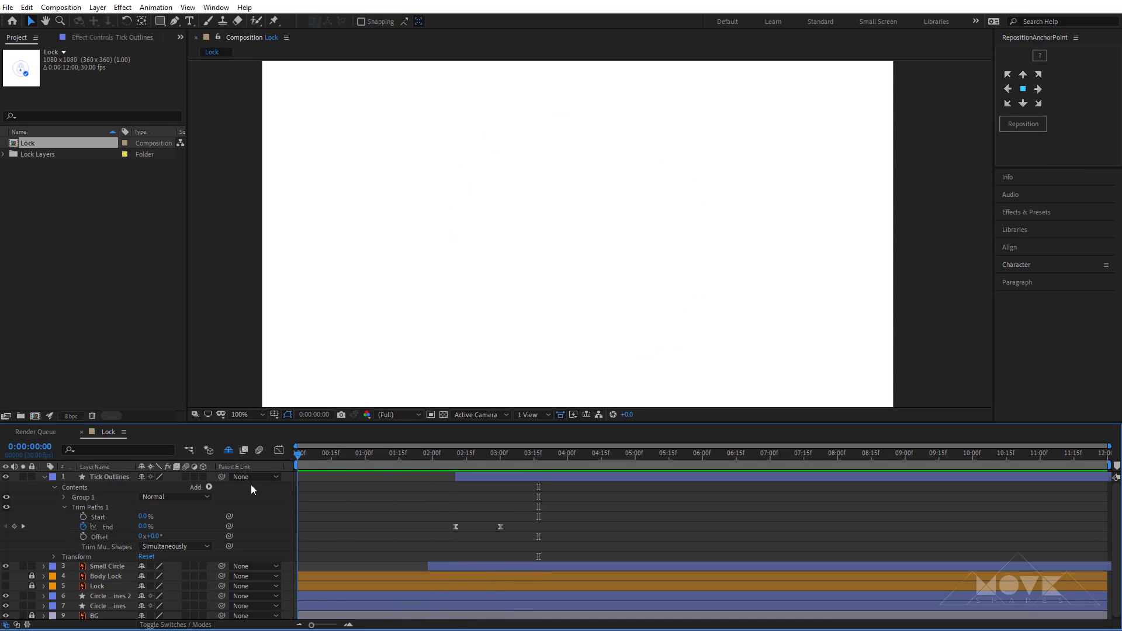
pyautogui.click(44, 477)
pyautogui.press('space')
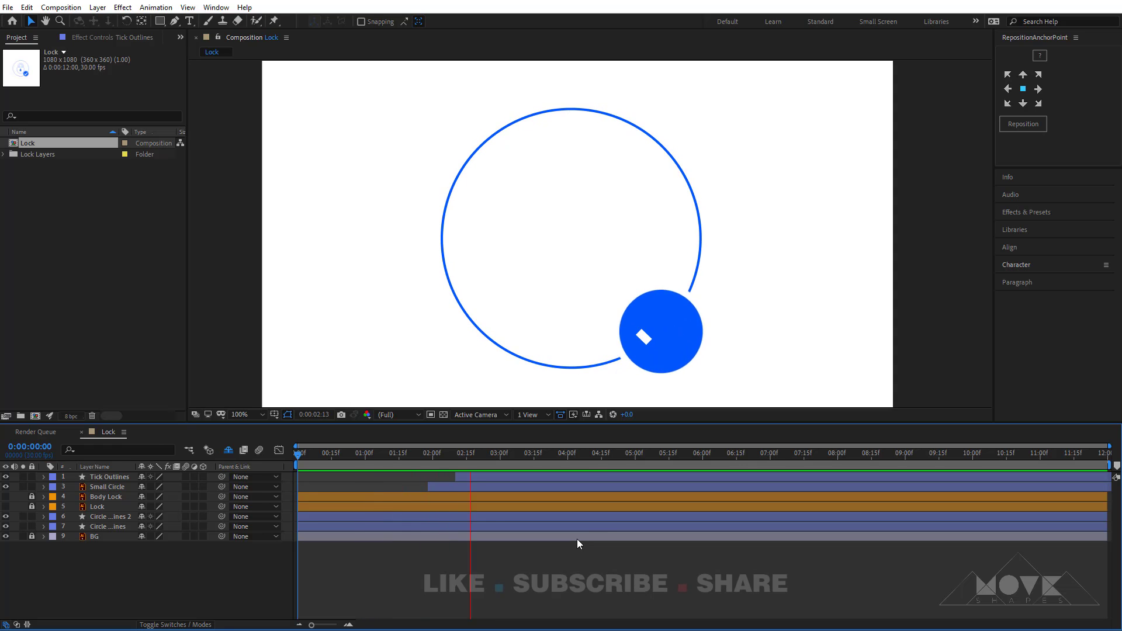
pyautogui.moveTo(413, 459)
pyautogui.mouseDown()
pyautogui.moveTo(315, 473)
pyautogui.moveTo(513, 488)
pyautogui.moveTo(406, 490)
pyautogui.mouseUp()
pyautogui.press('space')
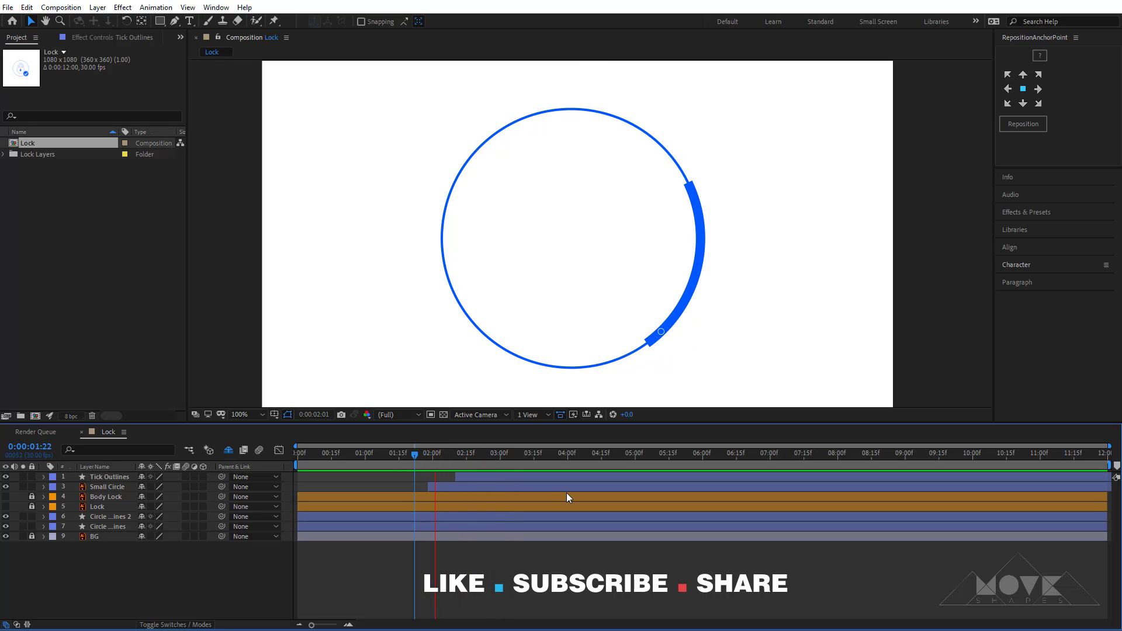
pyautogui.press('space')
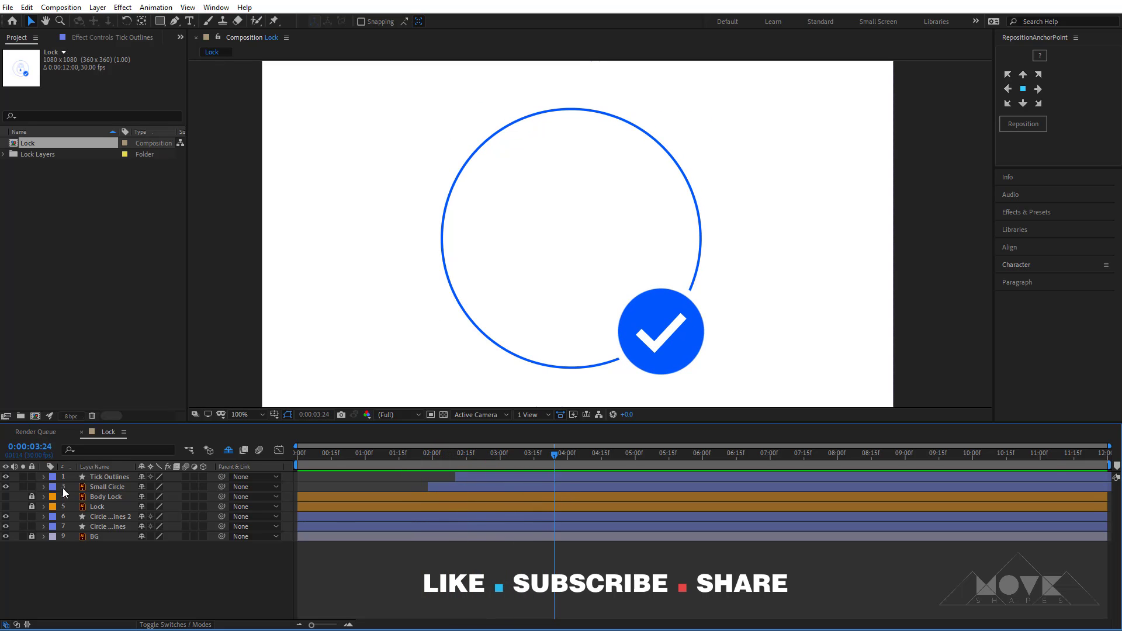
# Lock the tick and circle layers and show the Lock and Body Lock layers.
pyautogui.moveTo(33, 514); pyautogui.dragTo(30, 523)
pyautogui.click(6, 506)
pyautogui.click(7, 497)
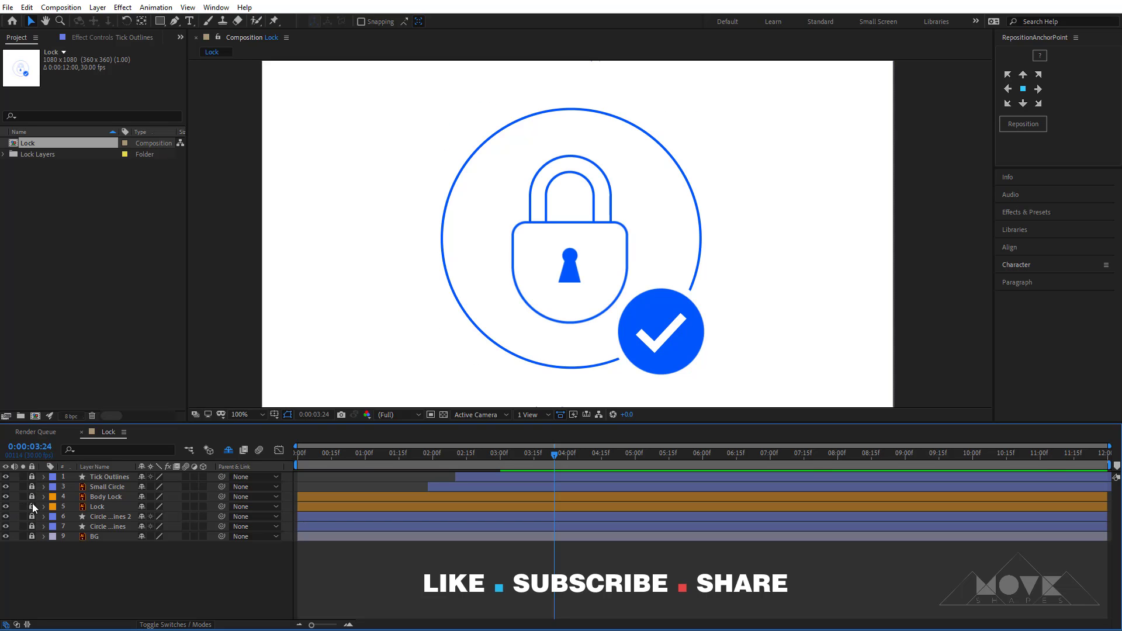
# Unlock the Body Lock and Lock layers and move them together to the top of the layer stack.
pyautogui.click(100, 496)
pyautogui.keyDown('shift'); pyautogui.click(98, 508); pyautogui.keyUp('shift')
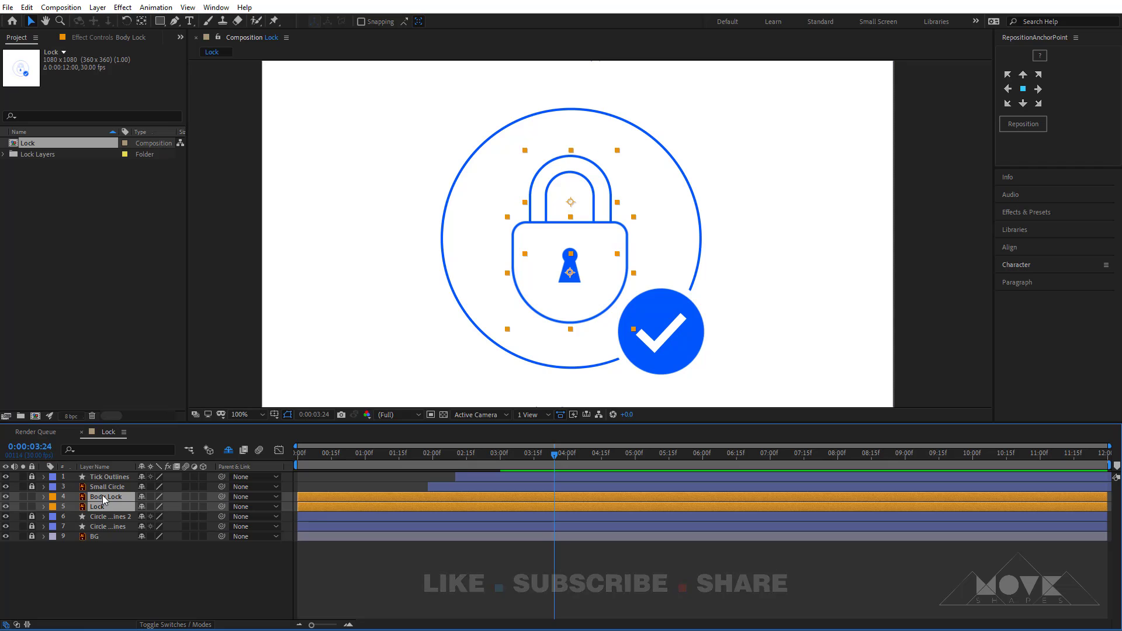
pyautogui.moveTo(103, 496); pyautogui.dragTo(104, 475)
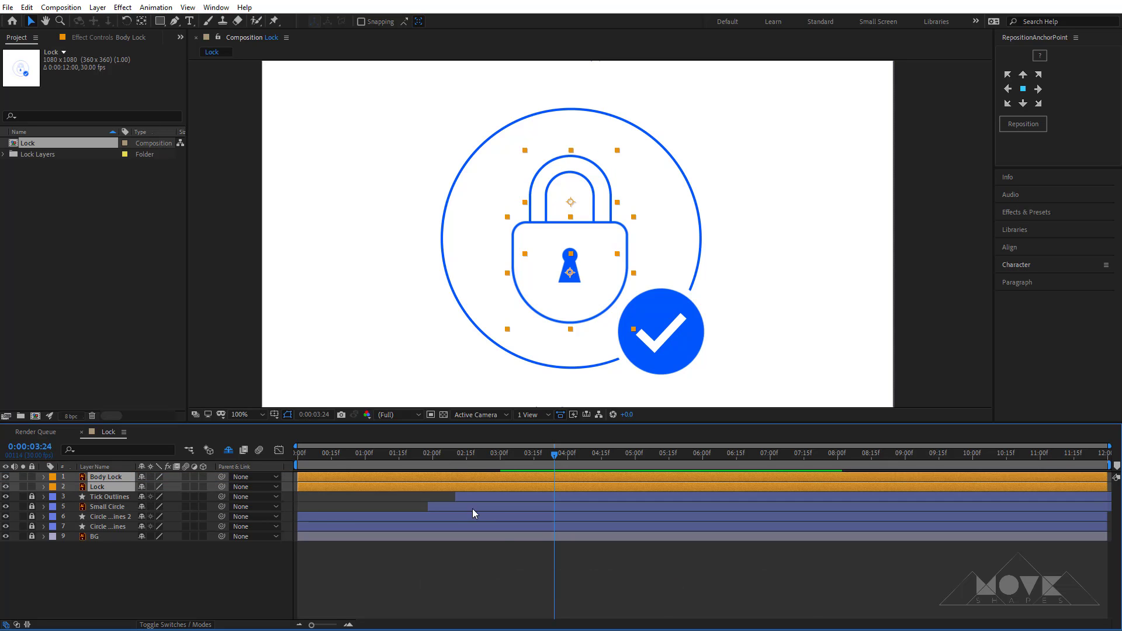
pyautogui.click(443, 544)
# Pre-compose the Body Lock and Lock layers into a composition named Lock and open it.
pyautogui.click(348, 477)
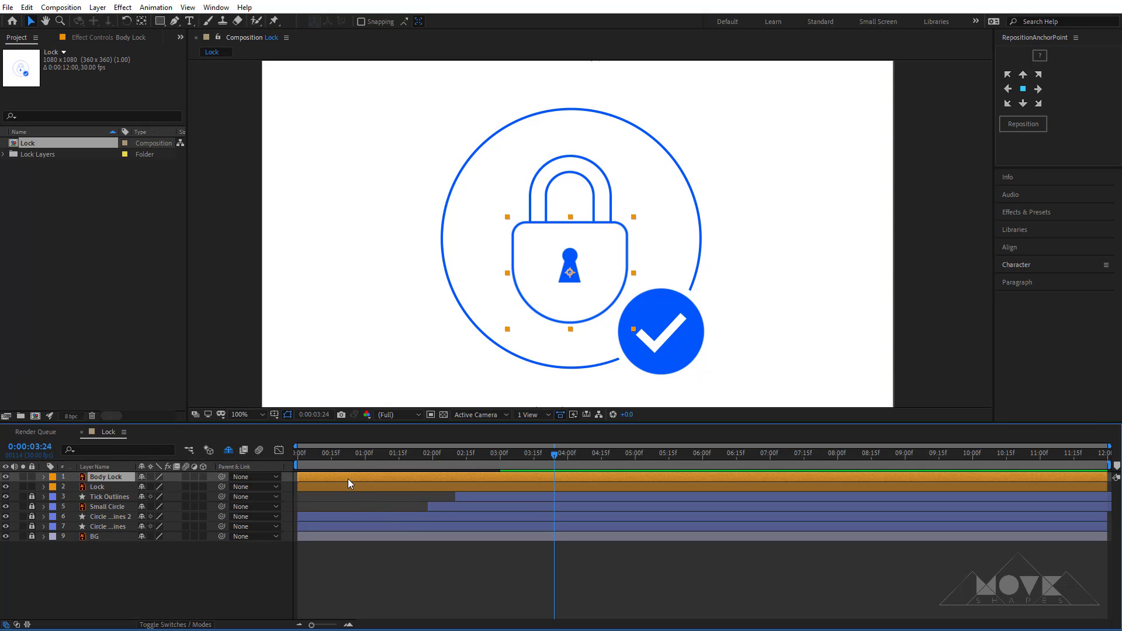
pyautogui.keyDown('shift'); pyautogui.click(348, 486); pyautogui.keyUp('shift')
pyautogui.rightClick(354, 487)
pyautogui.click(422, 426)
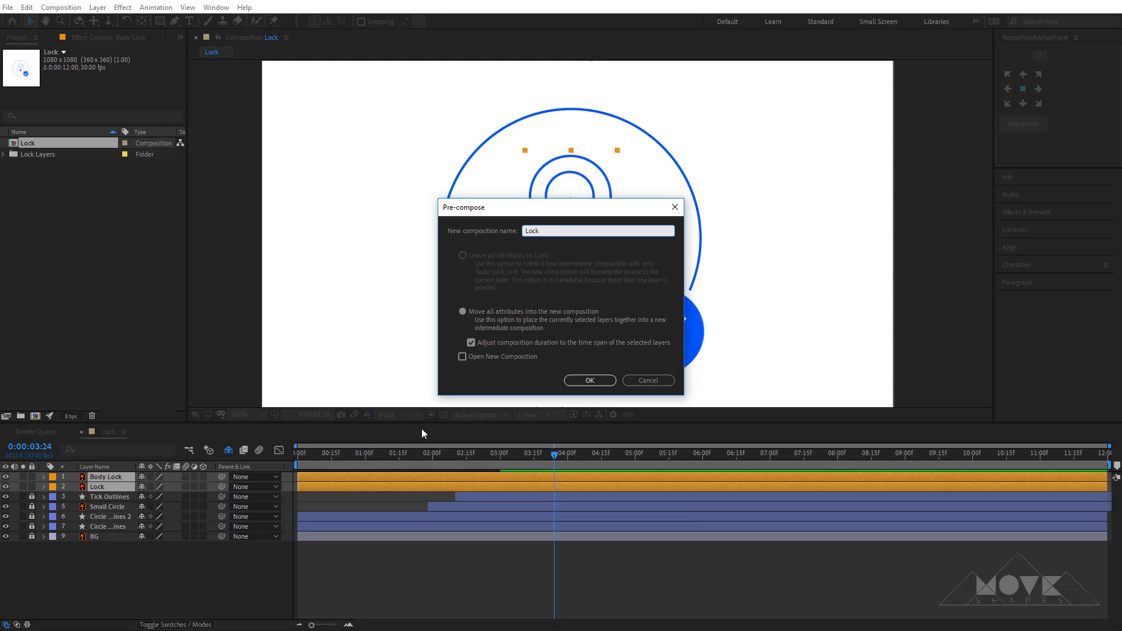
pyautogui.click(591, 381)
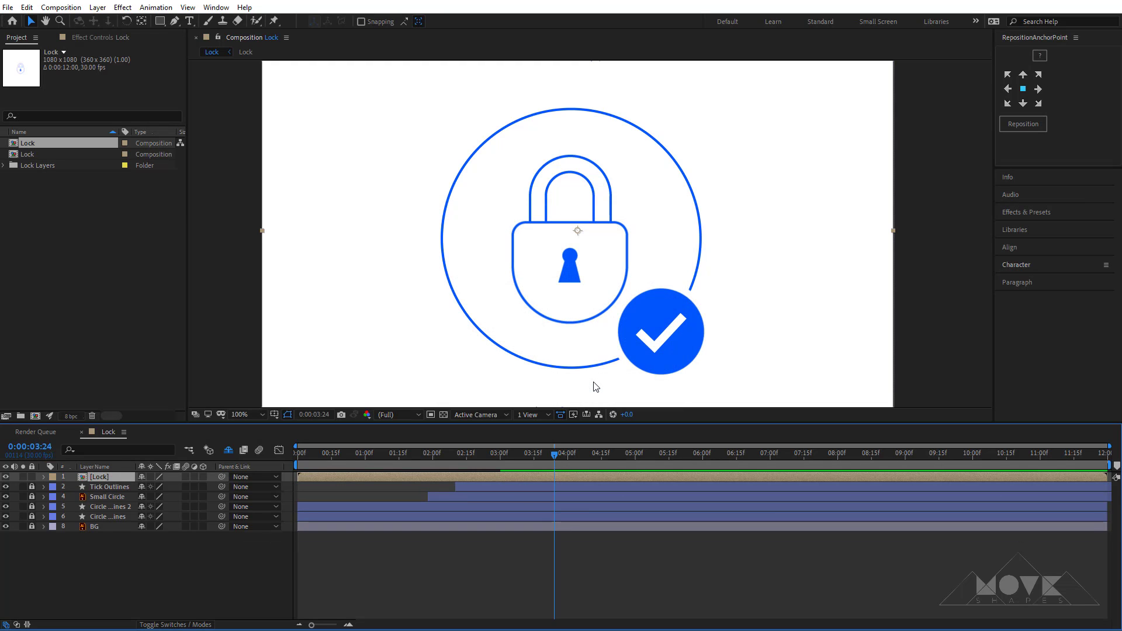
pyautogui.doubleClick(333, 475)
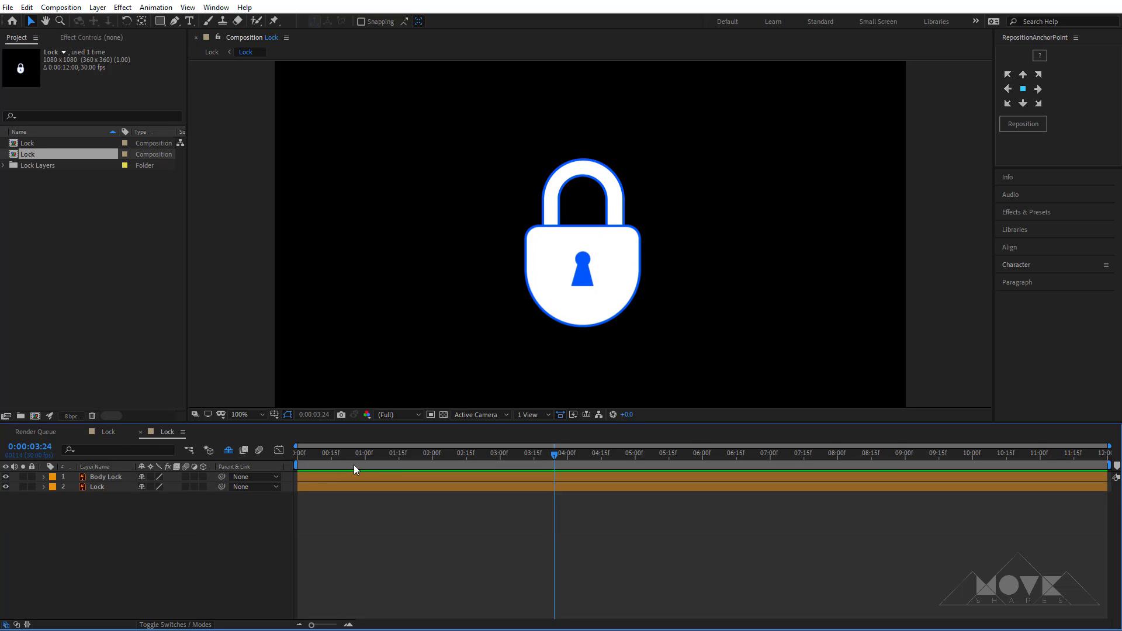
# Move the Lock layer's anchor point to the base of the shackle's left leg and parent the layer to Body Lock.
pyautogui.click(368, 459)
pyautogui.click(612, 186)
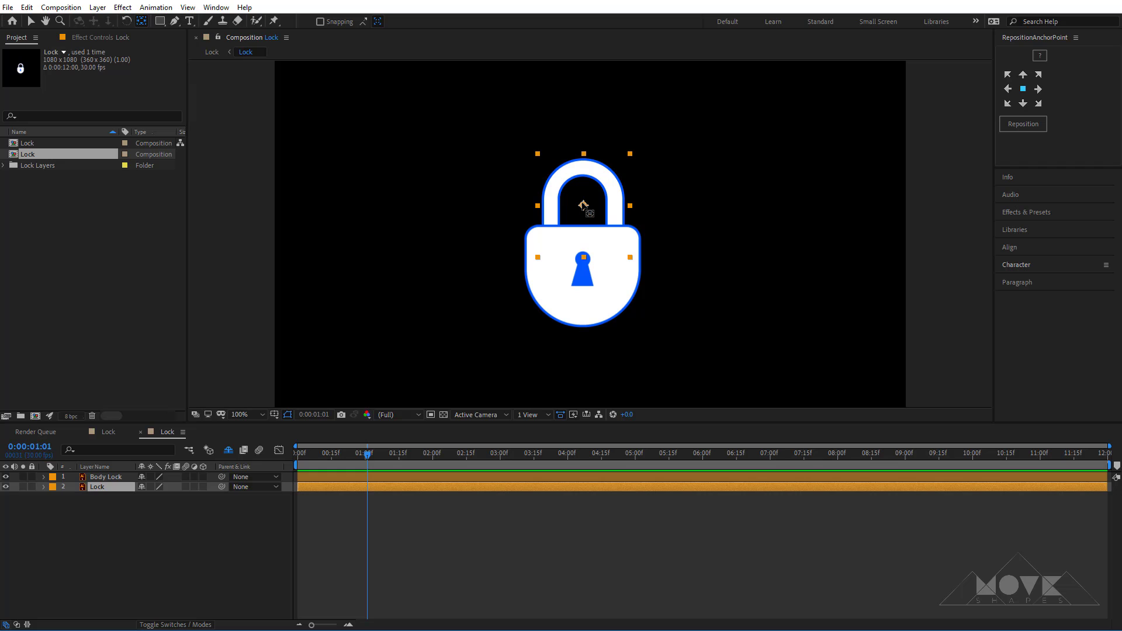
pyautogui.moveTo(583, 204); pyautogui.dragTo(552, 254)
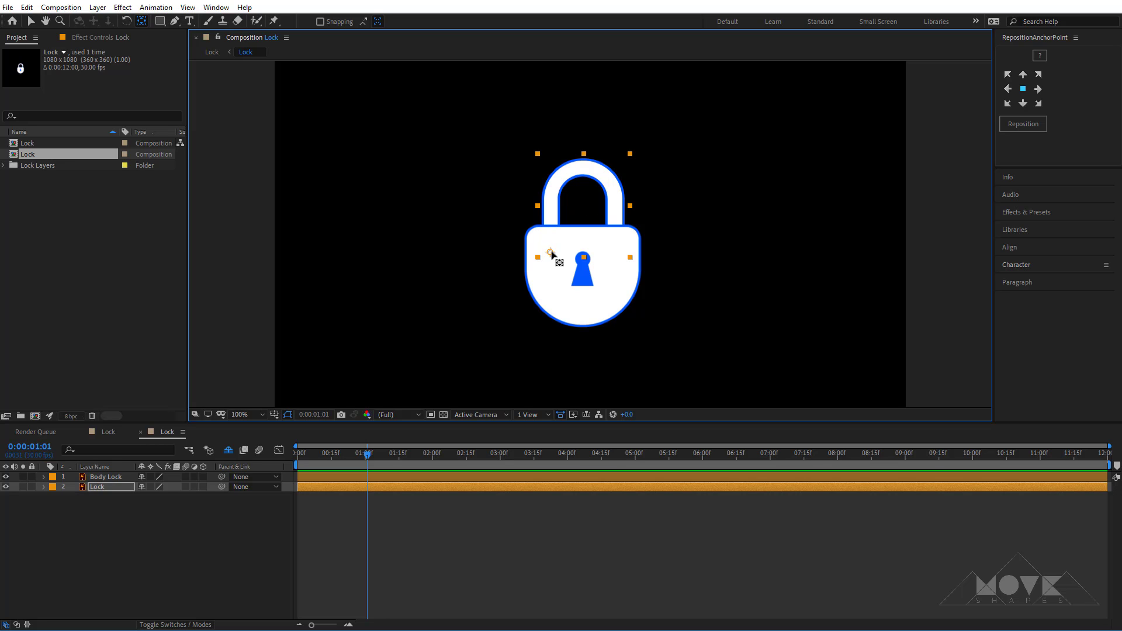
pyautogui.click(597, 308)
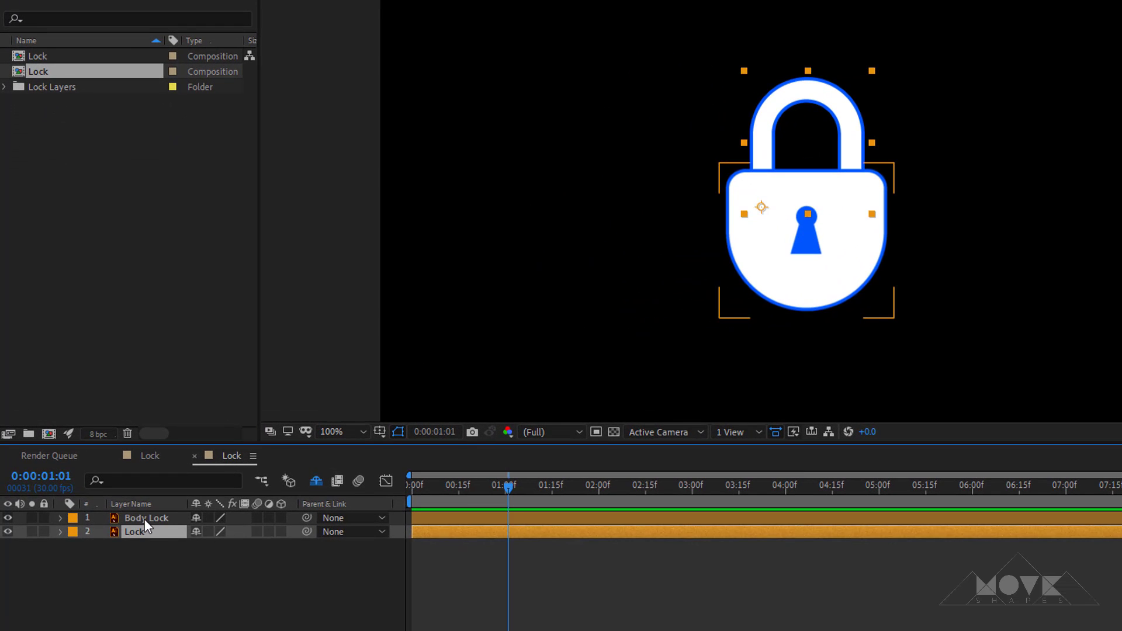
pyautogui.moveTo(167, 534)
pyautogui.mouseDown()
pyautogui.moveTo(157, 528)
pyautogui.moveTo(166, 514)
pyautogui.moveTo(163, 533)
pyautogui.mouseUp()
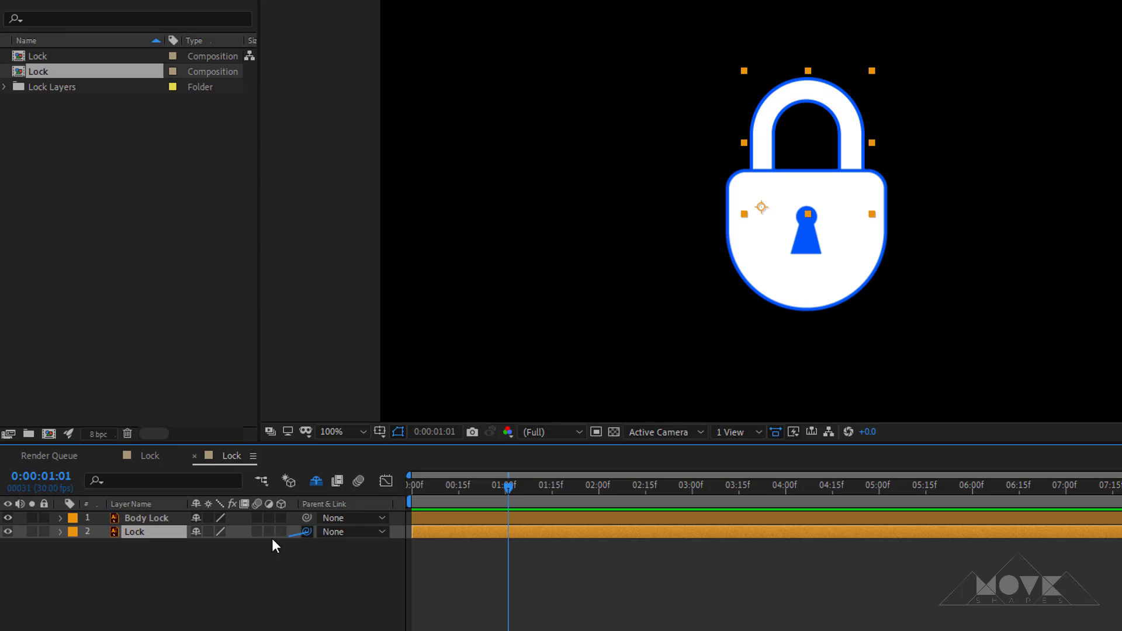
pyautogui.moveTo(272, 538); pyautogui.dragTo(148, 518)
# Keyframe Body Lock's Position at 527.1, 1065.3 at 0:00:00:00 and 527.1, 612.3 at 0:00:01:04 and about 0:00:01:18.
pyautogui.click(147, 518)
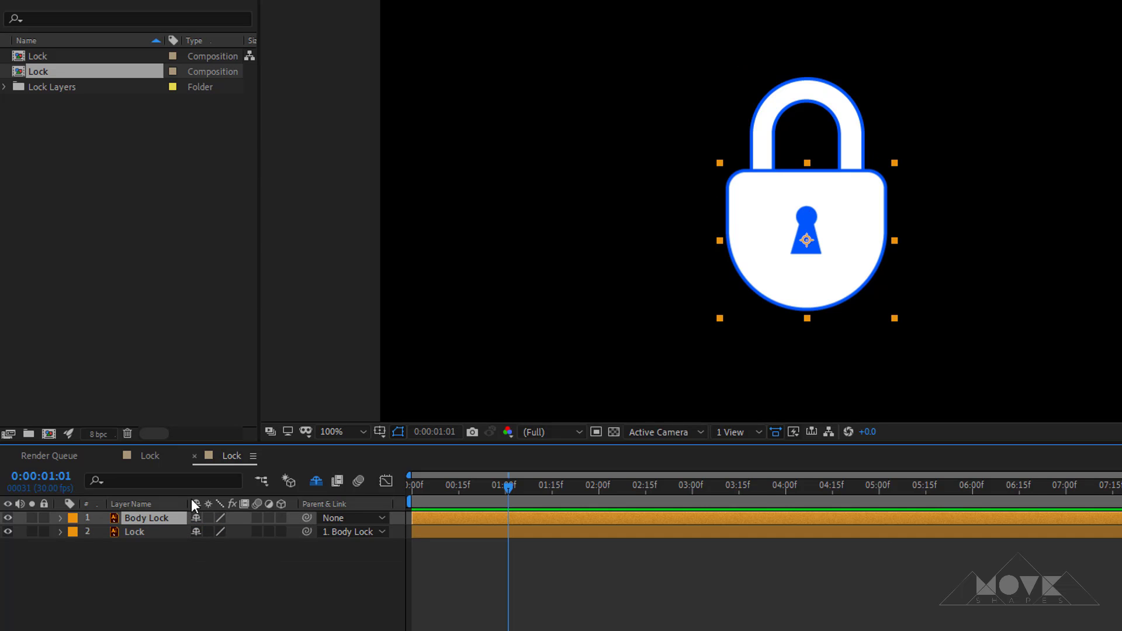
pyautogui.moveTo(507, 493); pyautogui.dragTo(514, 493)
pyautogui.press('p')
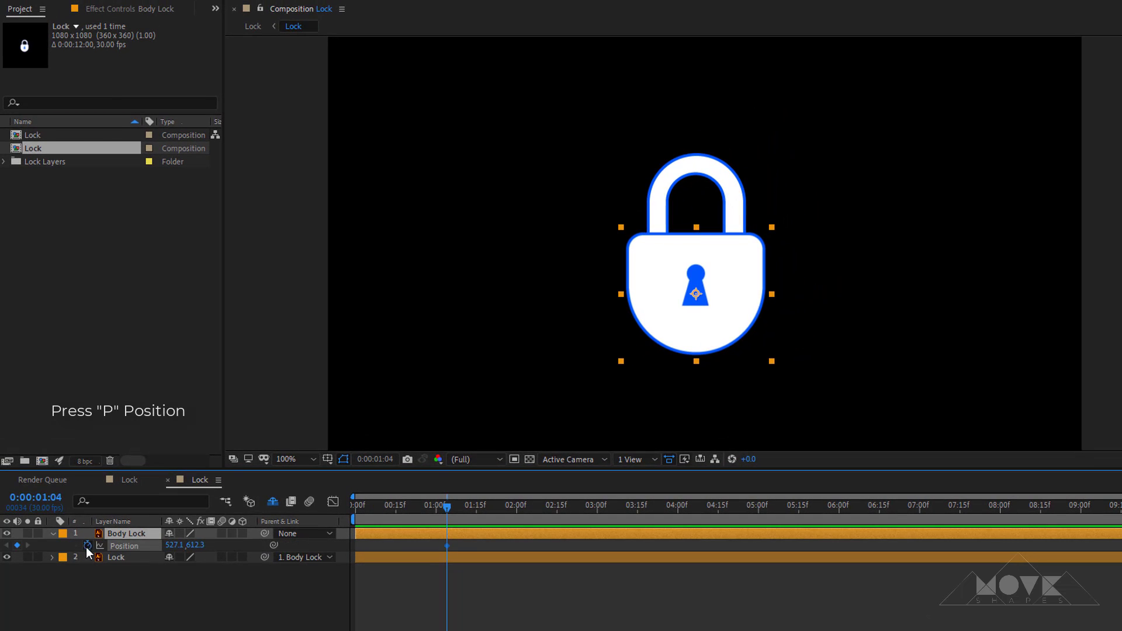
pyautogui.click(88, 546)
pyautogui.moveTo(448, 511); pyautogui.dragTo(355, 509)
pyautogui.moveTo(195, 550); pyautogui.dragTo(456, 546)
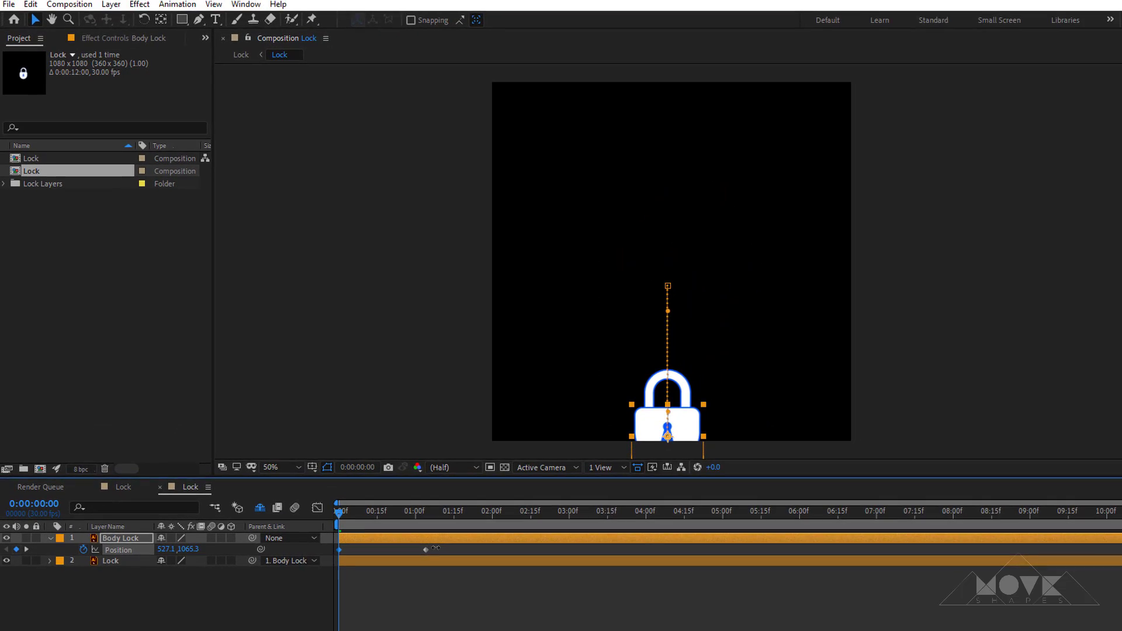
pyautogui.moveTo(345, 515); pyautogui.dragTo(423, 525)
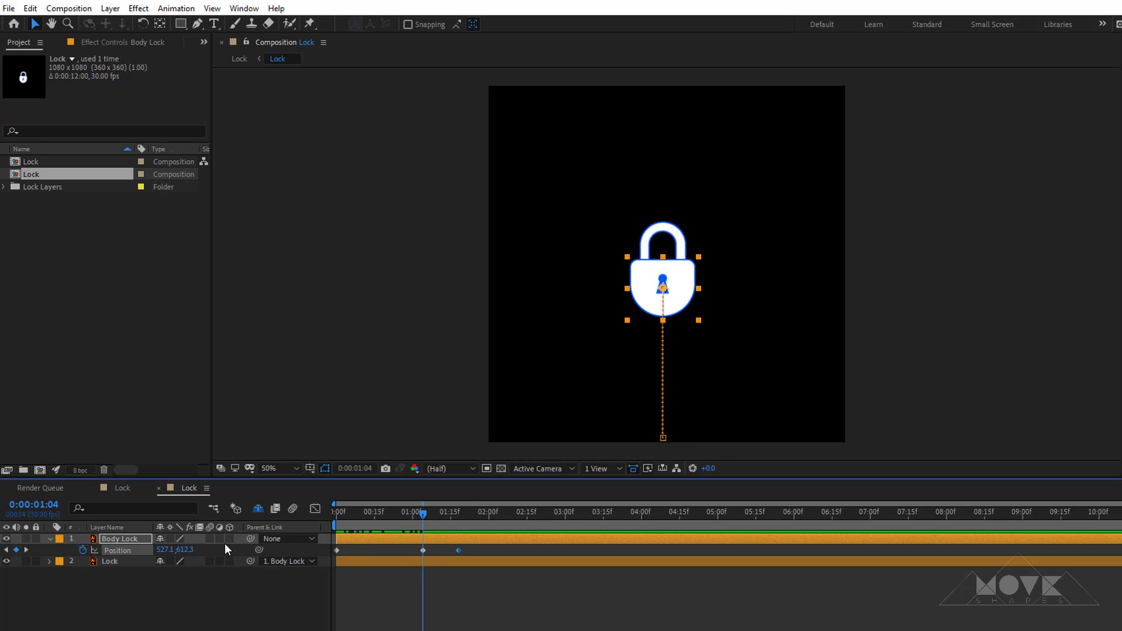
# Set Body Lock's Position at 0:00:01:04 to 527.1, 592.3 and straighten its motion path with the Convert Vertex tool.
pyautogui.moveTo(188, 550); pyautogui.dragTo(172, 551)
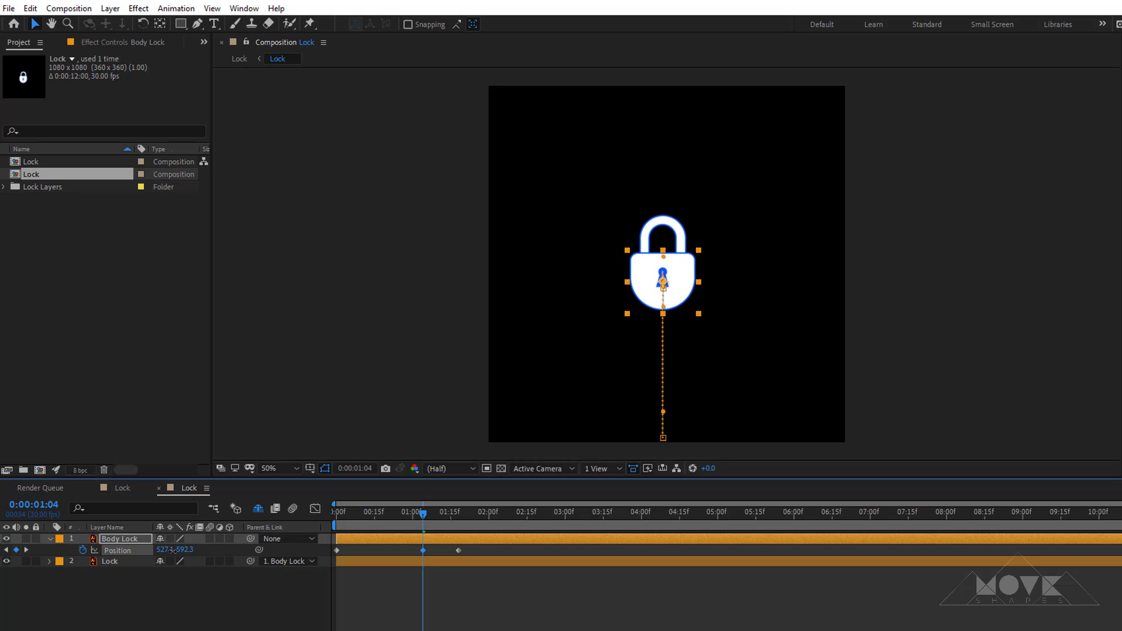
pyautogui.moveTo(429, 522)
pyautogui.mouseDown()
pyautogui.moveTo(443, 522)
pyautogui.moveTo(412, 523)
pyautogui.moveTo(438, 524)
pyautogui.mouseUp()
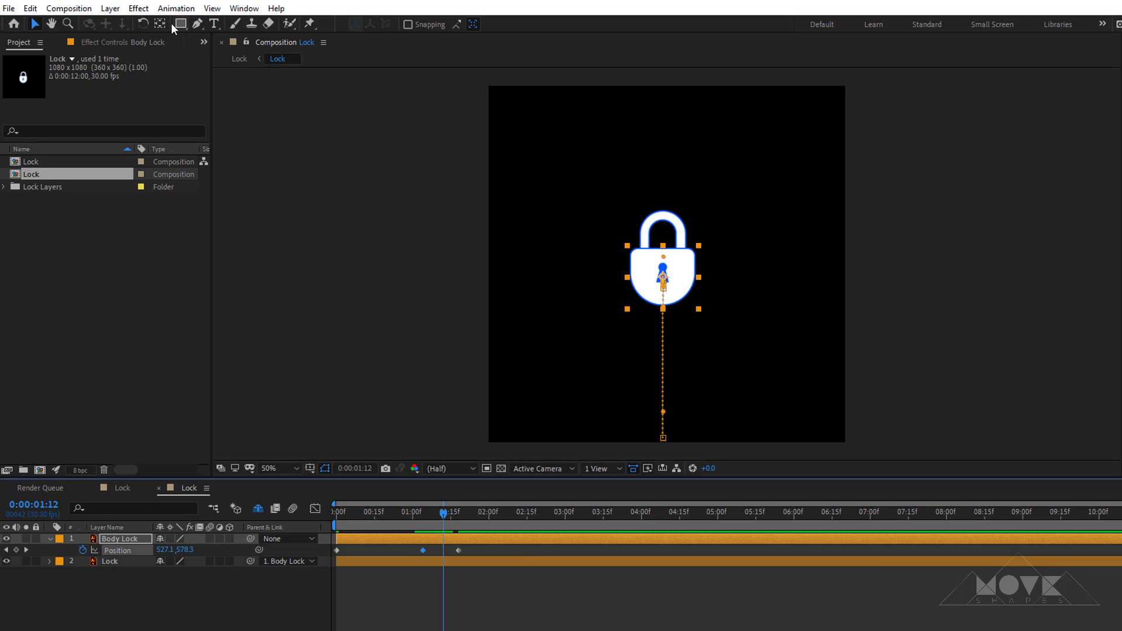
pyautogui.moveTo(196, 27); pyautogui.dragTo(230, 65)
pyautogui.click(130, 550)
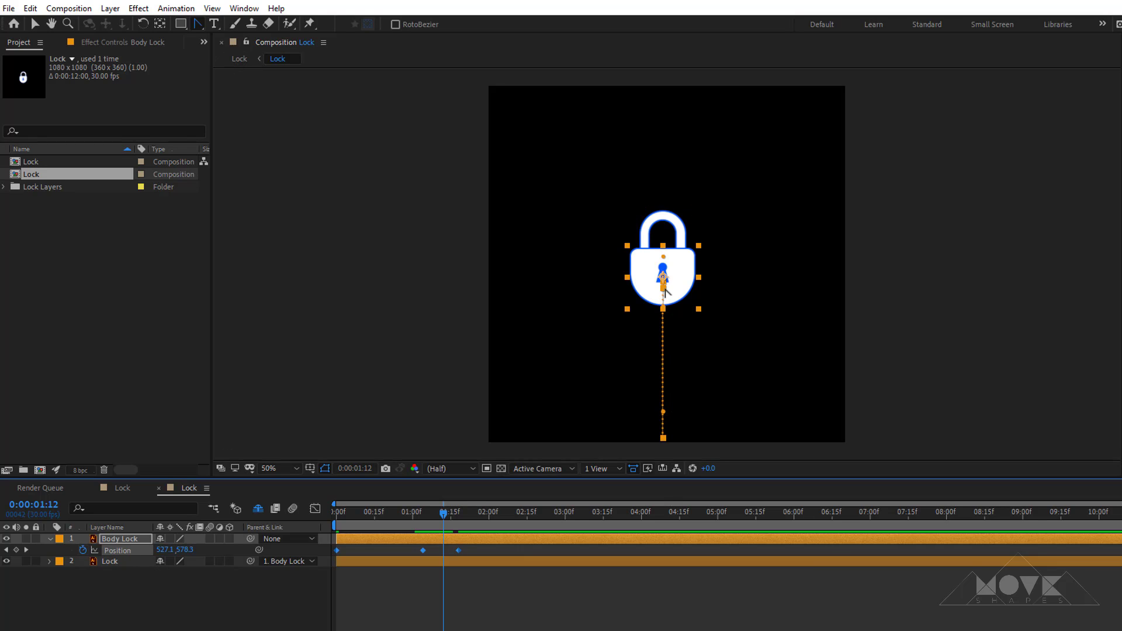
pyautogui.moveTo(662, 275); pyautogui.dragTo(664, 283)
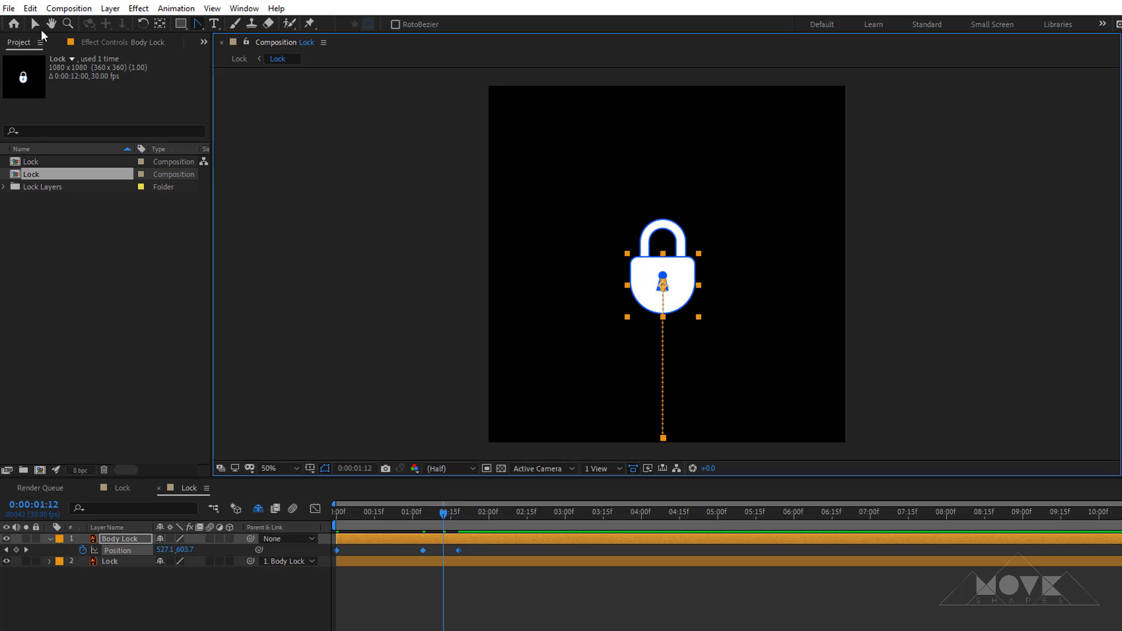
pyautogui.click(37, 26)
pyautogui.click(865, 354)
pyautogui.scroll(1, 710, 372)
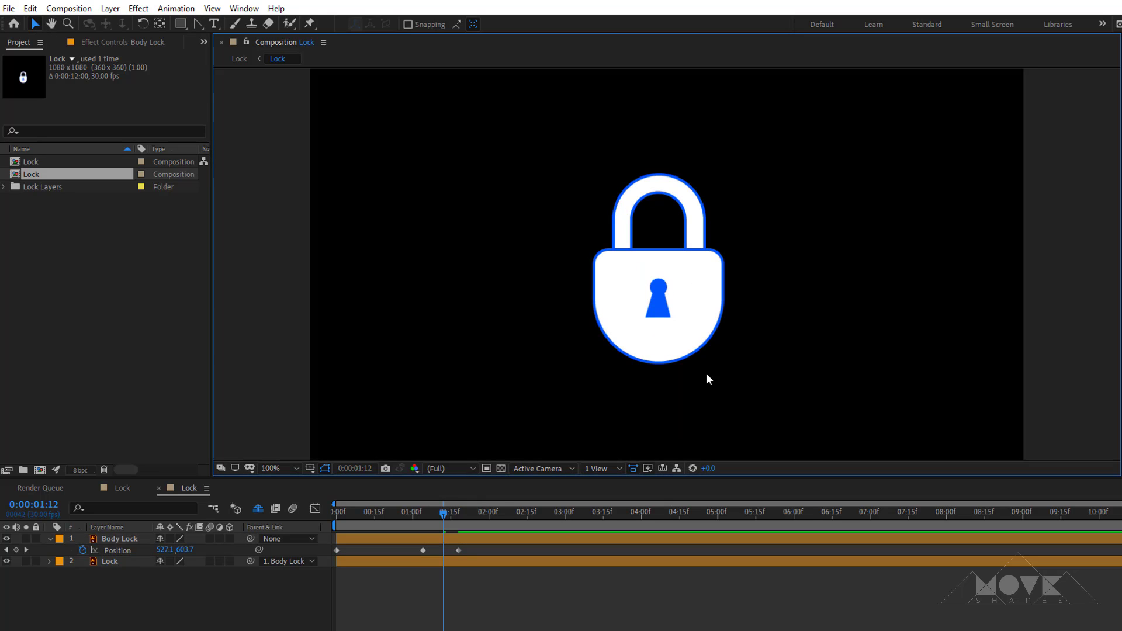
# Add a Body Lock Position keyframe at 0:00:02:00 and set the one at about 0:00:01:18 to 527.1, 627.3.
pyautogui.moveTo(442, 515); pyautogui.dragTo(489, 554)
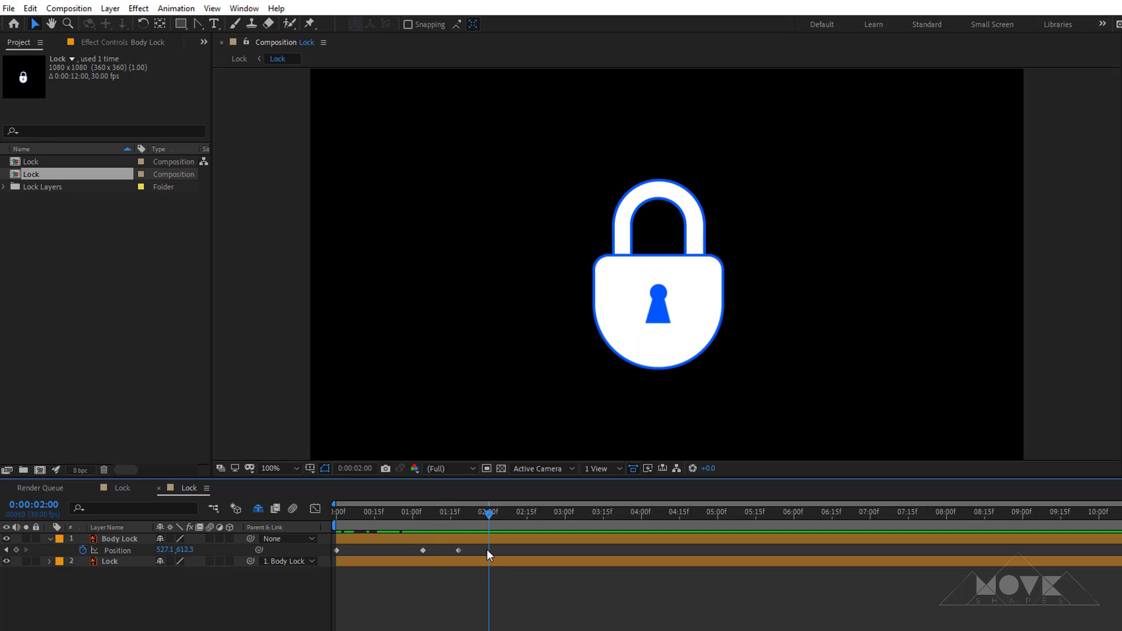
pyautogui.click(16, 550)
pyautogui.moveTo(457, 520)
pyautogui.mouseDown()
pyautogui.moveTo(420, 524)
pyautogui.moveTo(458, 533)
pyautogui.mouseUp()
pyautogui.moveTo(187, 550); pyautogui.dragTo(201, 551)
# Set Body Lock's Position at 0:00:01:04 to 527.1, 586.3 and preview the animation from the start.
pyautogui.moveTo(432, 514); pyautogui.dragTo(423, 514)
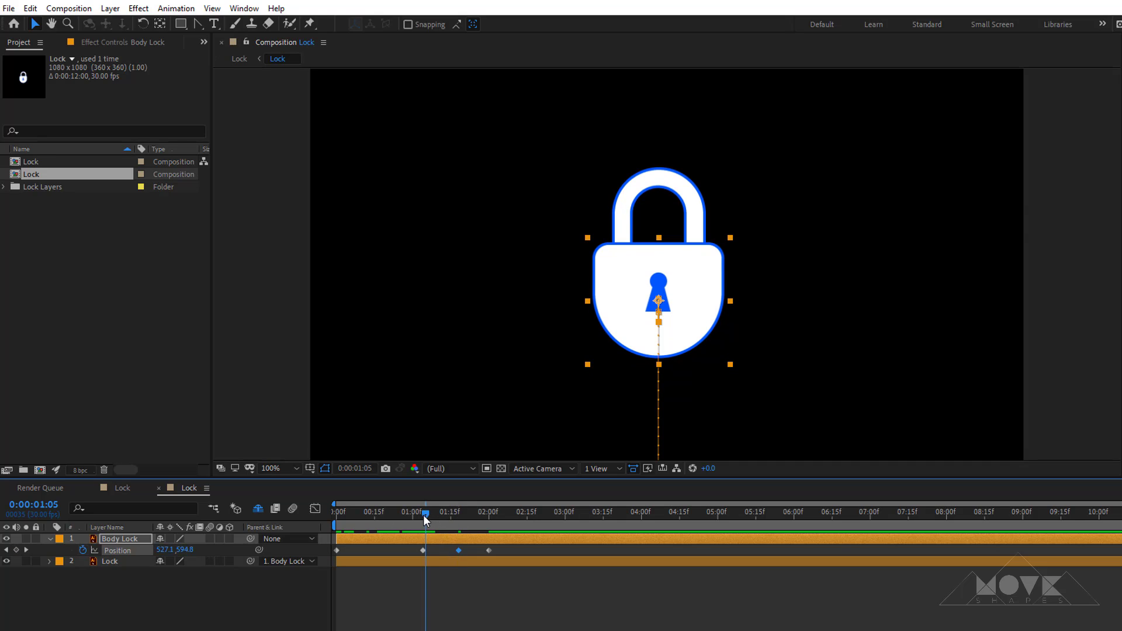
pyautogui.moveTo(186, 550); pyautogui.dragTo(181, 550)
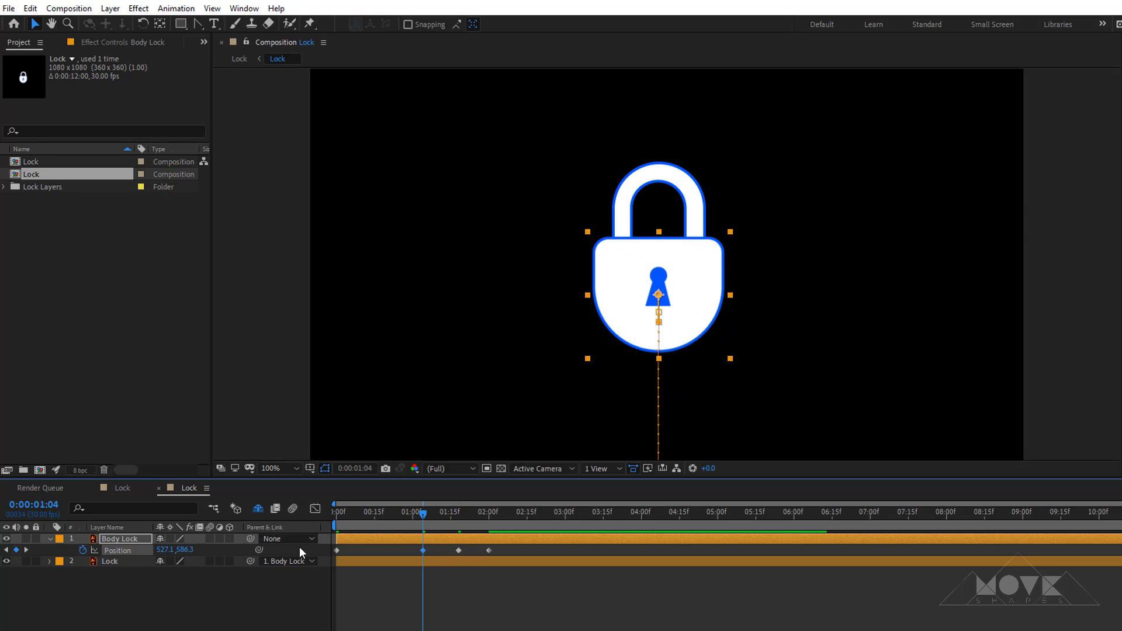
pyautogui.moveTo(418, 515); pyautogui.dragTo(294, 525)
pyautogui.click(524, 605)
pyautogui.press('space')
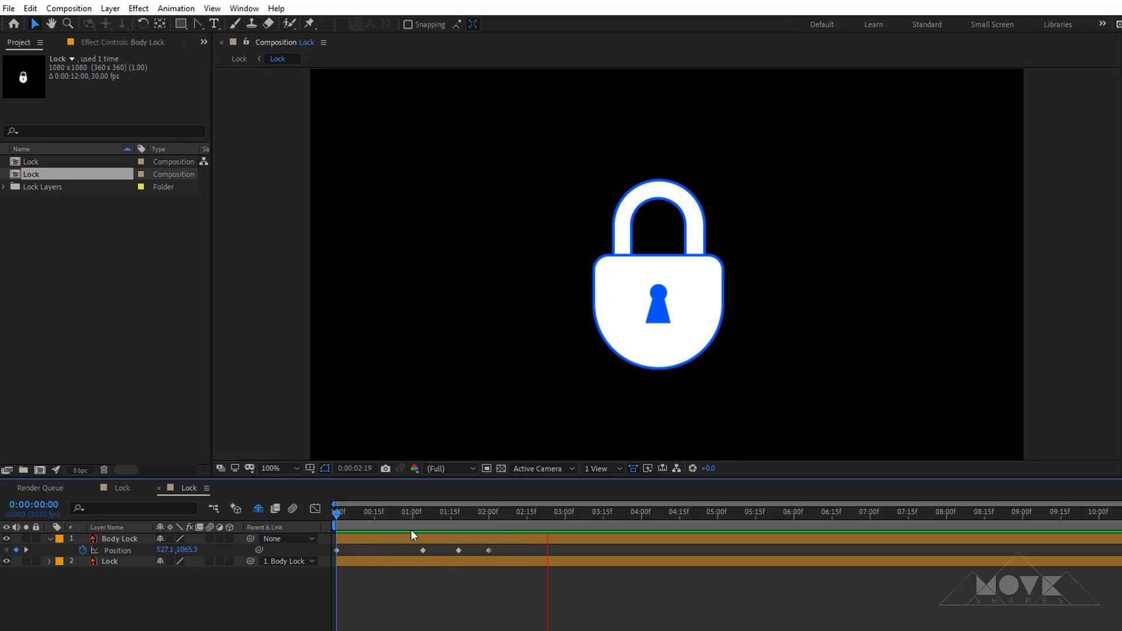
# Apply Easy Ease to all four Body Lock Position keyframes.
pyautogui.moveTo(422, 517); pyautogui.dragTo(337, 572)
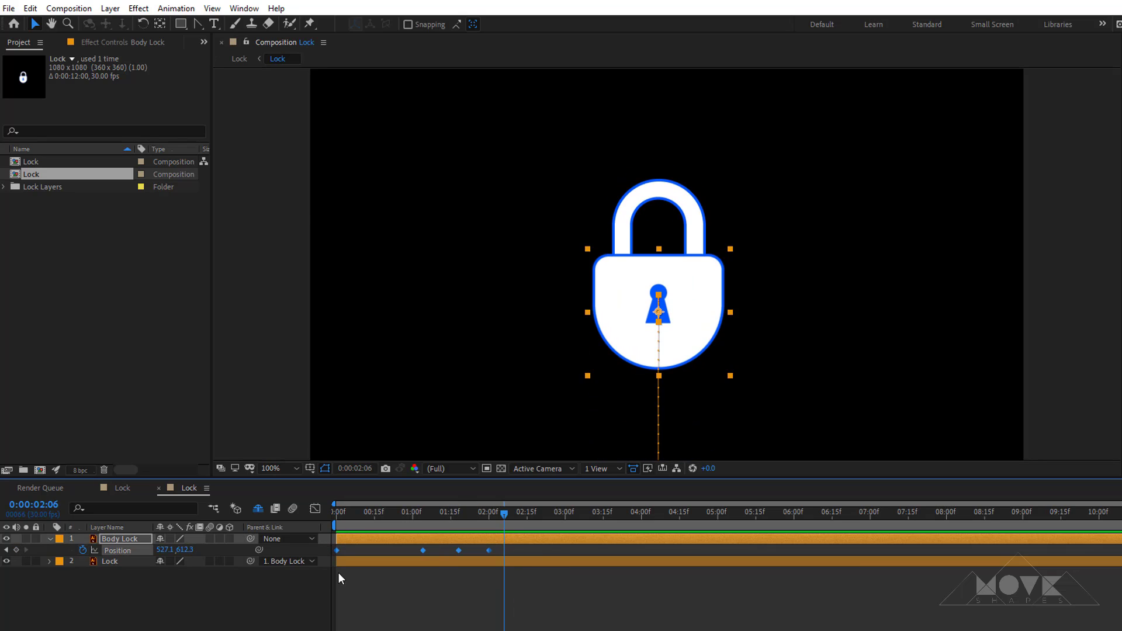
pyautogui.rightClick(422, 550)
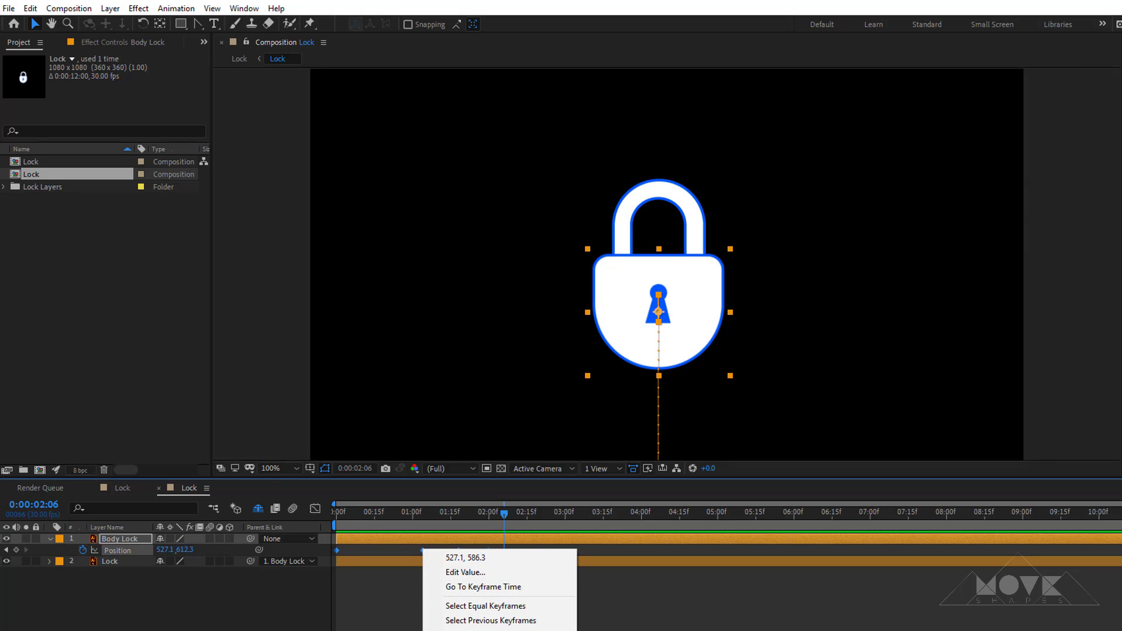
pyautogui.click(725, 621)
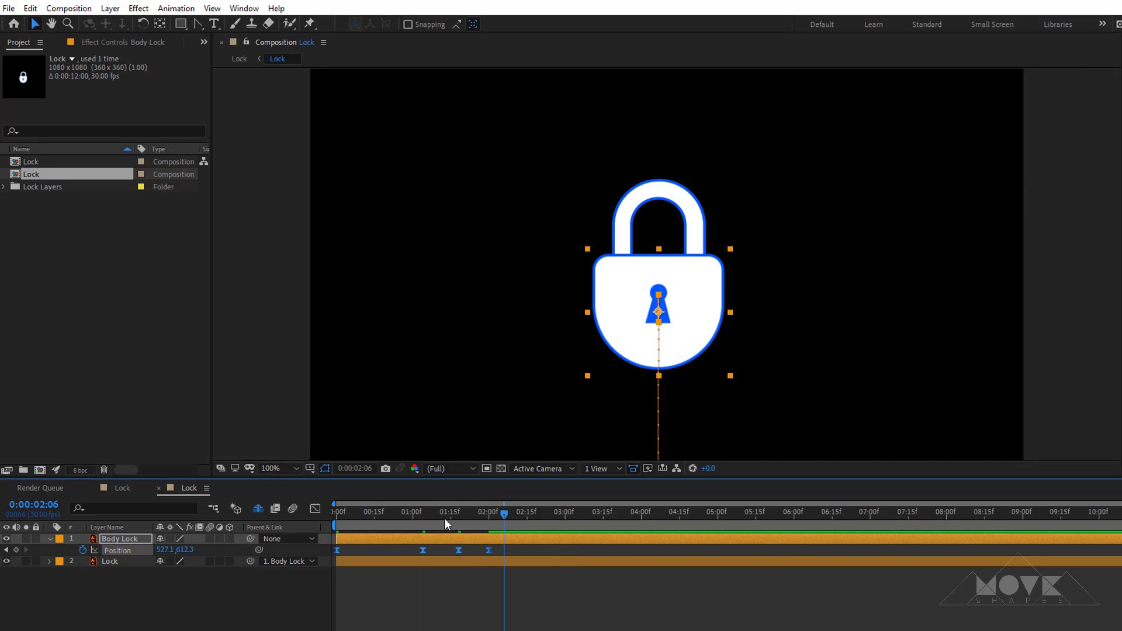
pyautogui.press('space')
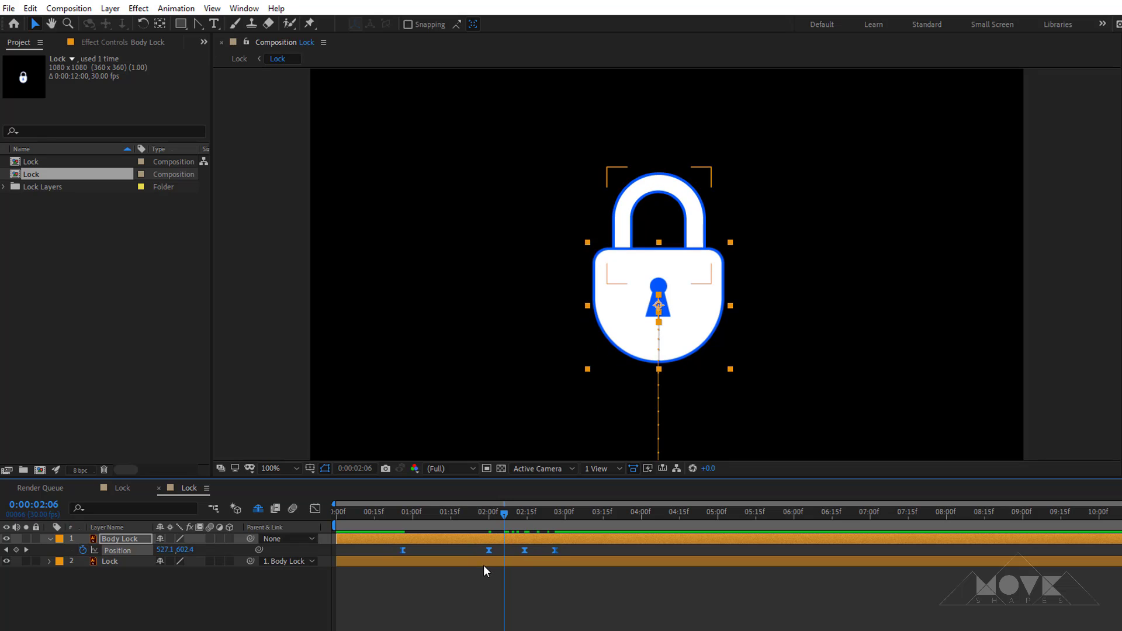
# Compress the Body Lock Position keyframes to 0:00:00:00, 0:00:00:17, 0:00:00:27 and 0:00:01:05 and preview the faster motion.
pyautogui.press('space')
pyautogui.moveTo(550, 603); pyautogui.dragTo(426, 552)
pyautogui.click(422, 551)
pyautogui.click(419, 550)
pyautogui.moveTo(350, 523); pyautogui.dragTo(331, 530)
pyautogui.press('space')
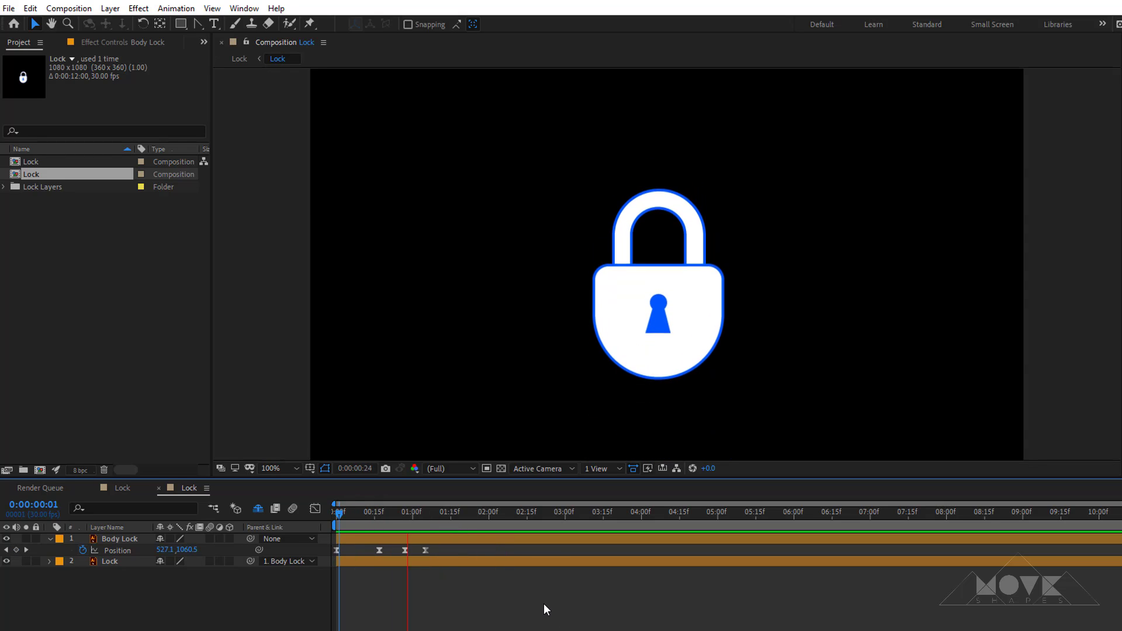
# Start keyframing the Lock layer's Rotation at 0:00:00:17 and set it to 14° at 0:00:00:00.
pyautogui.moveTo(359, 516)
pyautogui.mouseDown()
pyautogui.moveTo(387, 518)
pyautogui.moveTo(378, 520)
pyautogui.mouseUp()
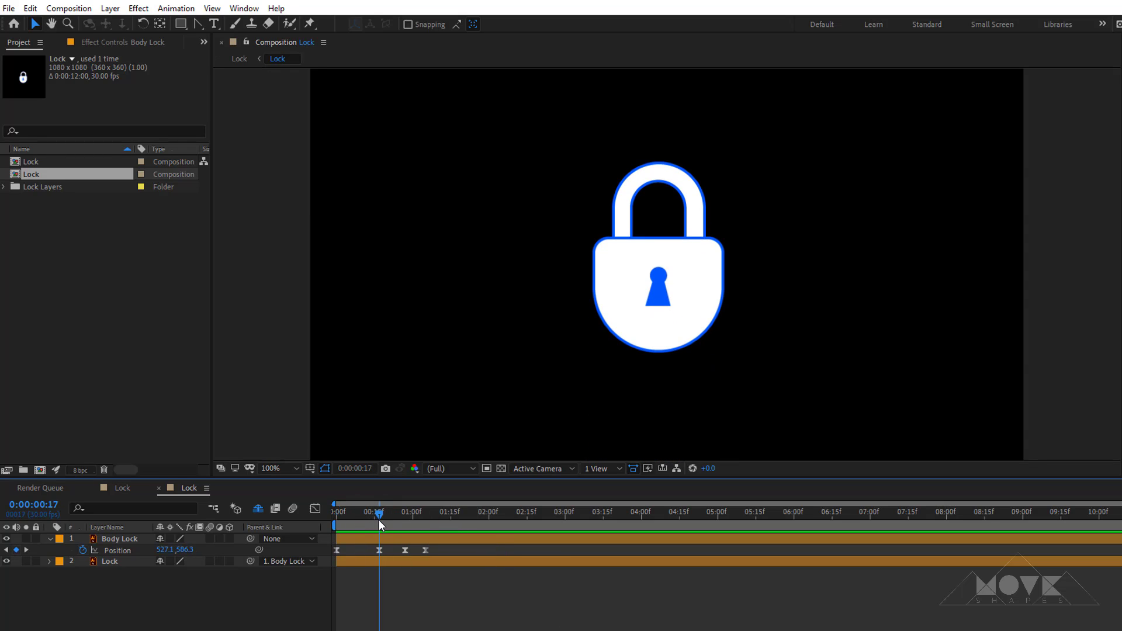
pyautogui.click(105, 561)
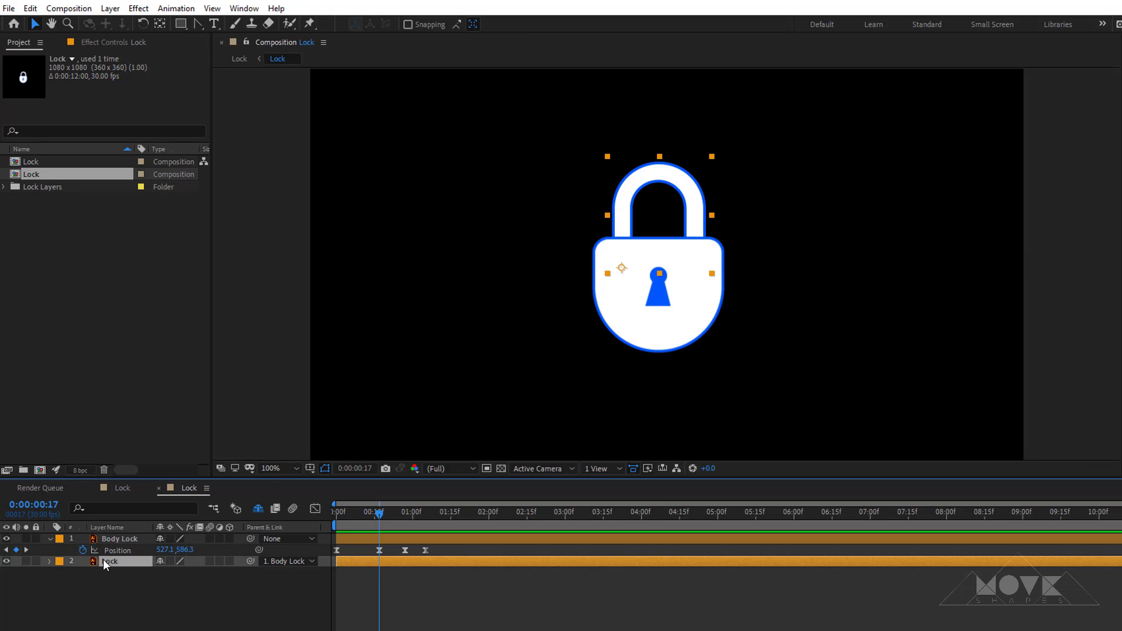
pyautogui.press('r')
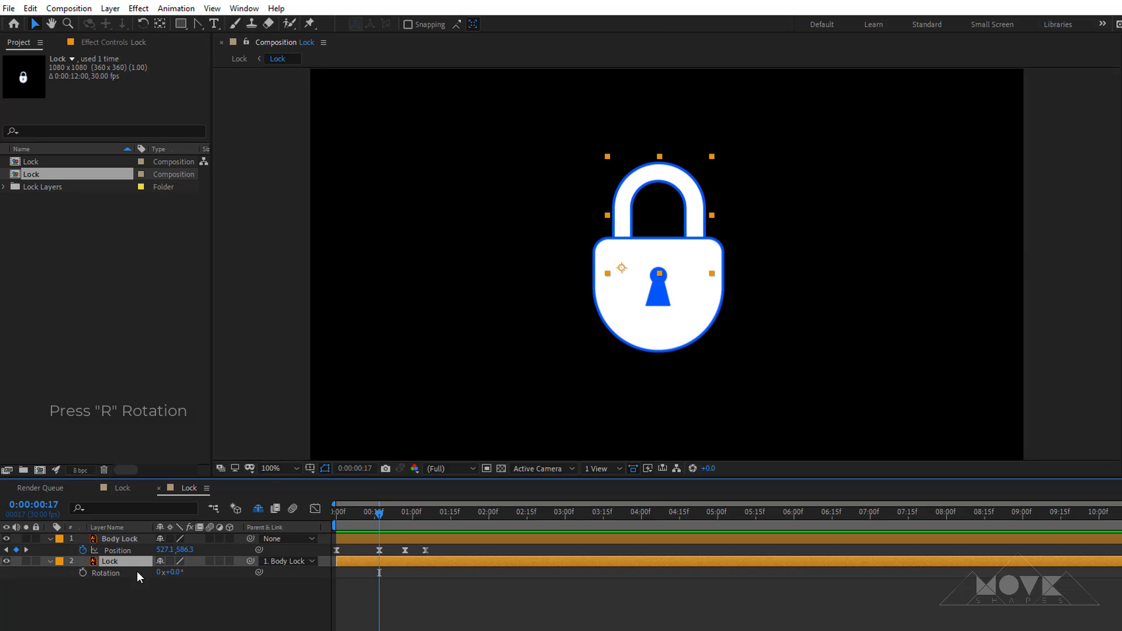
pyautogui.click(83, 573)
pyautogui.moveTo(376, 514); pyautogui.dragTo(311, 521)
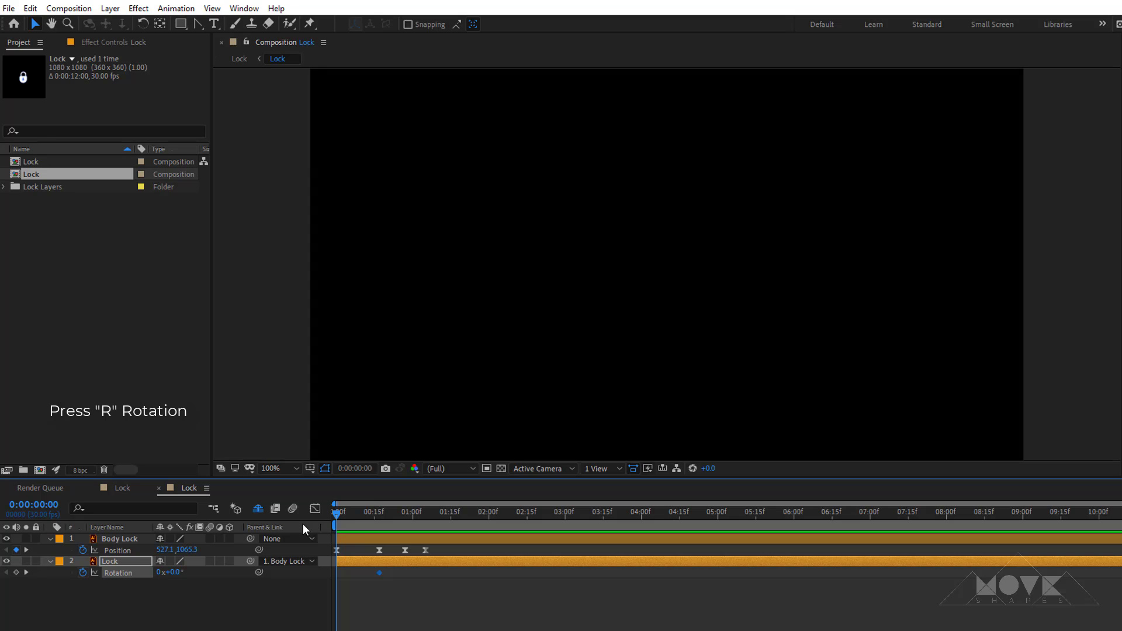
pyautogui.scroll(-2, 634, 313)
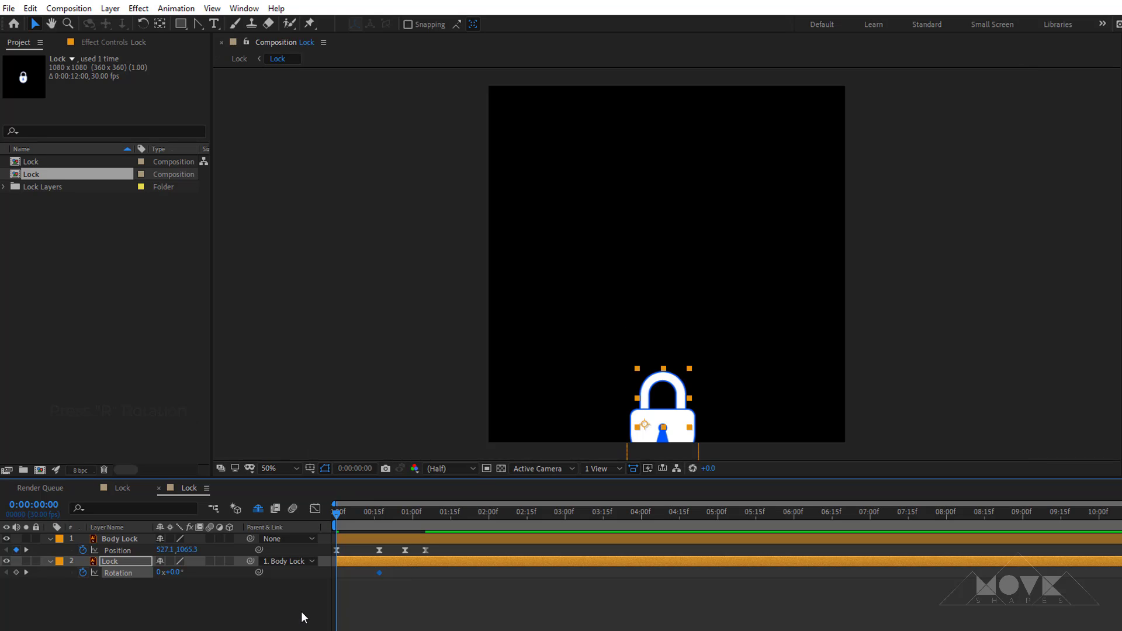
pyautogui.moveTo(173, 573); pyautogui.dragTo(206, 578)
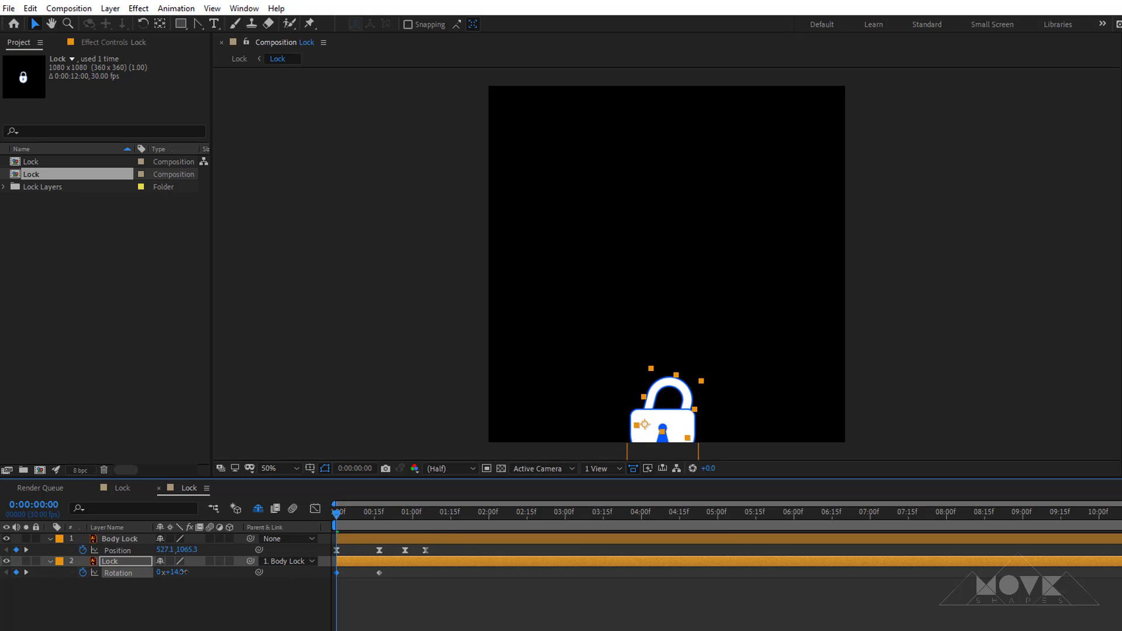
# Swing the shackle open by setting the Lock layer's Rotation at 0:00:00:17 to -37°.
pyautogui.moveTo(1015, 383); pyautogui.dragTo(1022, 304)
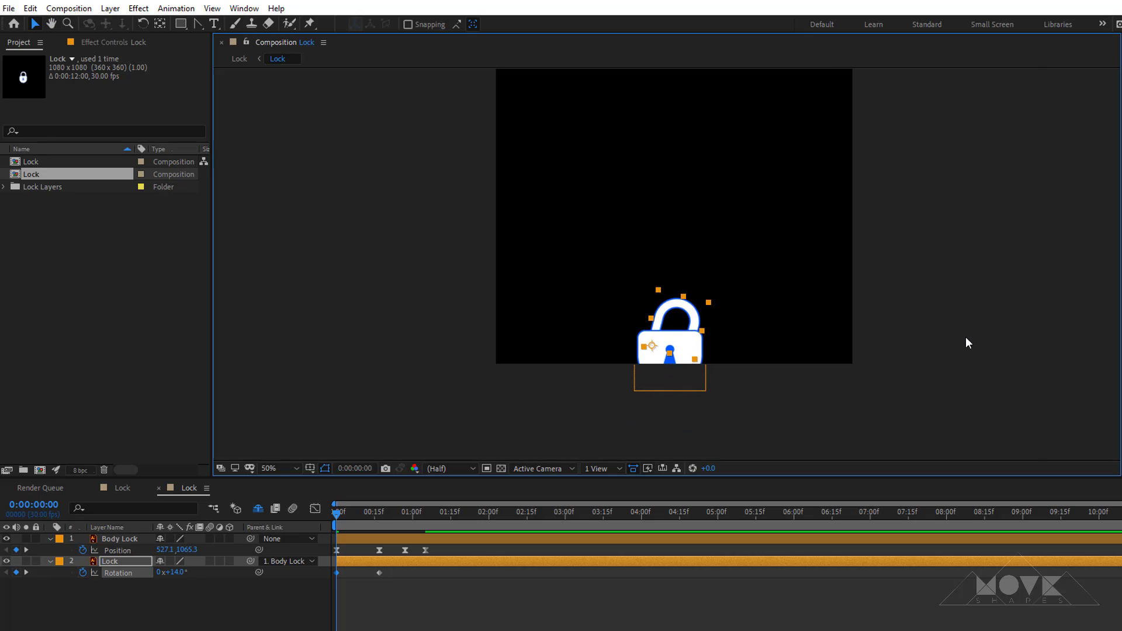
pyautogui.scroll(1, 967, 338)
pyautogui.moveTo(346, 514); pyautogui.dragTo(380, 516)
pyautogui.moveTo(859, 296); pyautogui.dragTo(909, 388)
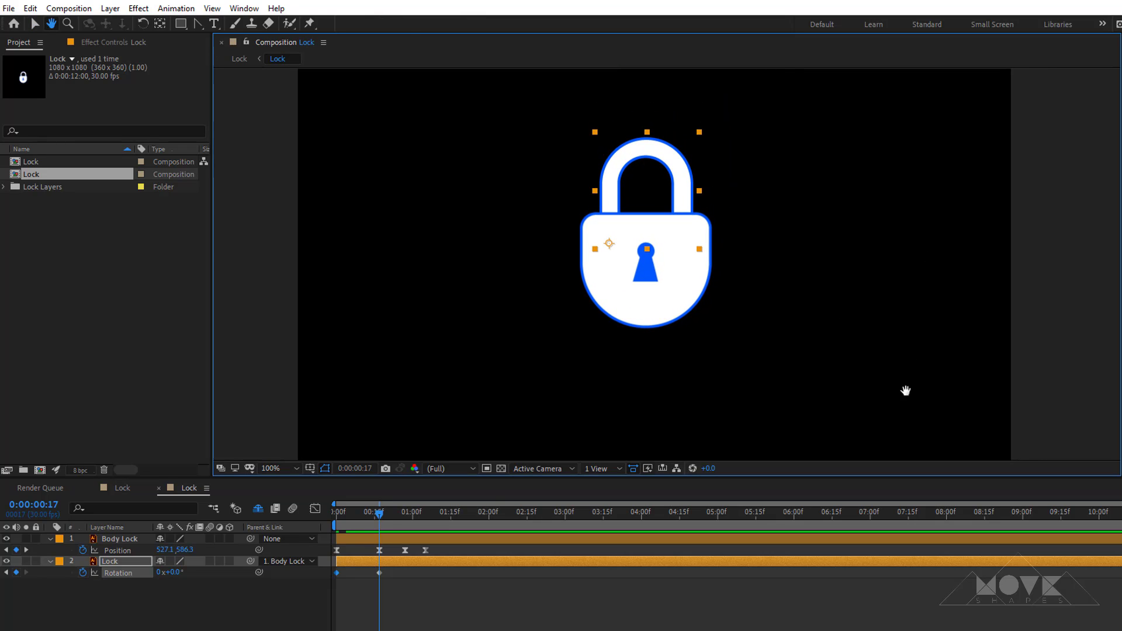
pyautogui.moveTo(173, 575); pyautogui.dragTo(152, 575)
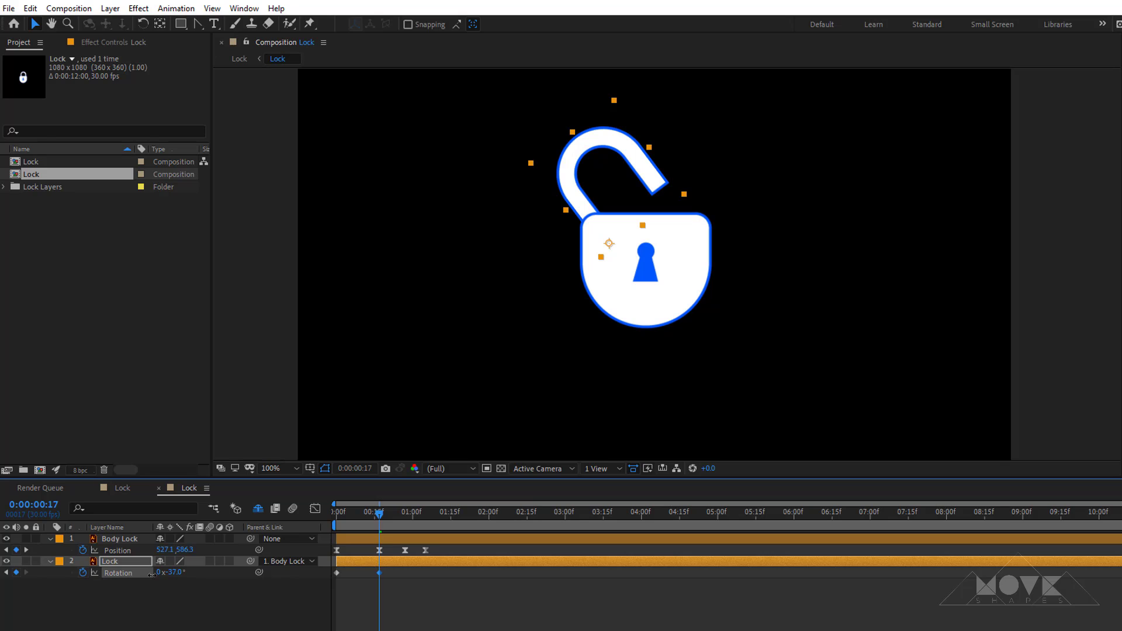
# Keyframe the Lock layer's Rotation at 2° at 0:00:00:27 and 0° at 0:00:01:05.
pyautogui.moveTo(380, 514); pyautogui.dragTo(404, 526)
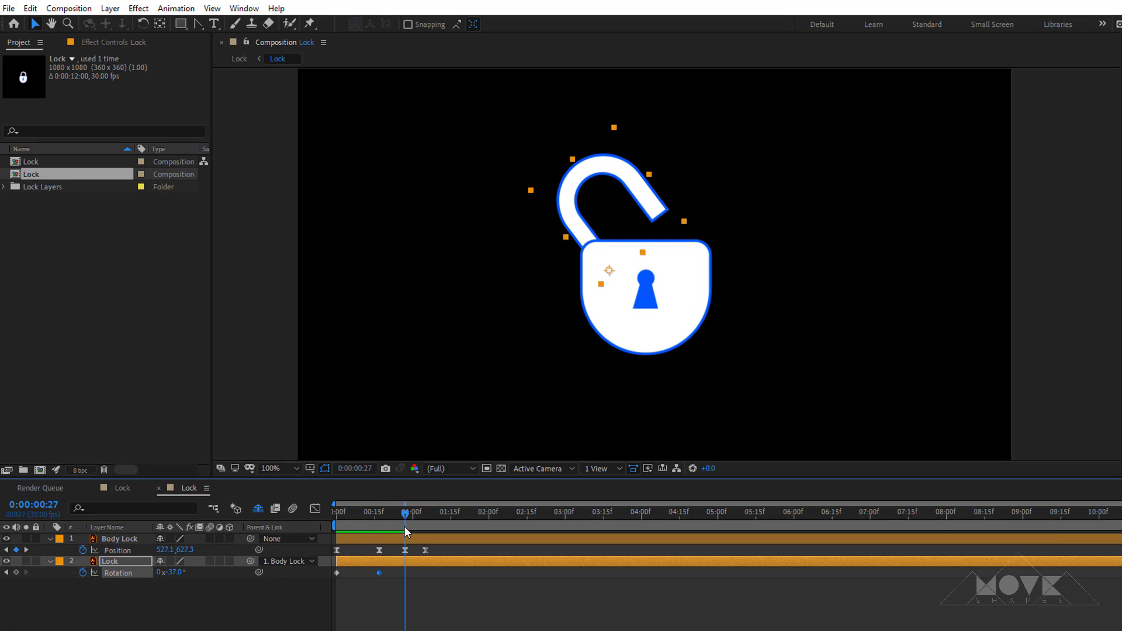
pyautogui.moveTo(176, 576); pyautogui.dragTo(201, 575)
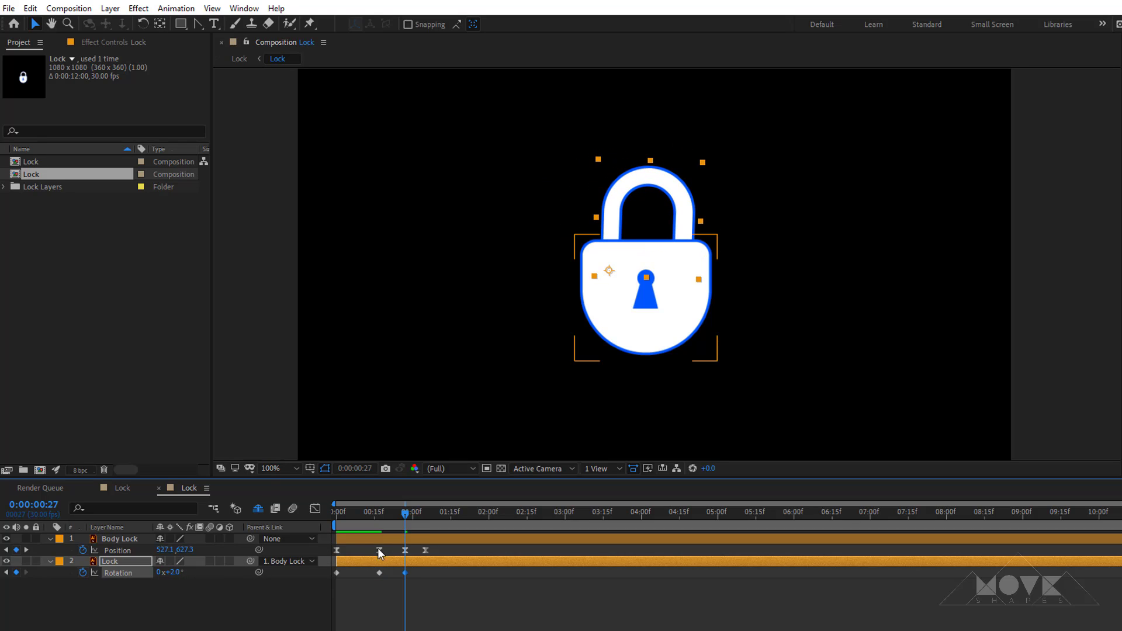
pyautogui.moveTo(405, 513); pyautogui.dragTo(425, 518)
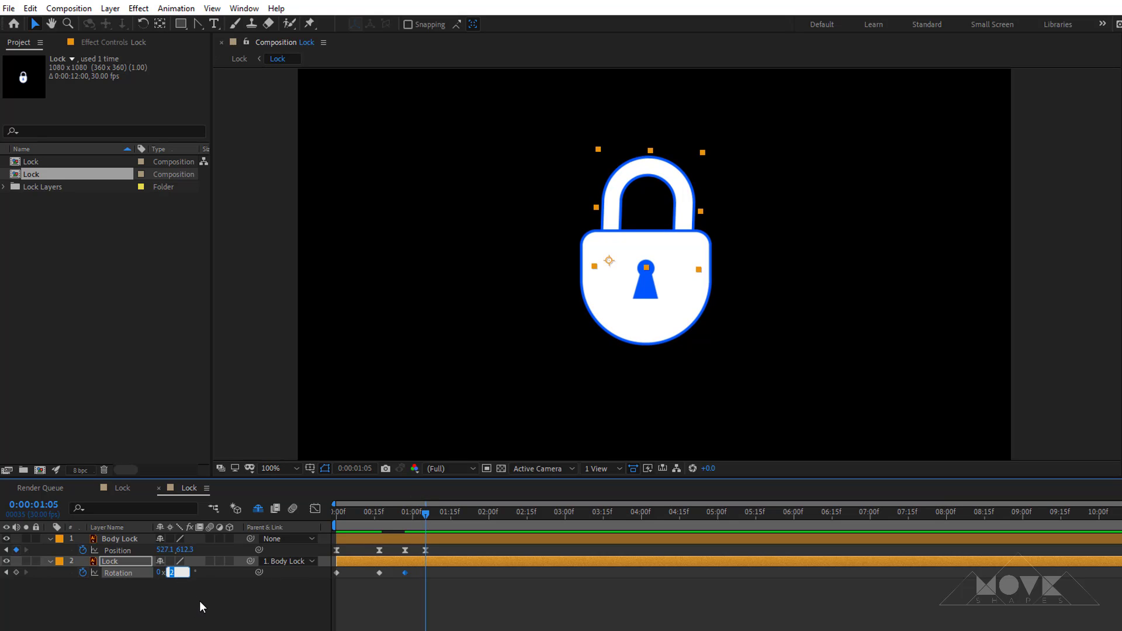
pyautogui.write('0')
pyautogui.press('Return')
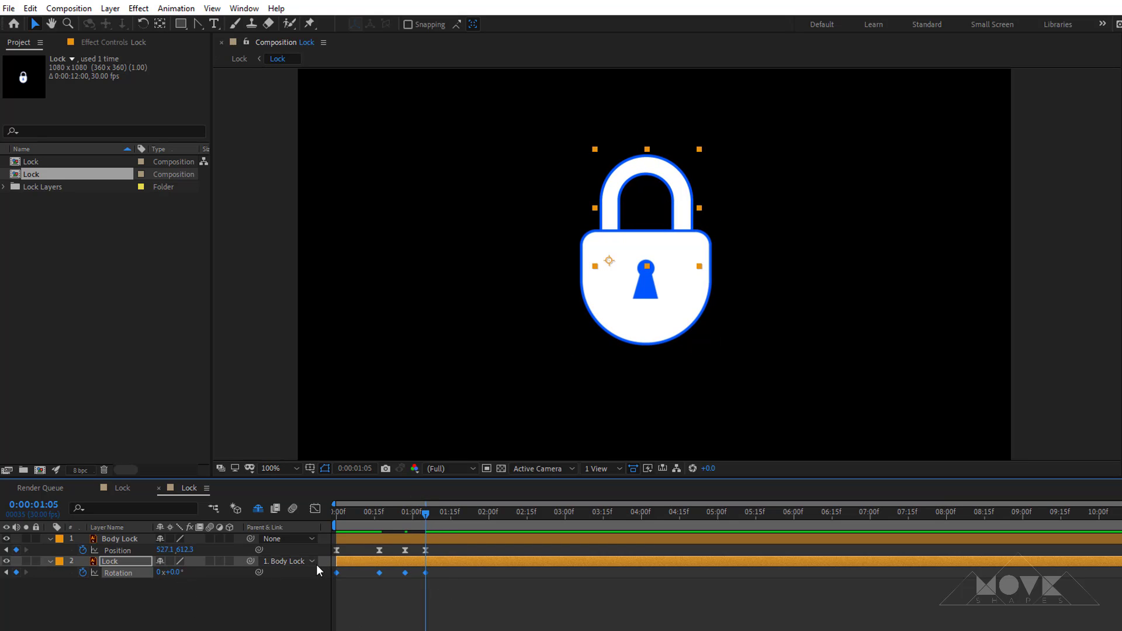
# Apply Easy Ease to the Lock layer's Rotation keyframes and preview the animation from the start.
pyautogui.rightClick(379, 573)
pyautogui.moveTo(379, 563)
pyautogui.click(601, 607)
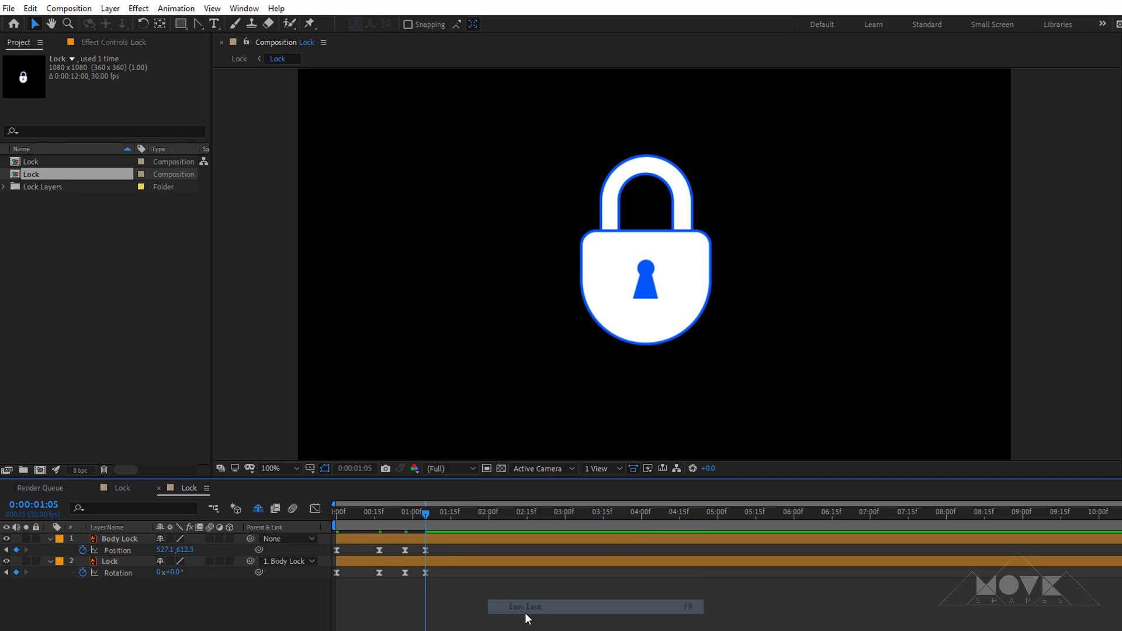
pyautogui.moveTo(377, 516); pyautogui.dragTo(336, 517)
pyautogui.press('space')
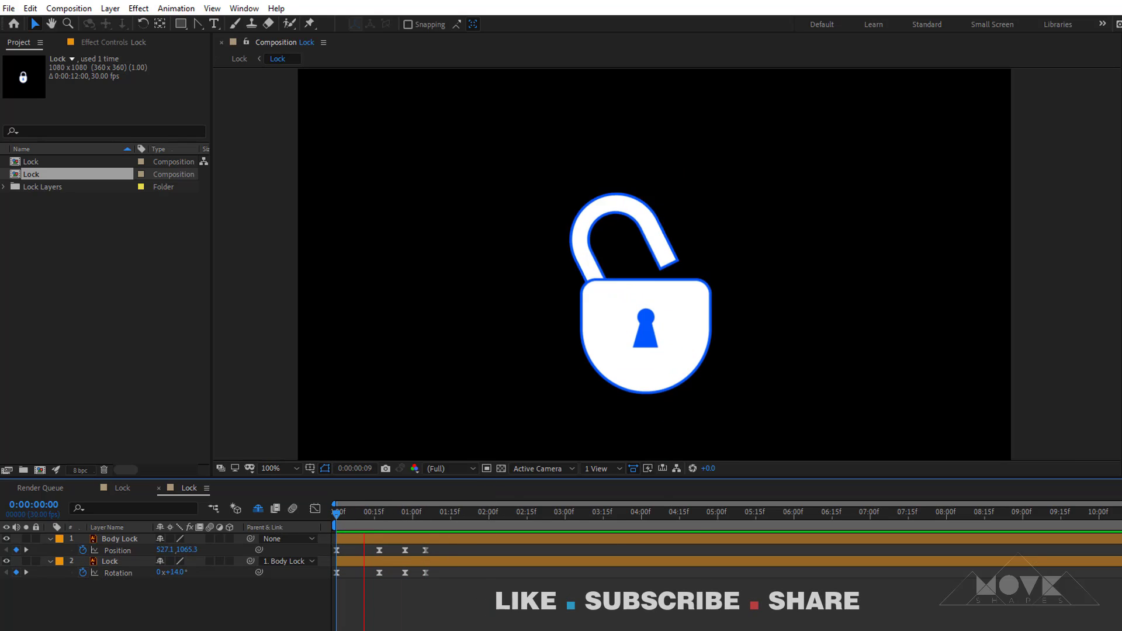
# Lower Body Lock's position slightly at 0:00:00:27 and preview the animation from the start.
pyautogui.moveTo(373, 522); pyautogui.dragTo(404, 517)
pyautogui.click(408, 514)
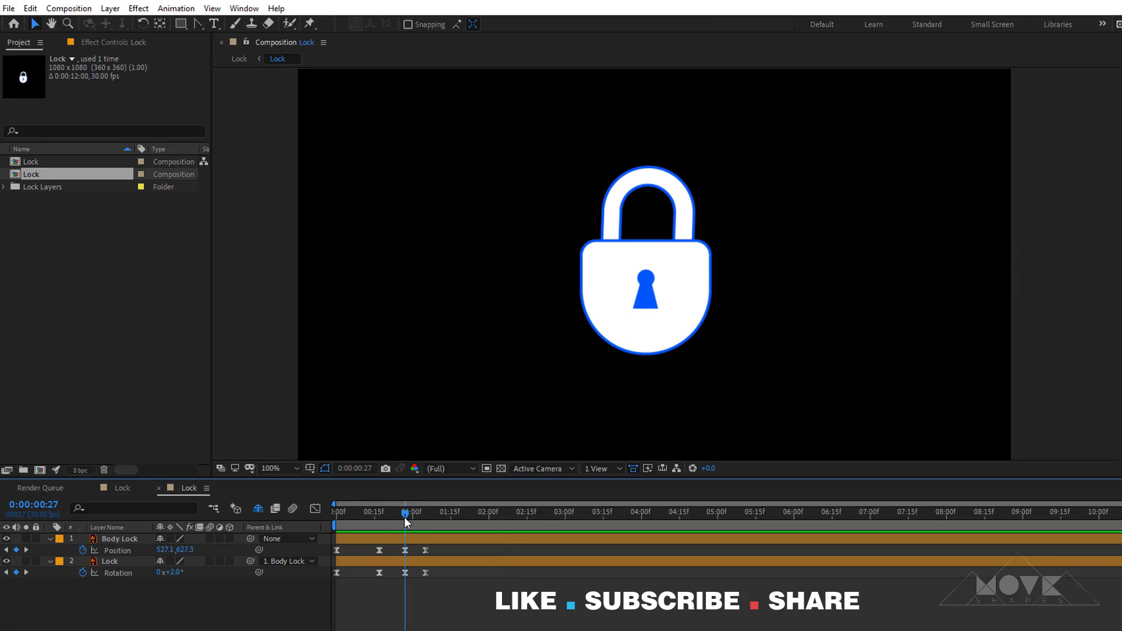
pyautogui.moveTo(187, 550); pyautogui.dragTo(198, 551)
pyautogui.click(371, 535)
pyautogui.press('Home')
pyautogui.click(390, 591)
pyautogui.press('space')
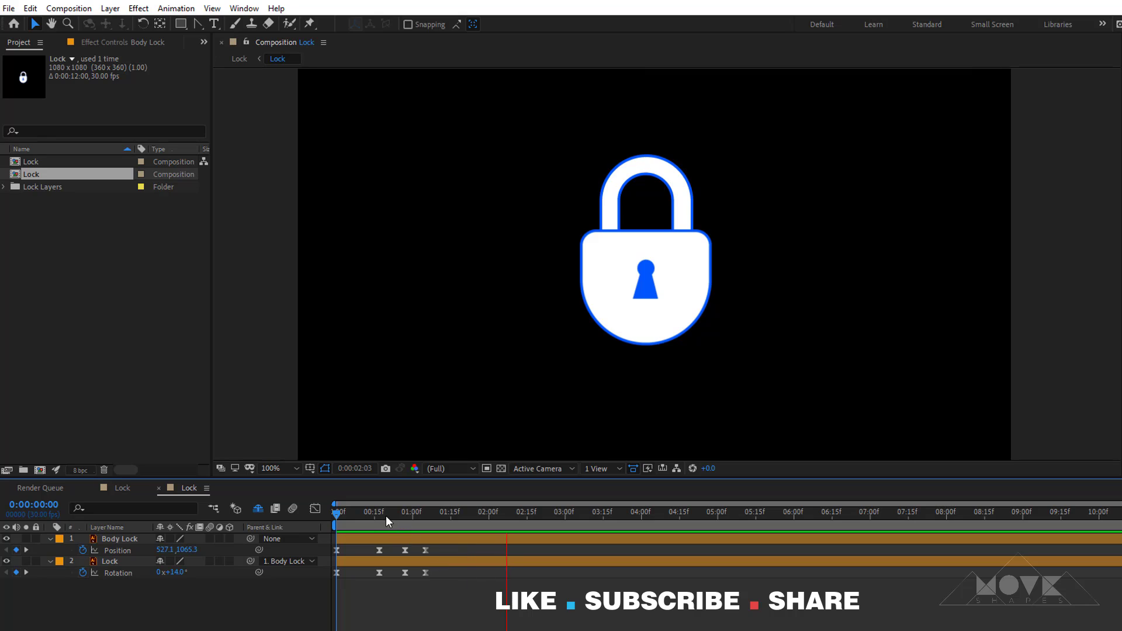
# Add Body Lock Position and Lock Rotation keyframes at 0:00:01:12, and set Body Lock's Position at 0:00:01:05 to 527.1, 601.3.
pyautogui.moveTo(386, 515); pyautogui.dragTo(442, 528)
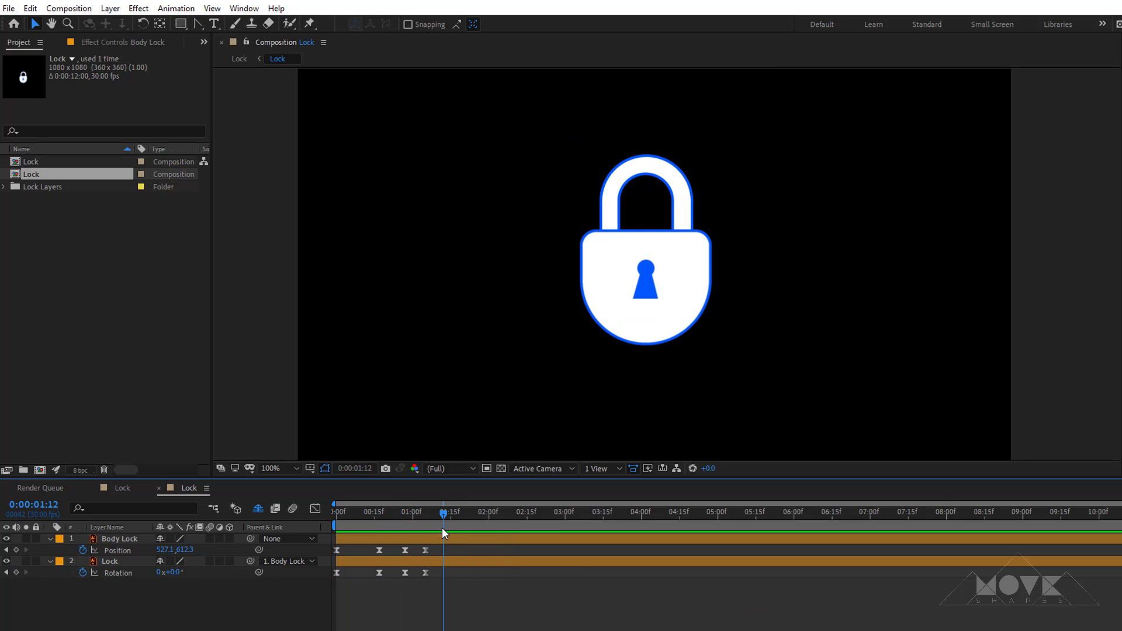
pyautogui.moveTo(16, 550); pyautogui.dragTo(21, 601)
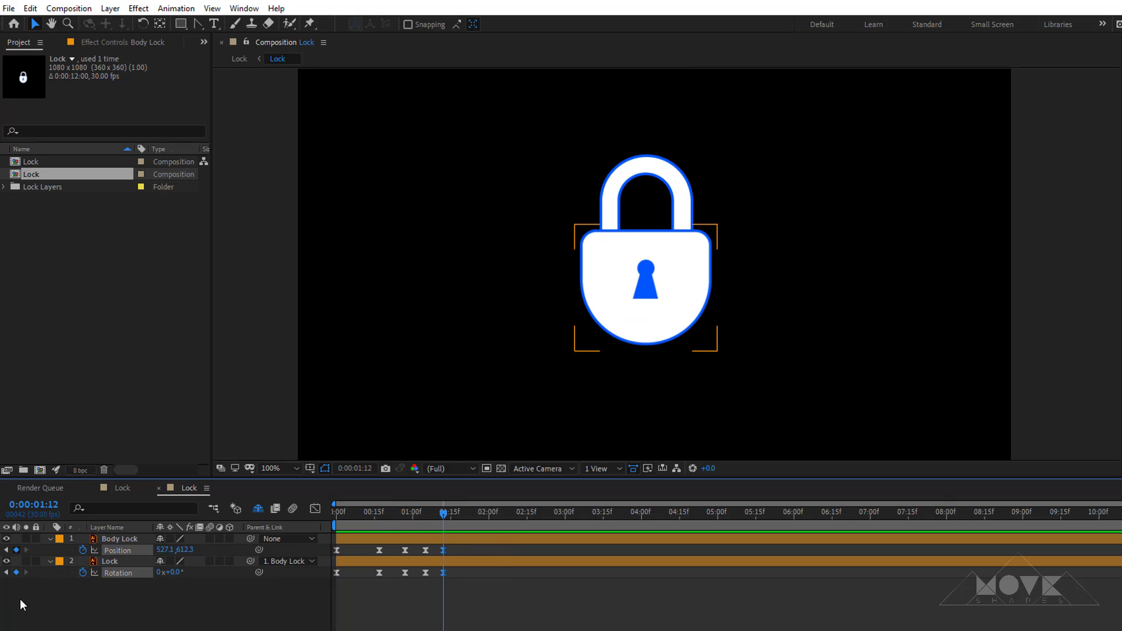
pyautogui.click(28, 604)
pyautogui.moveTo(435, 521); pyautogui.dragTo(424, 521)
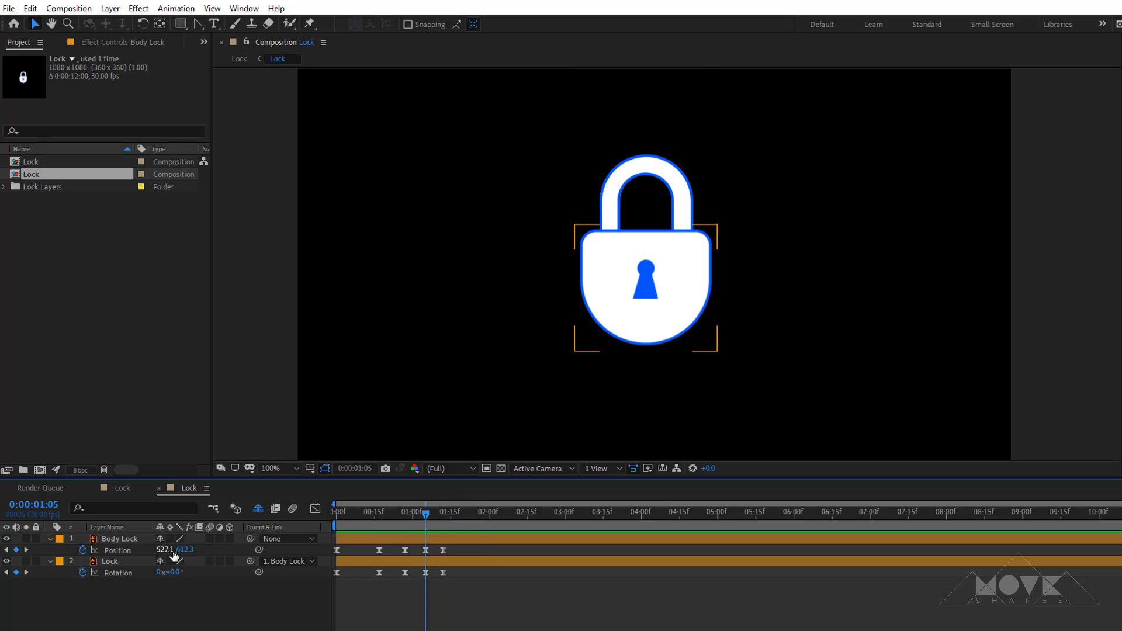
pyautogui.moveTo(183, 550); pyautogui.dragTo(168, 551)
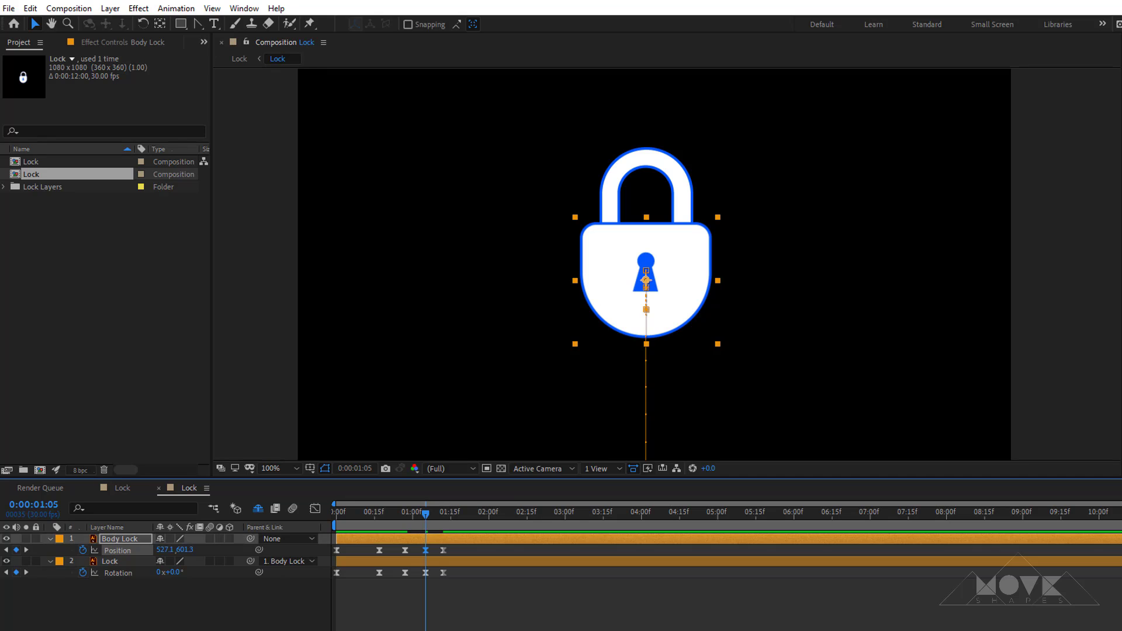
# Retime the last three keyframe pairs of Body Lock and Lock to 0:00:00:28, 0:00:01:07 and 0:00:01:17, and preview the animation.
pyautogui.click(436, 552)
pyautogui.press('space')
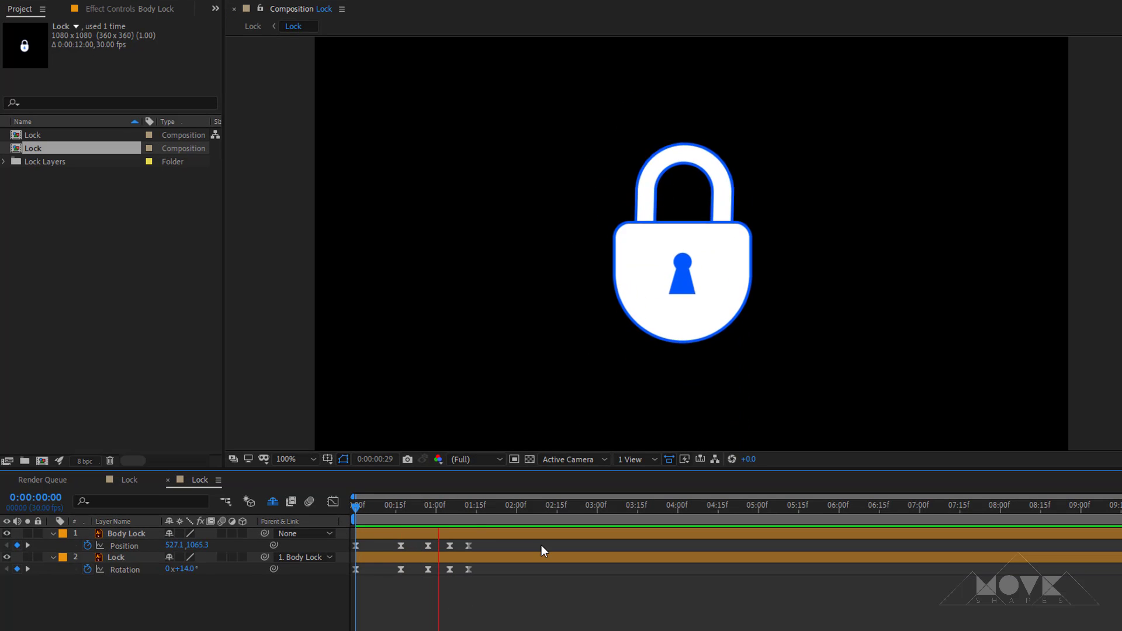
pyautogui.click(447, 507)
pyautogui.moveTo(482, 578); pyautogui.dragTo(452, 543)
pyautogui.moveTo(492, 592); pyautogui.dragTo(336, 516)
pyautogui.click(437, 584)
pyautogui.press('space')
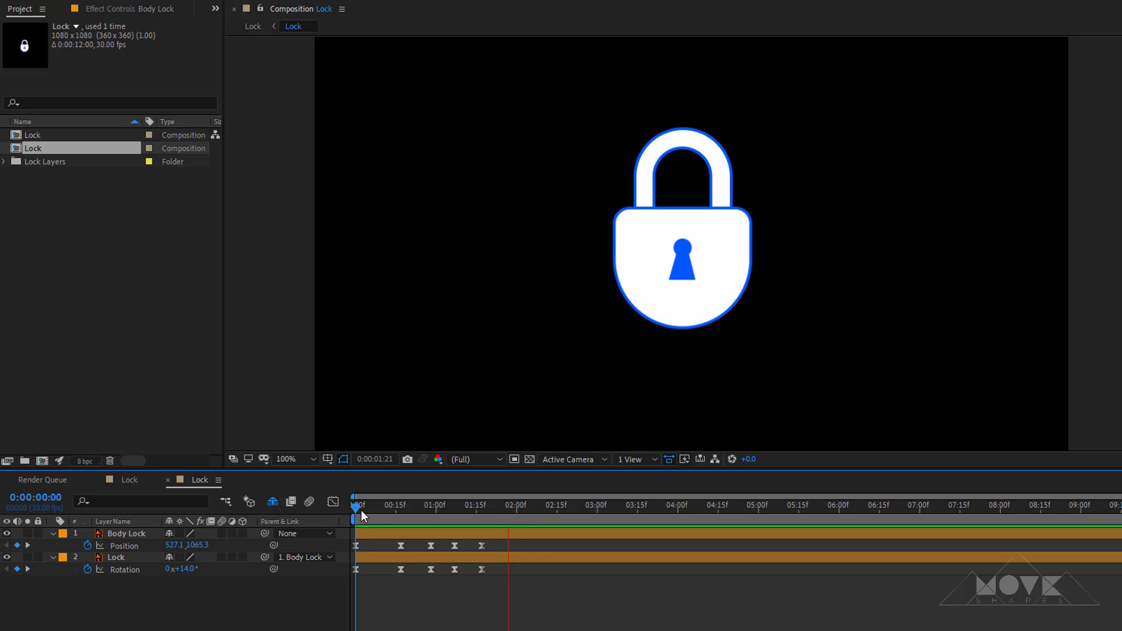
# Add Position keyframes to the Lock layer at 0:00:00:17 and 0:00:00:00, showing only its keyframed properties.
pyautogui.moveTo(360, 510); pyautogui.dragTo(401, 518)
pyautogui.click(396, 556)
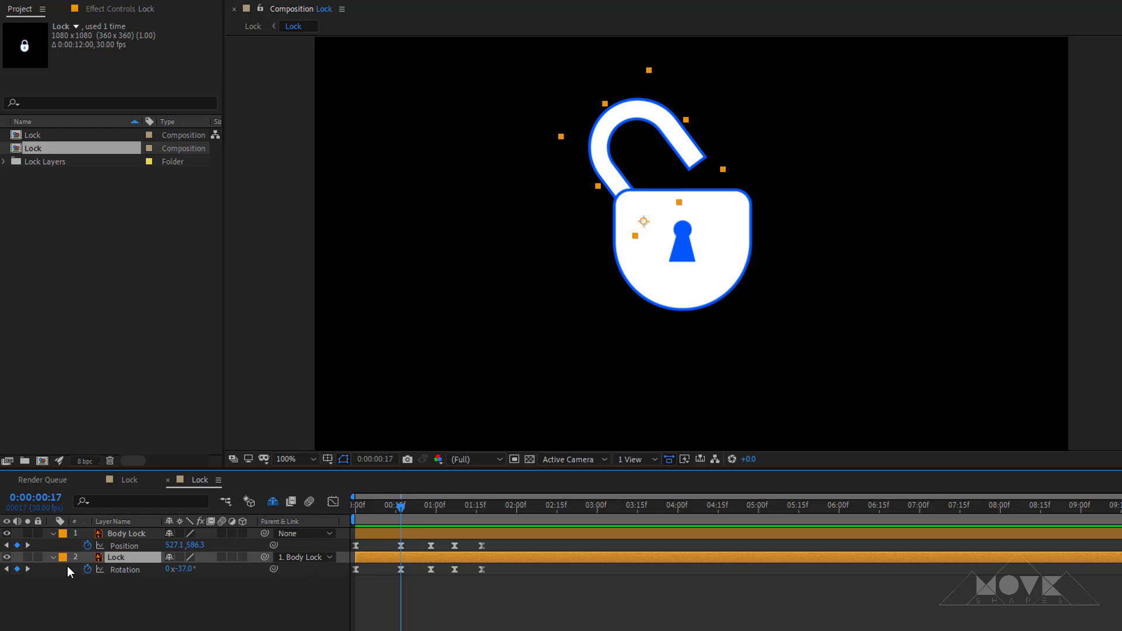
pyautogui.click(53, 558)
pyautogui.click(52, 558)
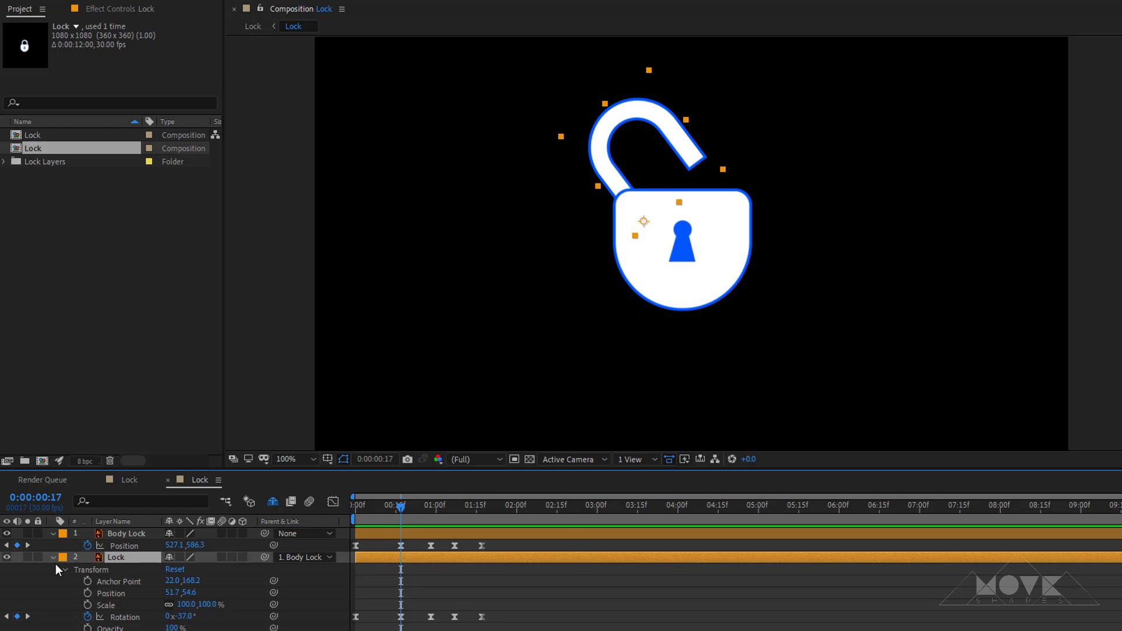
pyautogui.click(88, 593)
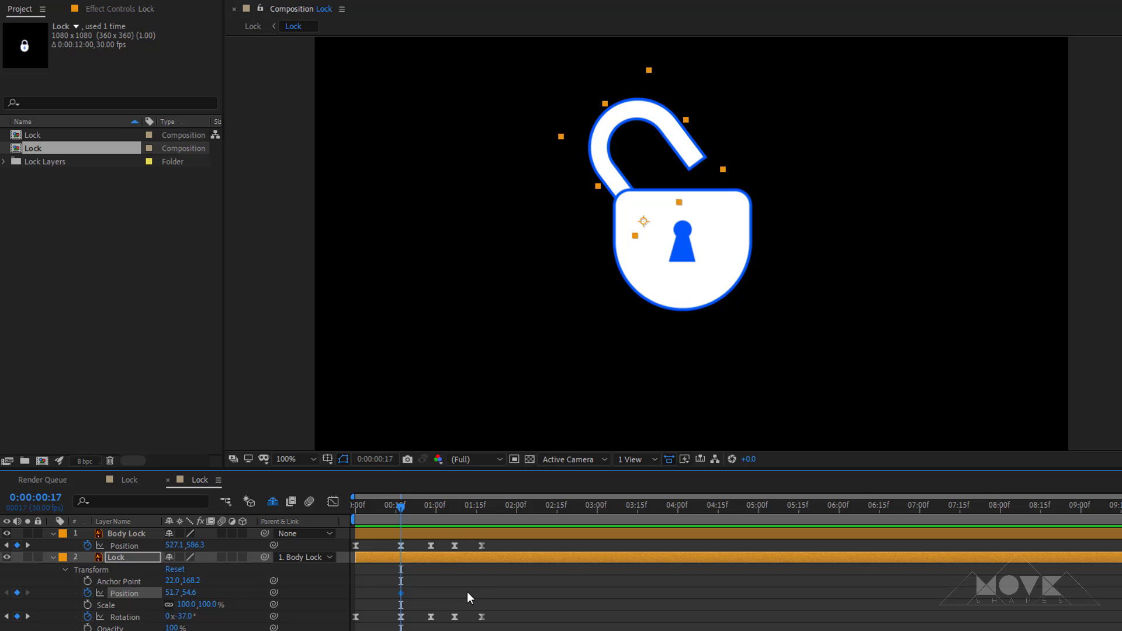
pyautogui.press('u')
pyautogui.moveTo(403, 511); pyautogui.dragTo(337, 523)
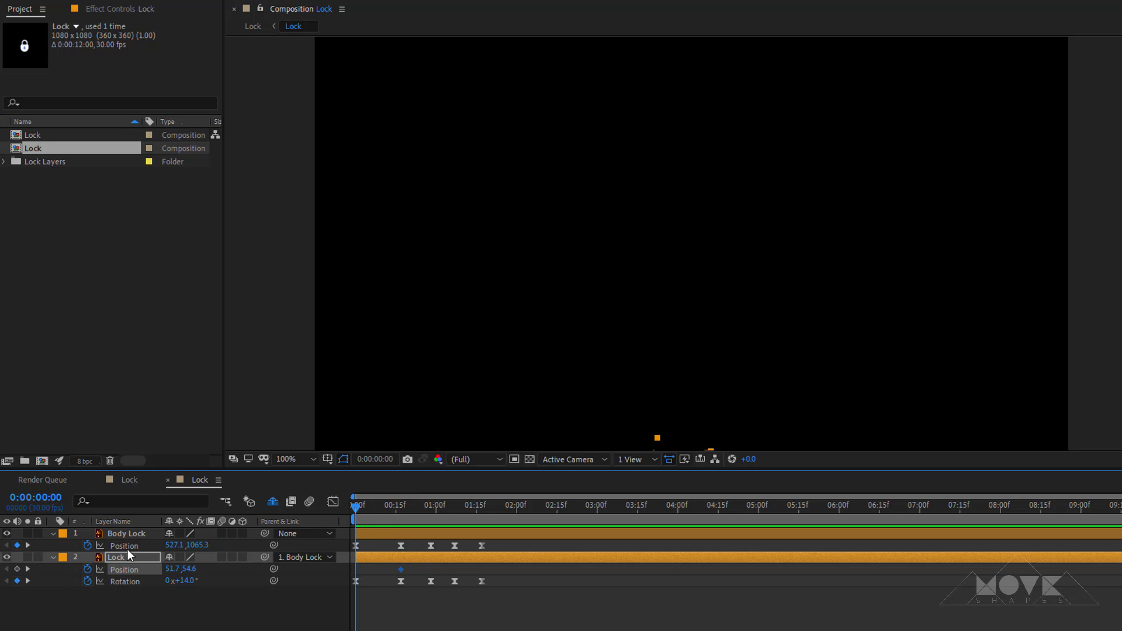
pyautogui.click(17, 568)
# Set the Lock layer's Position to 51.7, 24.6 at 0:00:00:17 and 51.7, 48.6 at 0:00:00:28.
pyautogui.moveTo(391, 514); pyautogui.dragTo(402, 512)
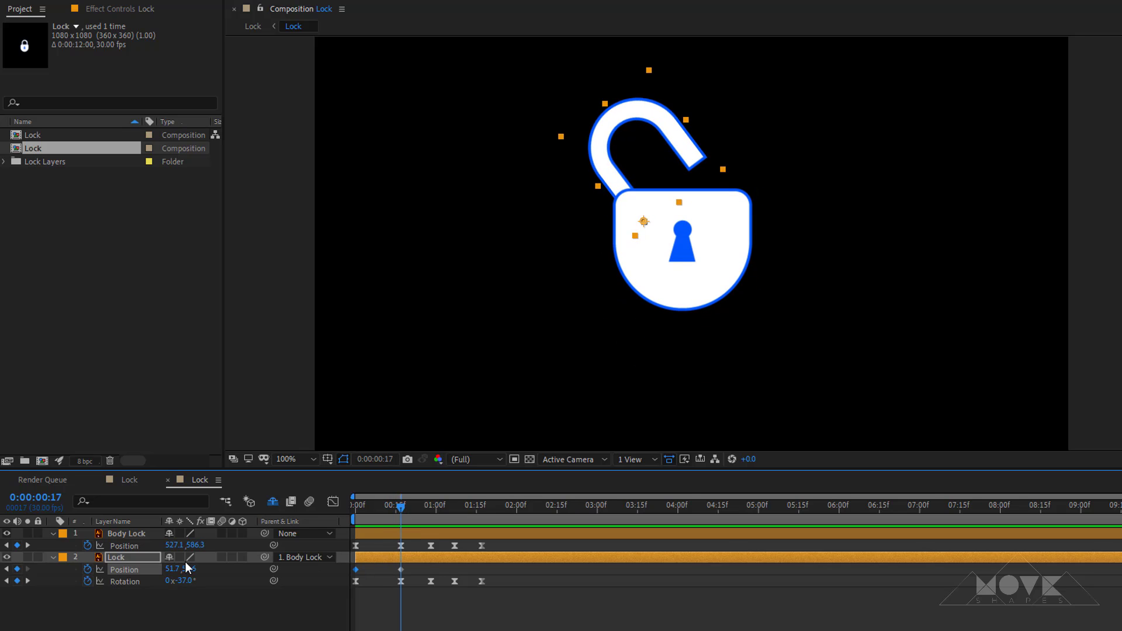
pyautogui.moveTo(189, 572); pyautogui.dragTo(160, 578)
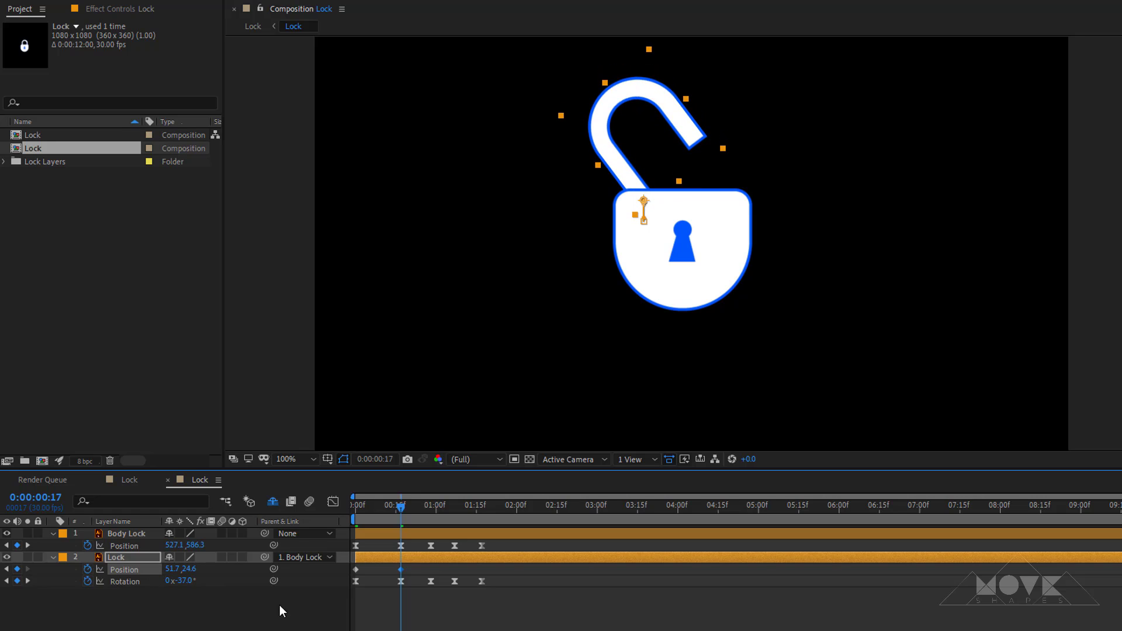
pyautogui.moveTo(395, 505); pyautogui.dragTo(431, 528)
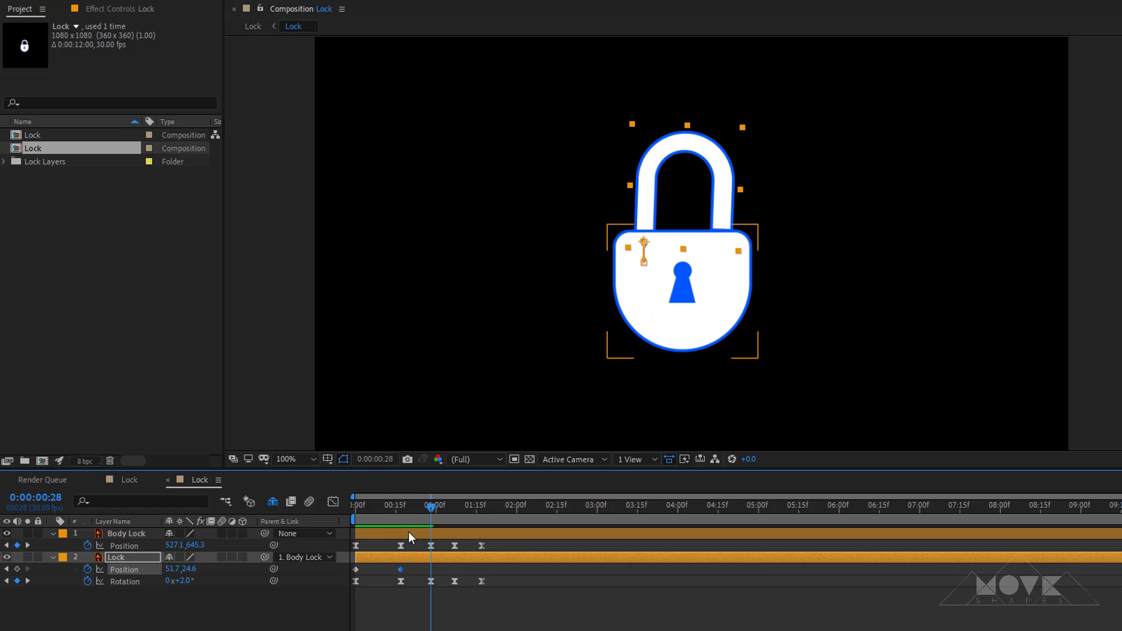
pyautogui.moveTo(195, 570); pyautogui.dragTo(203, 570)
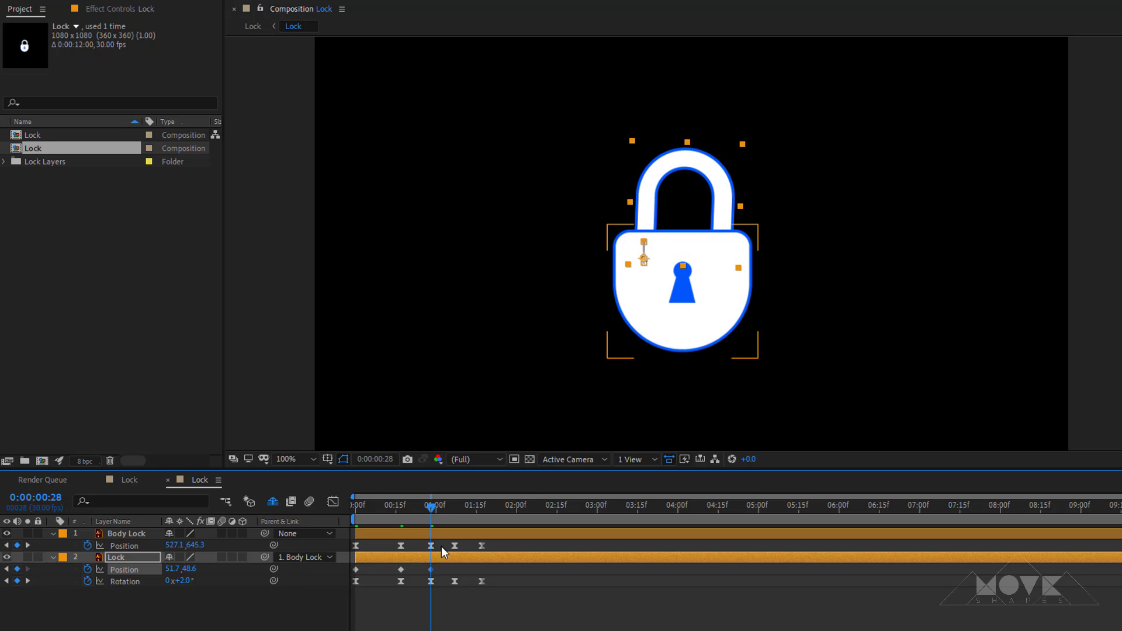
# Keyframe the Lock layer's Position at 51.7, 42.6 at 0:00:01:07 and 51.7, 47.6 at 0:00:01:17.
pyautogui.moveTo(431, 507); pyautogui.dragTo(453, 516)
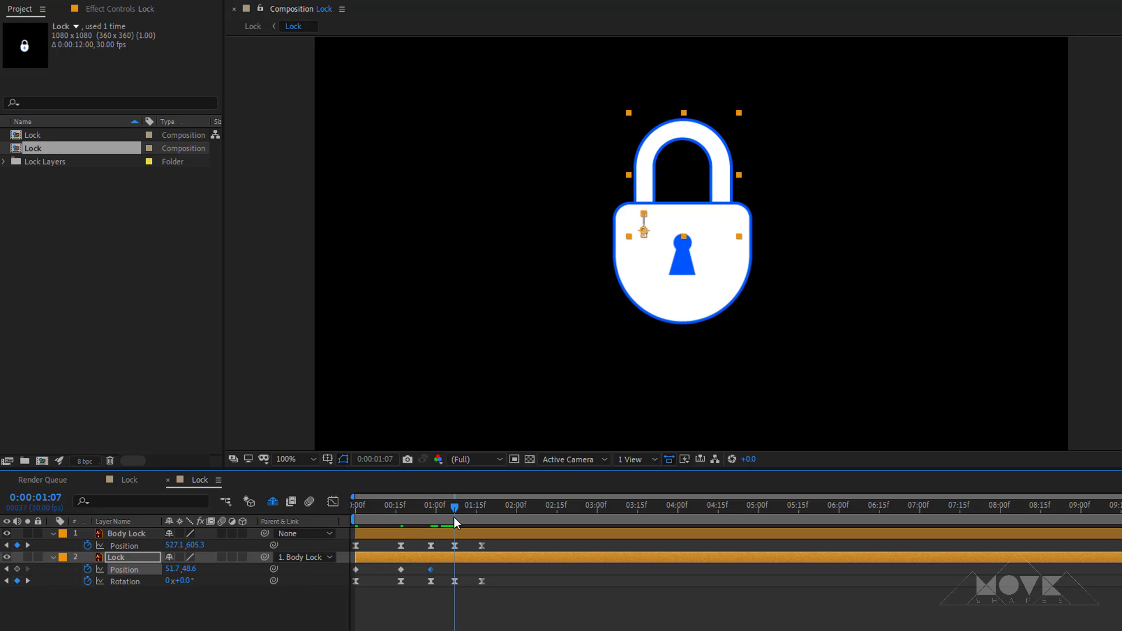
pyautogui.moveTo(193, 573); pyautogui.dragTo(190, 573)
pyautogui.moveTo(451, 508); pyautogui.dragTo(481, 510)
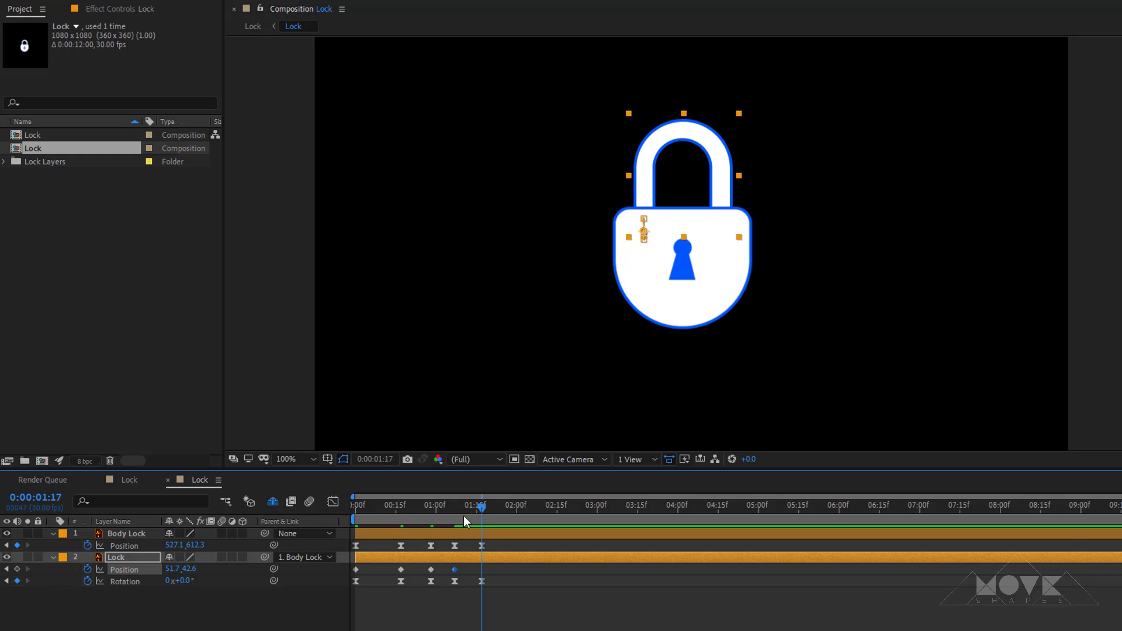
pyautogui.click(186, 570)
pyautogui.press('Up')
pyautogui.press('Up')
pyautogui.press('Up')
pyautogui.press('Up')
pyautogui.press('Up')
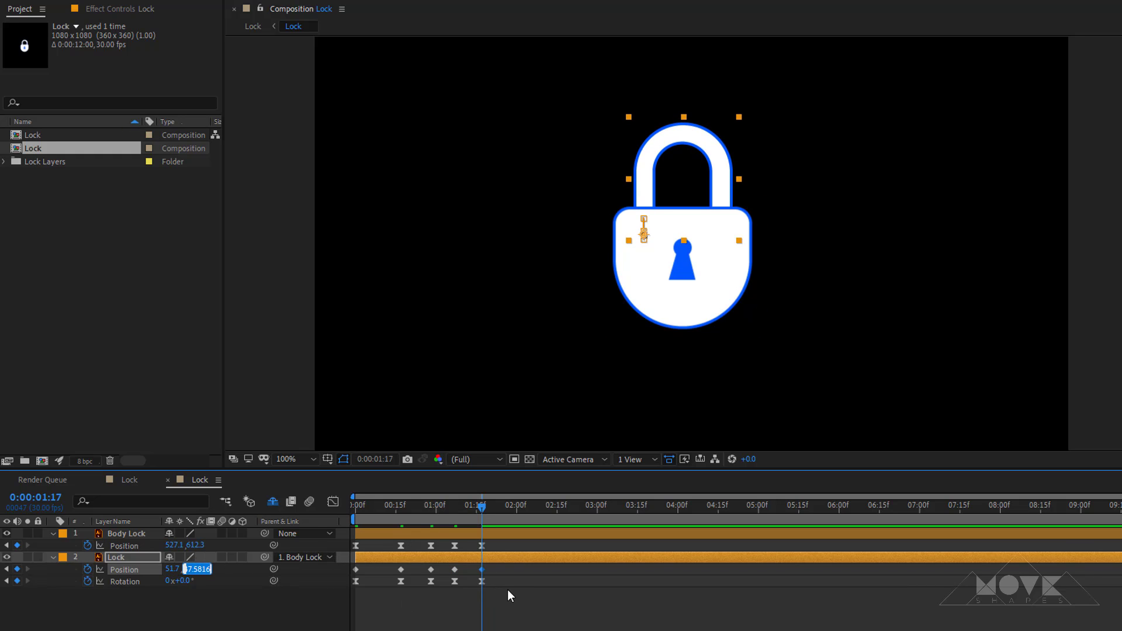
# Apply Easy Ease to all of the Lock layer's Position keyframes and preview the animation from the start.
pyautogui.moveTo(503, 568); pyautogui.dragTo(349, 569)
pyautogui.rightClick(357, 569)
pyautogui.moveTo(392, 562)
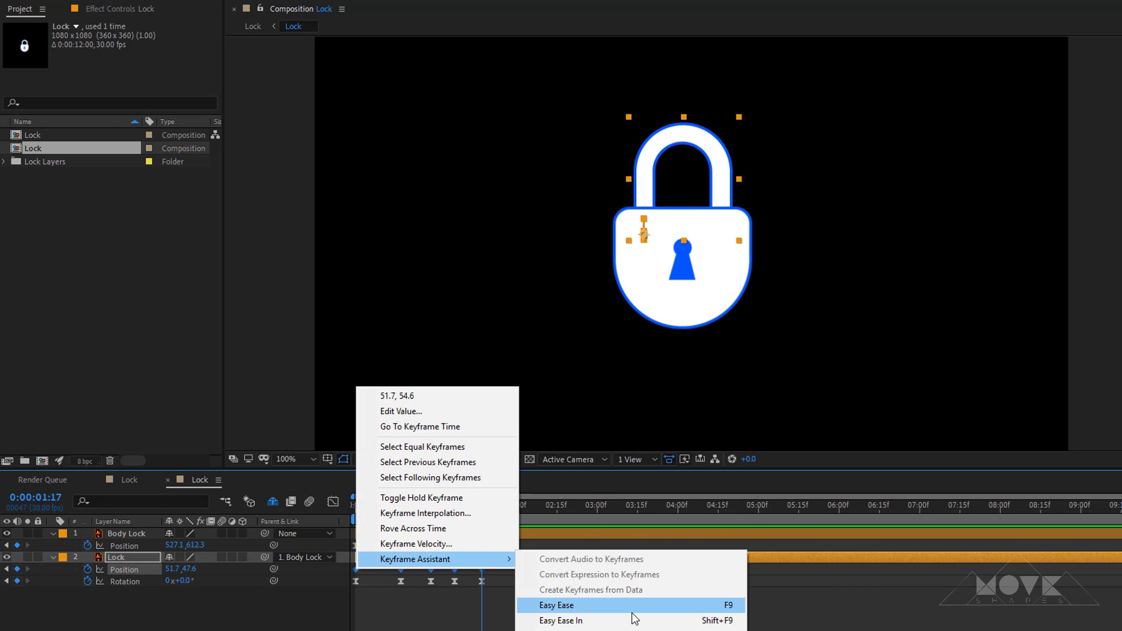
pyautogui.click(633, 619)
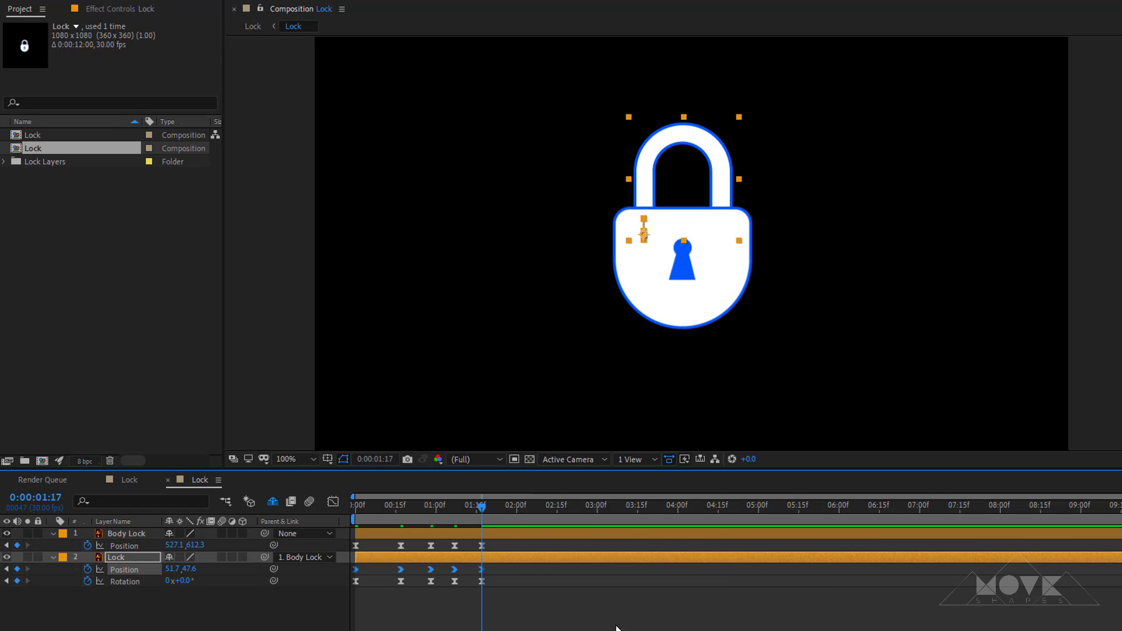
pyautogui.rightClick(481, 568)
pyautogui.moveTo(525, 558)
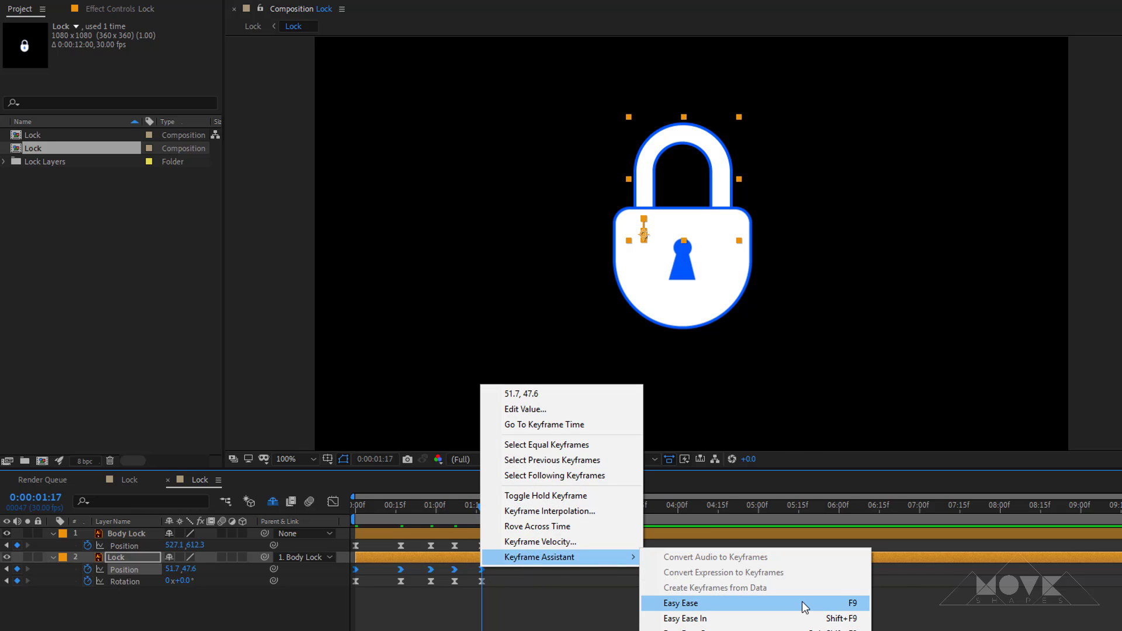
pyautogui.click(805, 608)
pyautogui.click(602, 622)
pyautogui.moveTo(470, 510); pyautogui.dragTo(324, 526)
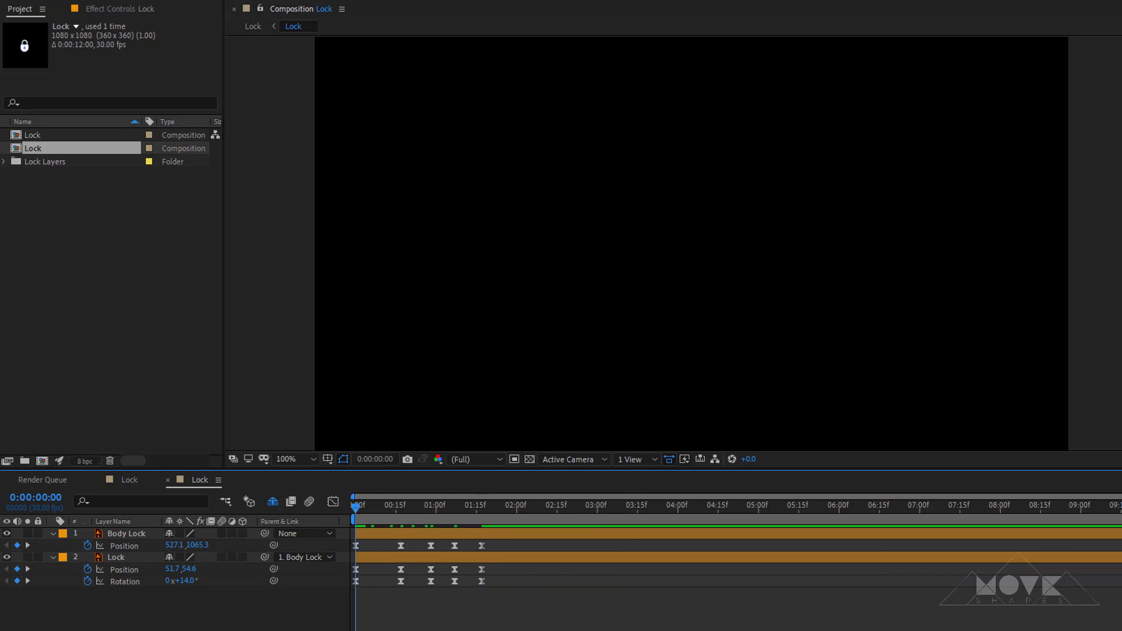
pyautogui.press('space')
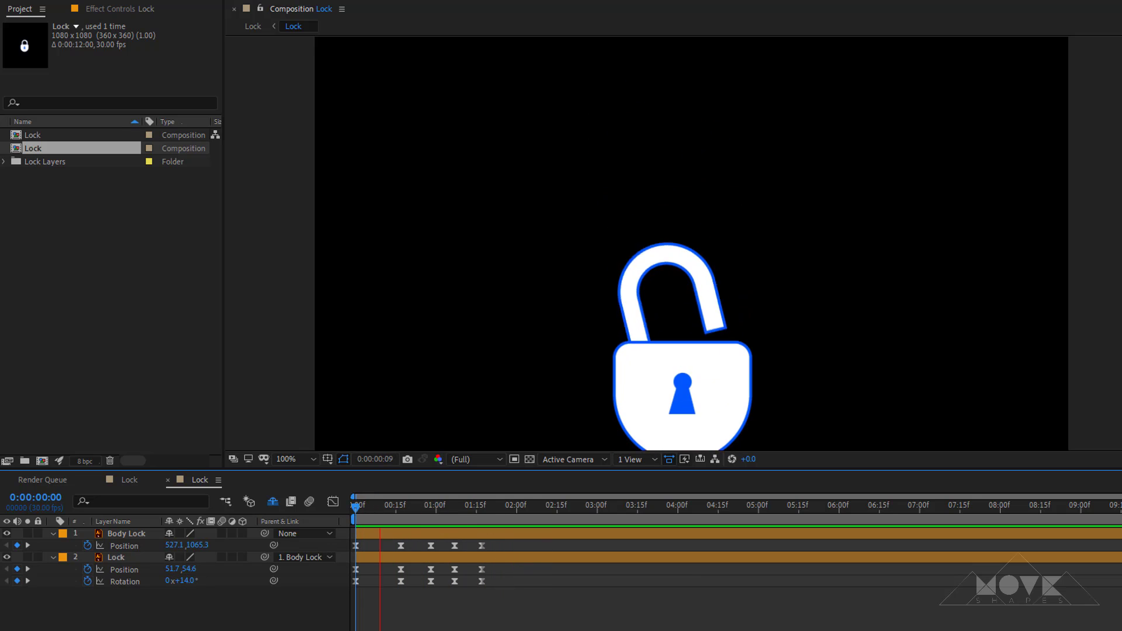
# Shift all Body Lock and Lock keyframes after the first ones about five frames later and preview the animation.
pyautogui.click(391, 516)
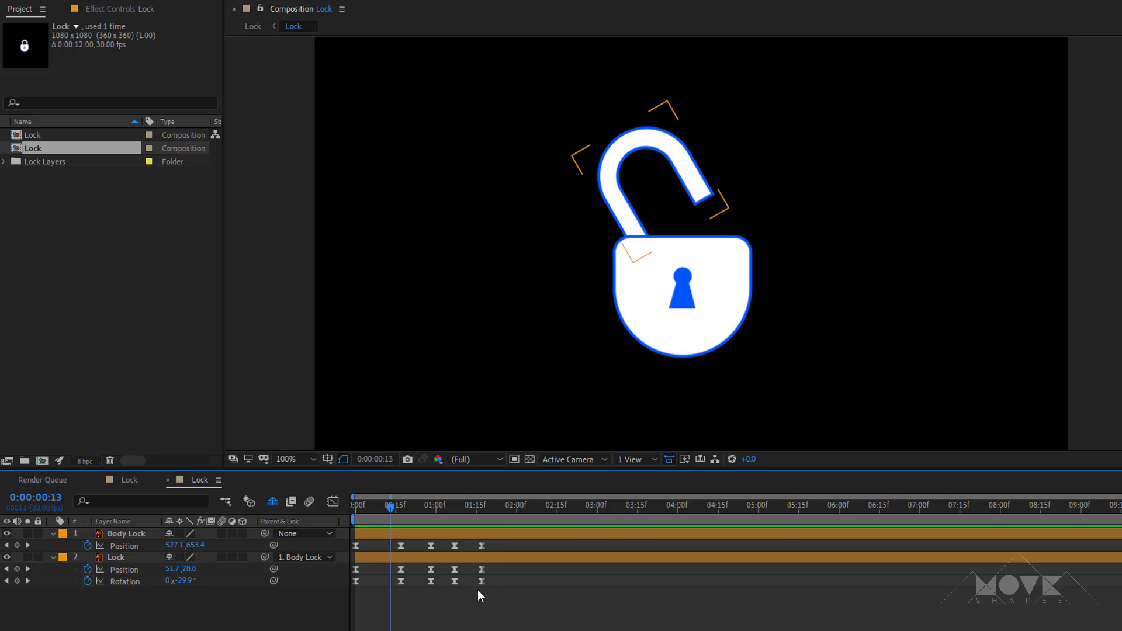
pyautogui.moveTo(493, 599); pyautogui.dragTo(351, 514)
pyautogui.click(407, 605)
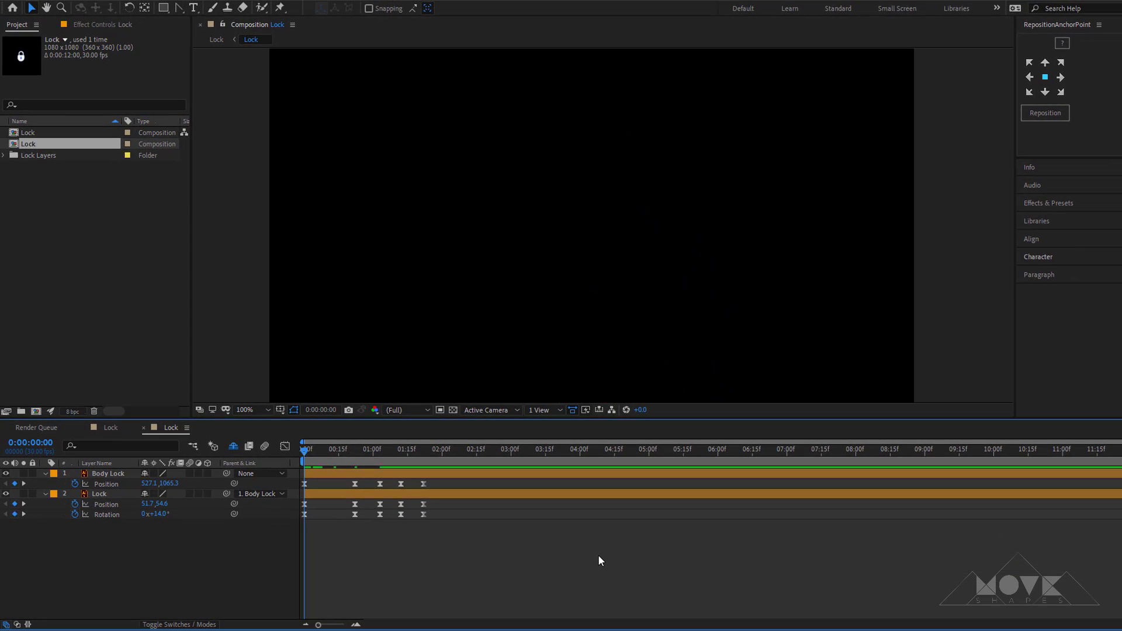
pyautogui.press('space')
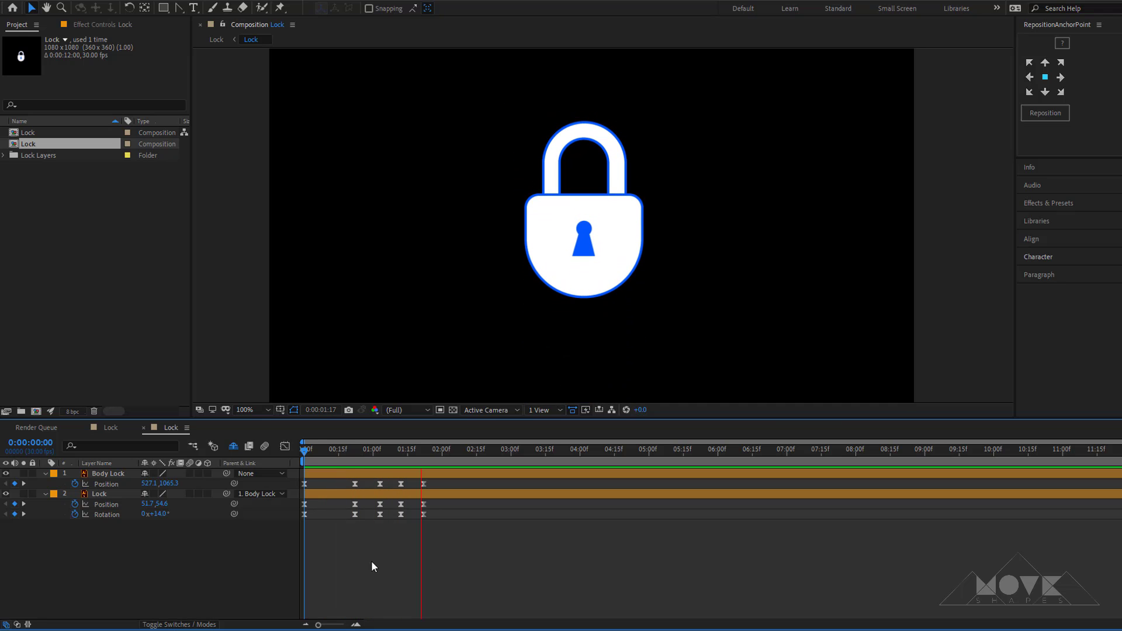
pyautogui.press('space')
# Lengthen the easing handles between the first two keyframes of all three properties in the speed graph, and preview the animation.
pyautogui.moveTo(359, 520); pyautogui.dragTo(289, 474)
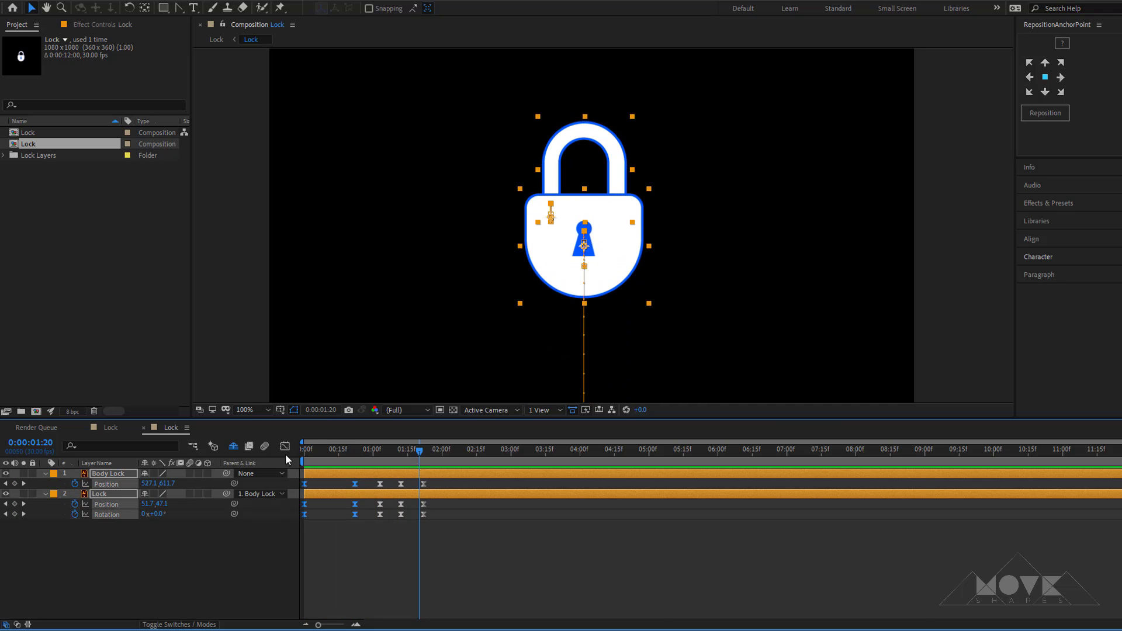
pyautogui.click(285, 447)
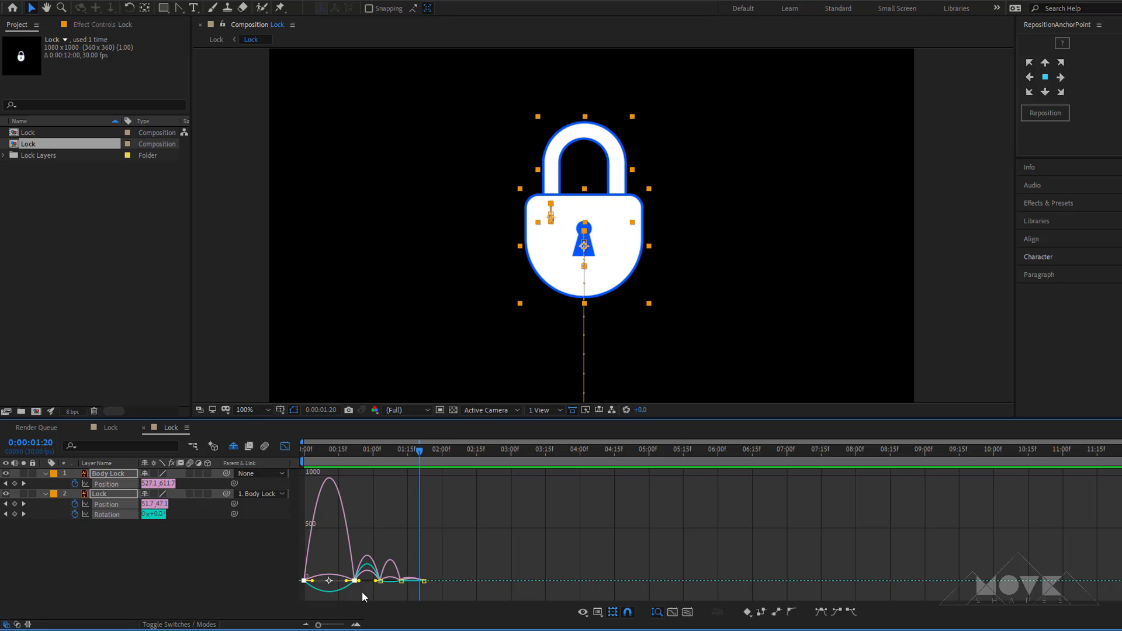
pyautogui.moveTo(363, 593)
pyautogui.mouseDown()
pyautogui.moveTo(345, 571)
pyautogui.moveTo(293, 595)
pyautogui.moveTo(329, 582)
pyautogui.moveTo(406, 589)
pyautogui.moveTo(374, 581)
pyautogui.mouseUp()
pyautogui.click(332, 625)
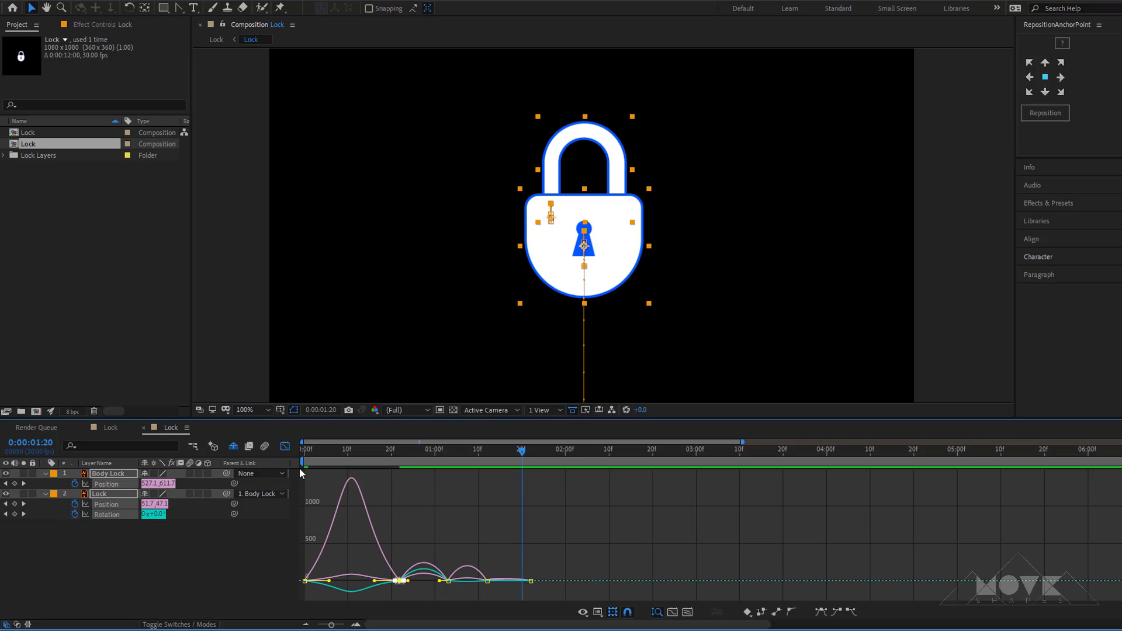
pyautogui.click(285, 447)
pyautogui.click(380, 546)
pyautogui.press('space')
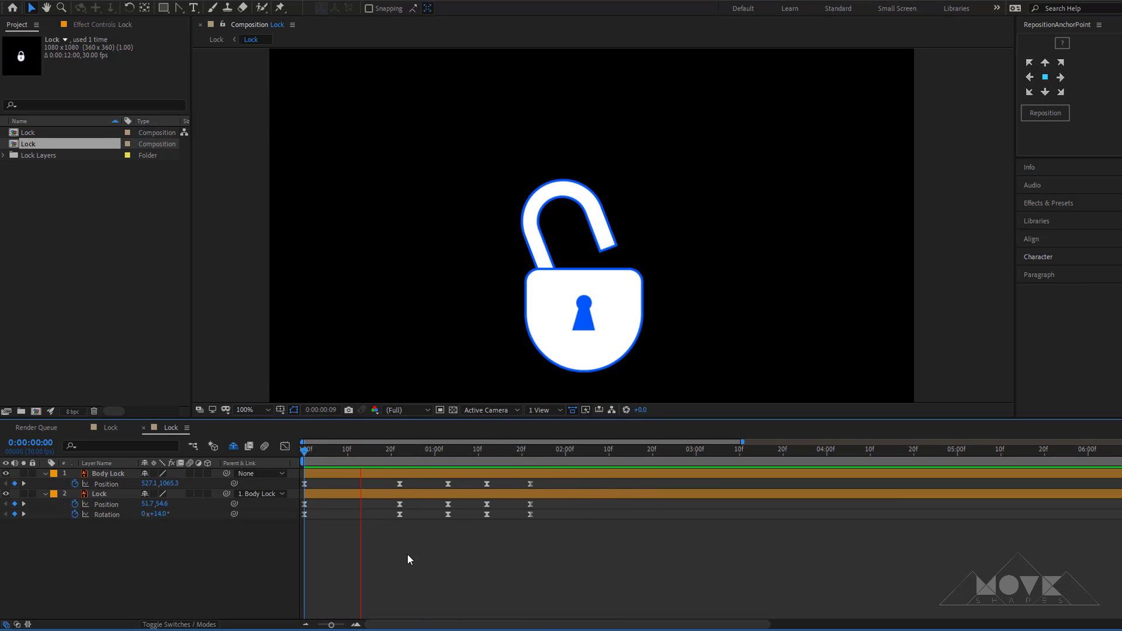
# Move to 0:00:01:01 and collapse the properties of the Body Lock and Lock layers.
pyautogui.moveTo(320, 451); pyautogui.dragTo(440, 492)
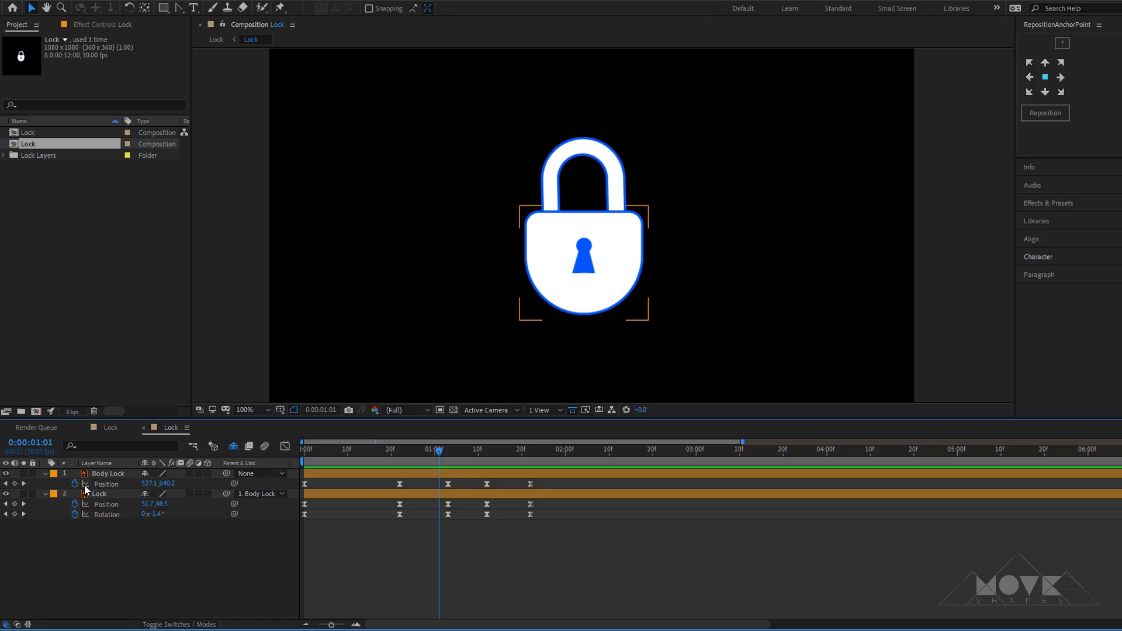
pyautogui.click(46, 479)
pyautogui.click(45, 483)
pyautogui.click(373, 570)
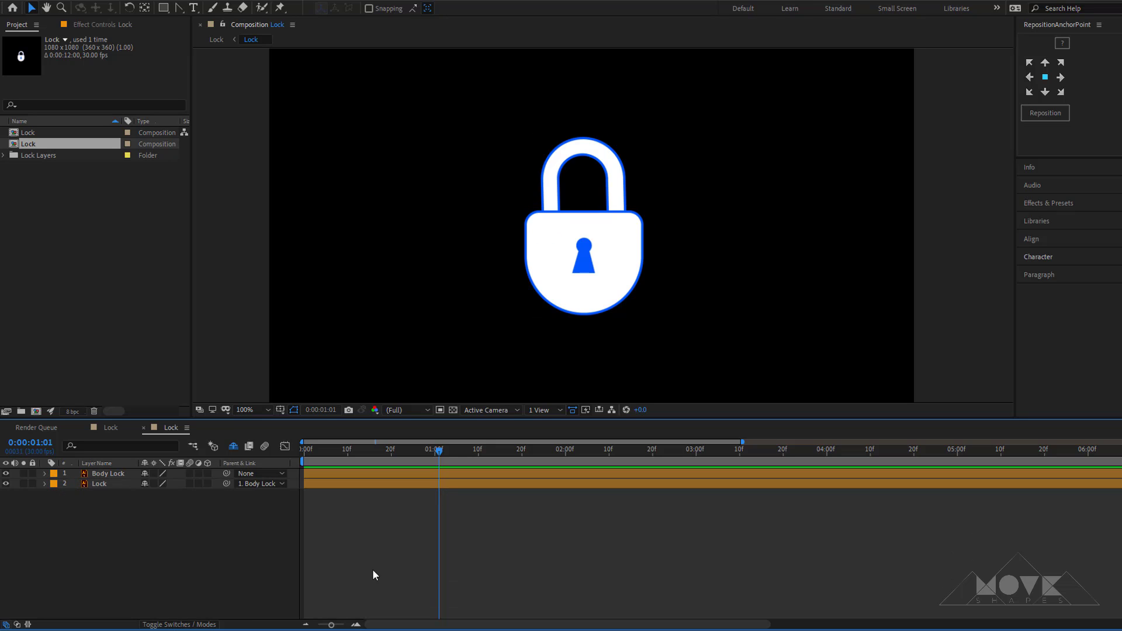
# Choose the Pen tool with a solid stroke and no fill, leaving no layer selected.
pyautogui.click(183, 10)
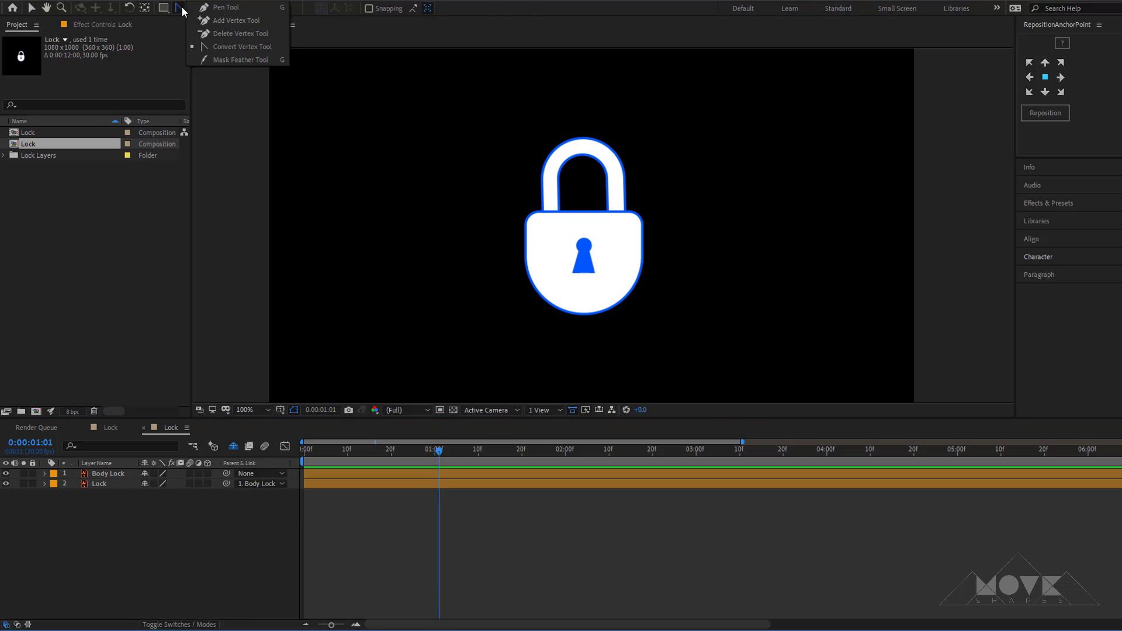
pyautogui.click(418, 10)
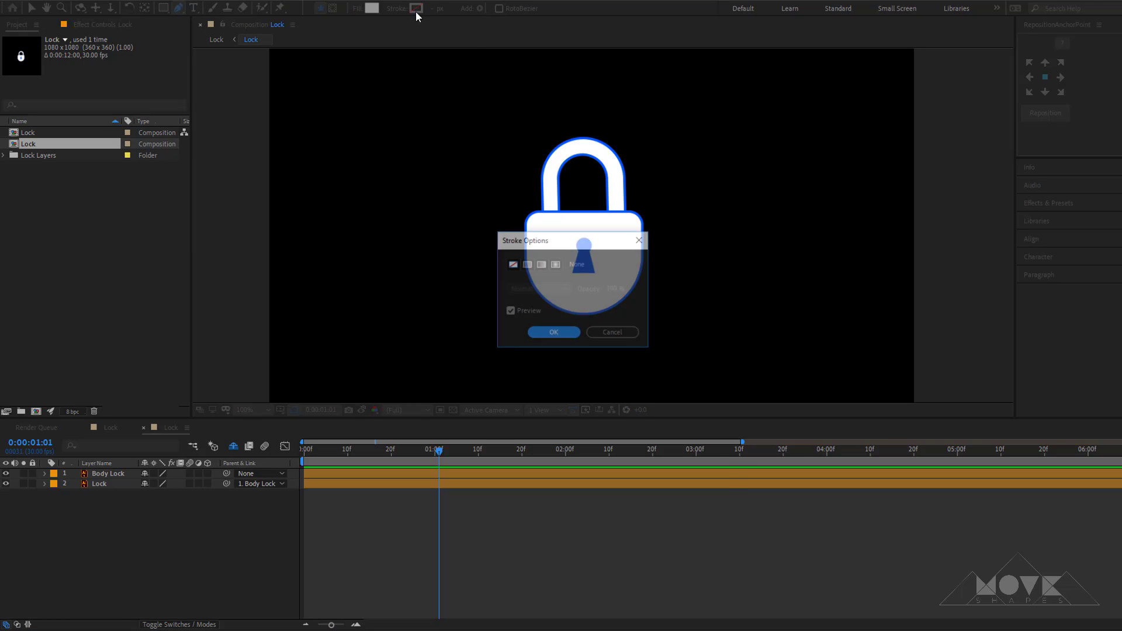
pyautogui.click(526, 266)
pyautogui.click(545, 334)
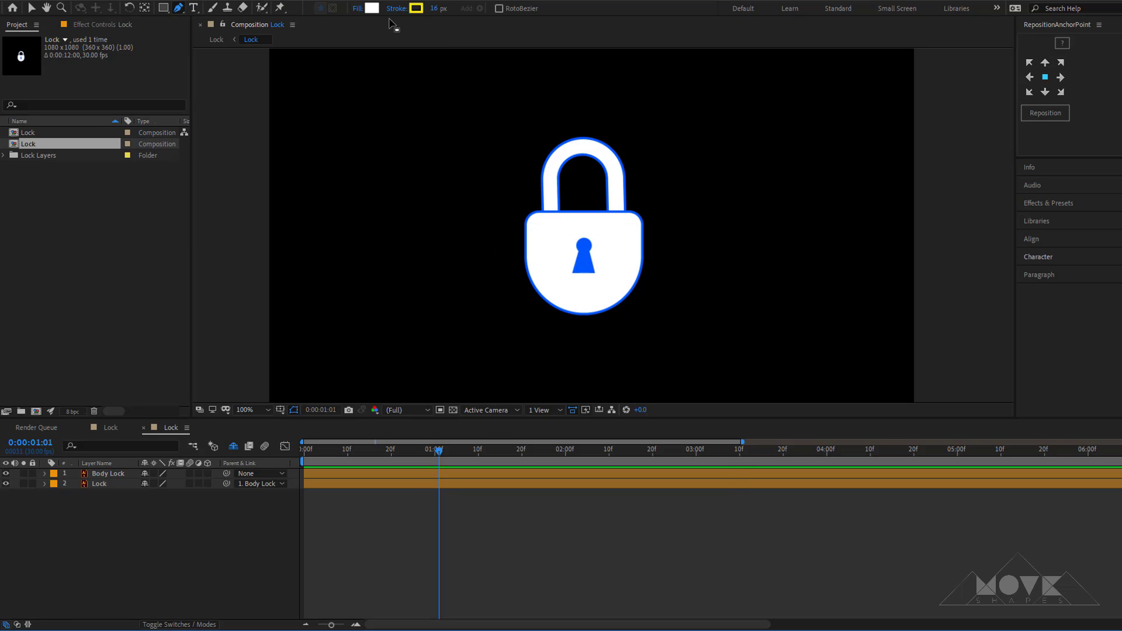
pyautogui.click(356, 9)
pyautogui.click(512, 264)
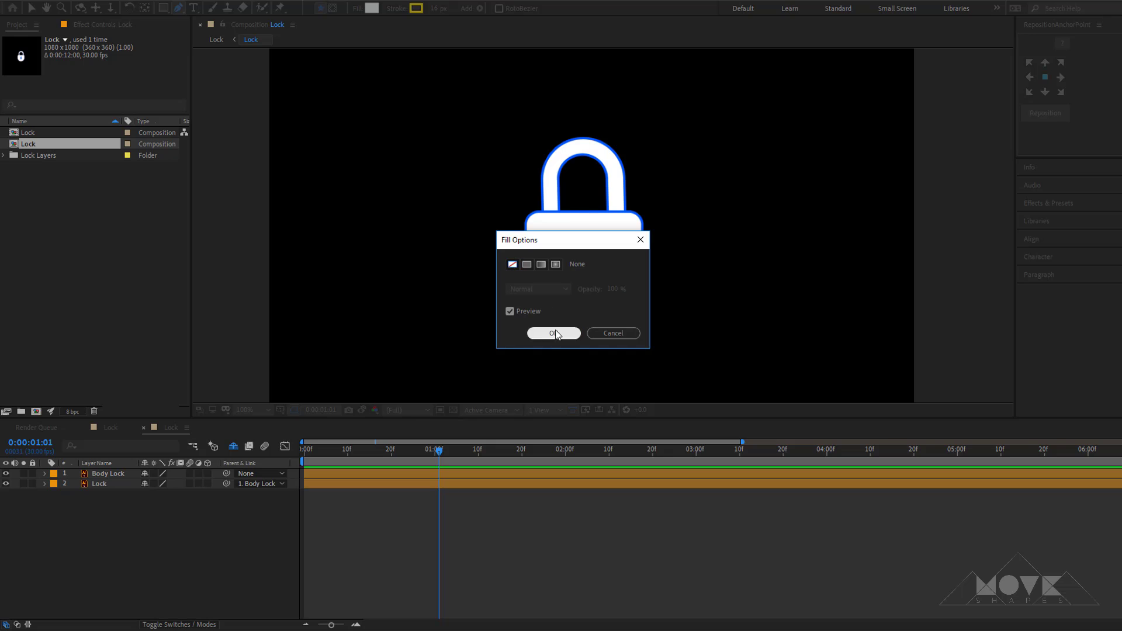
pyautogui.click(553, 334)
# Set the shape stroke colour to the keyhole's blue, 0056FD, by sampling it.
pyautogui.click(416, 8)
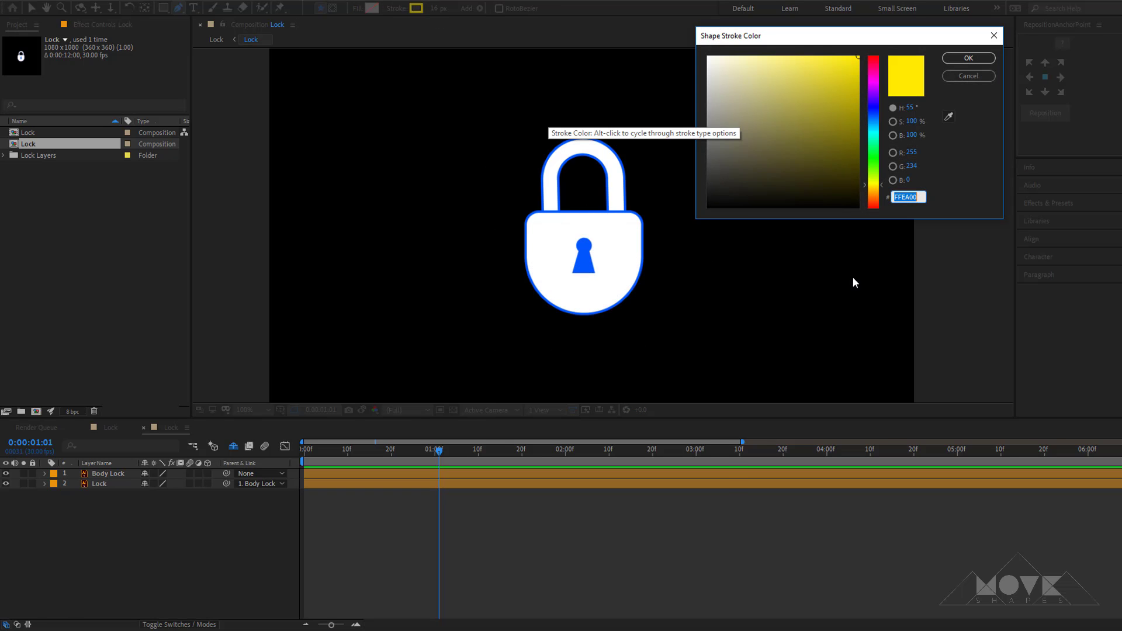
pyautogui.click(949, 116)
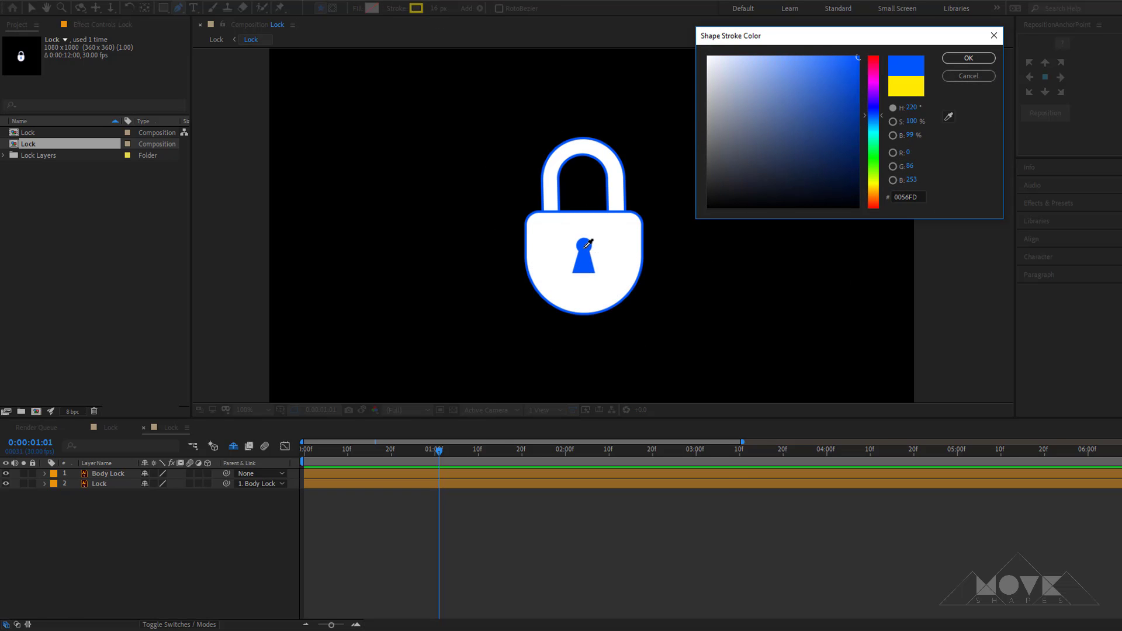
pyautogui.click(588, 243)
pyautogui.click(968, 57)
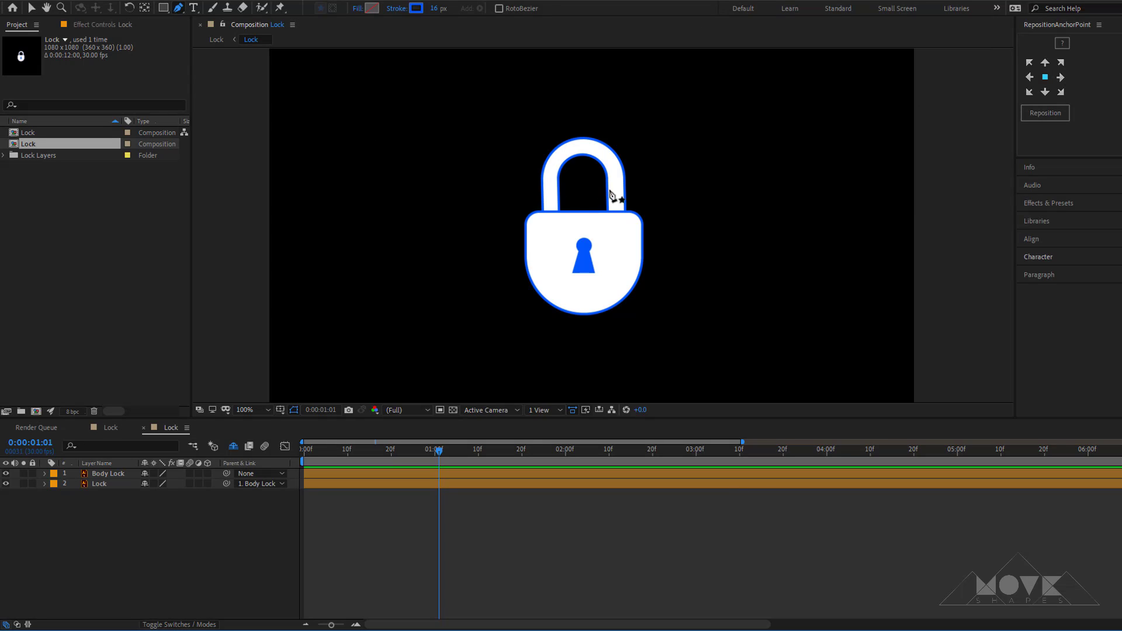
# Draw a short diagonal line outside the shackle's right side and set its stroke width to 4 px.
pyautogui.click(639, 199)
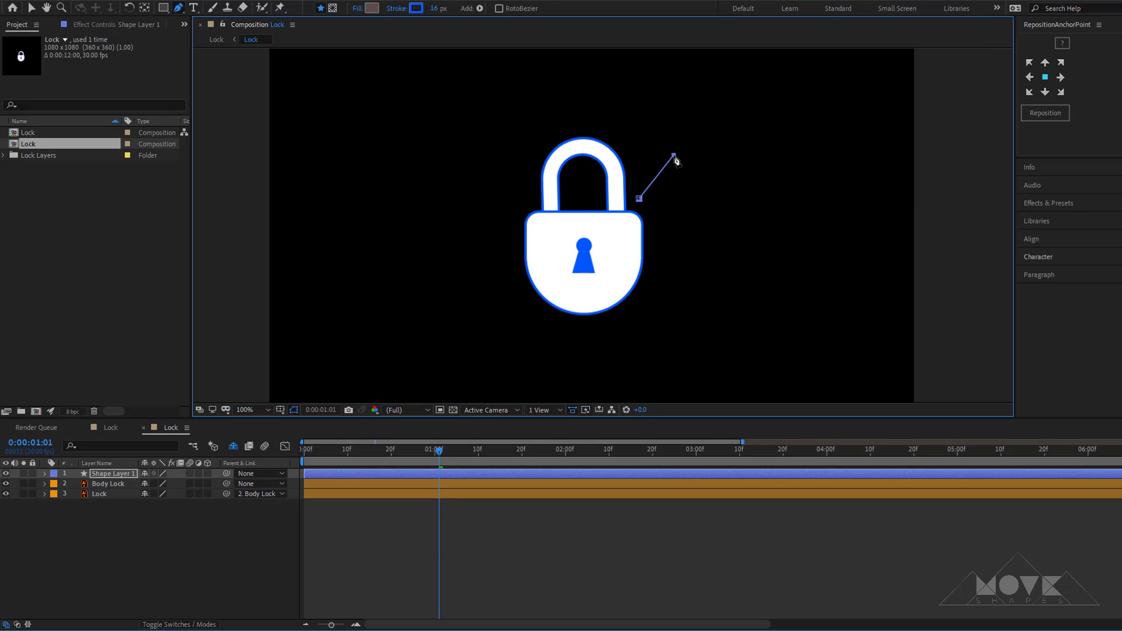
pyautogui.click(30, 9)
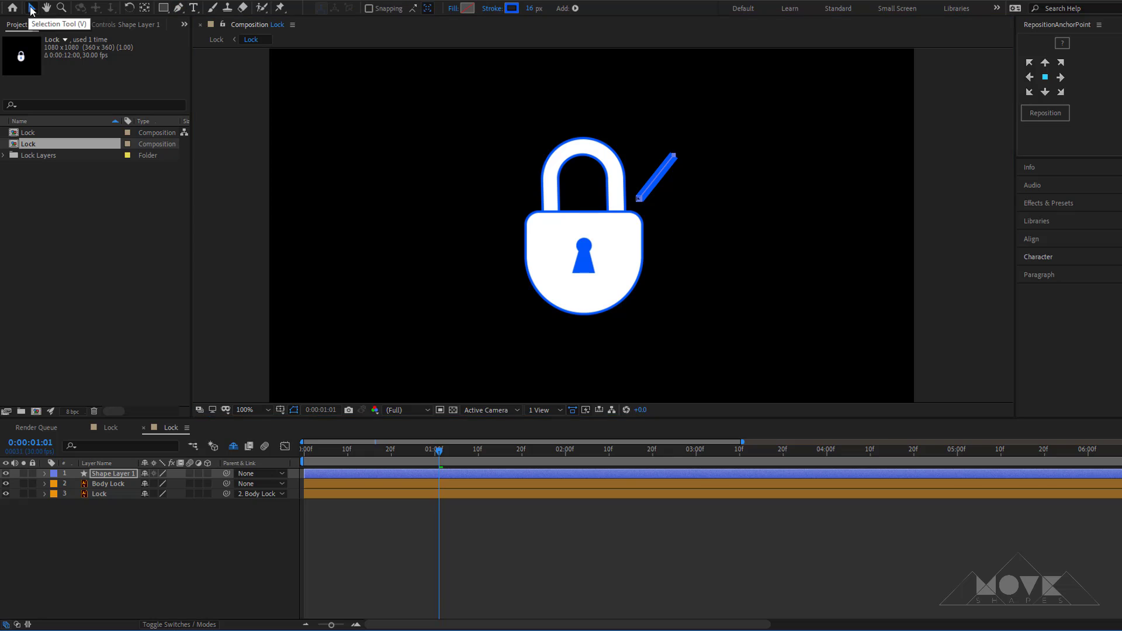
pyautogui.click(532, 9)
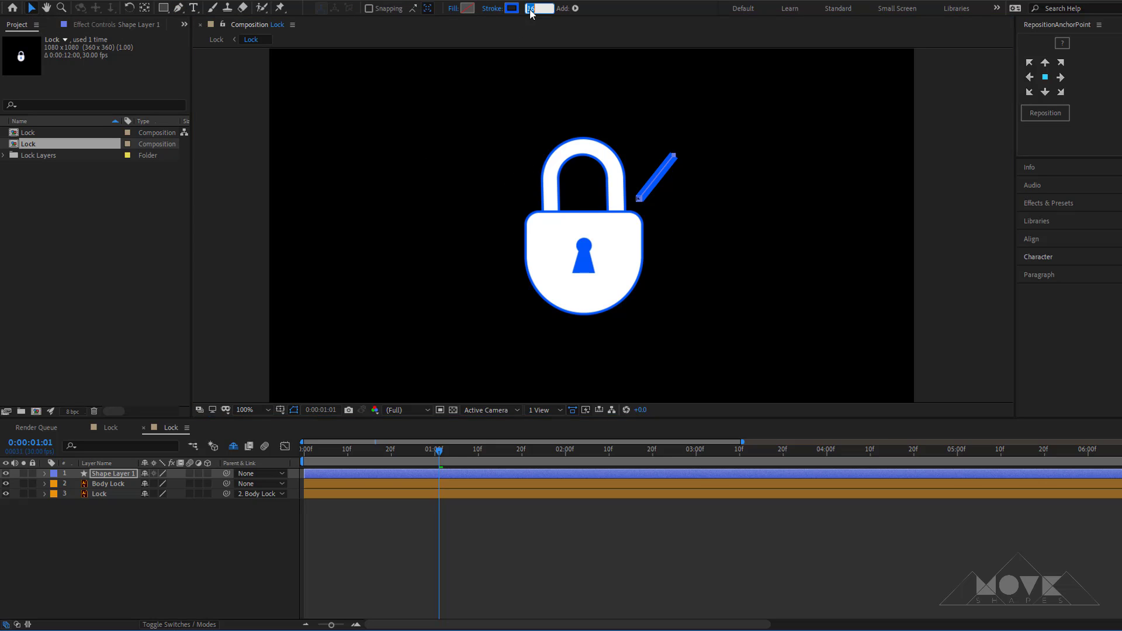
pyautogui.write('4')
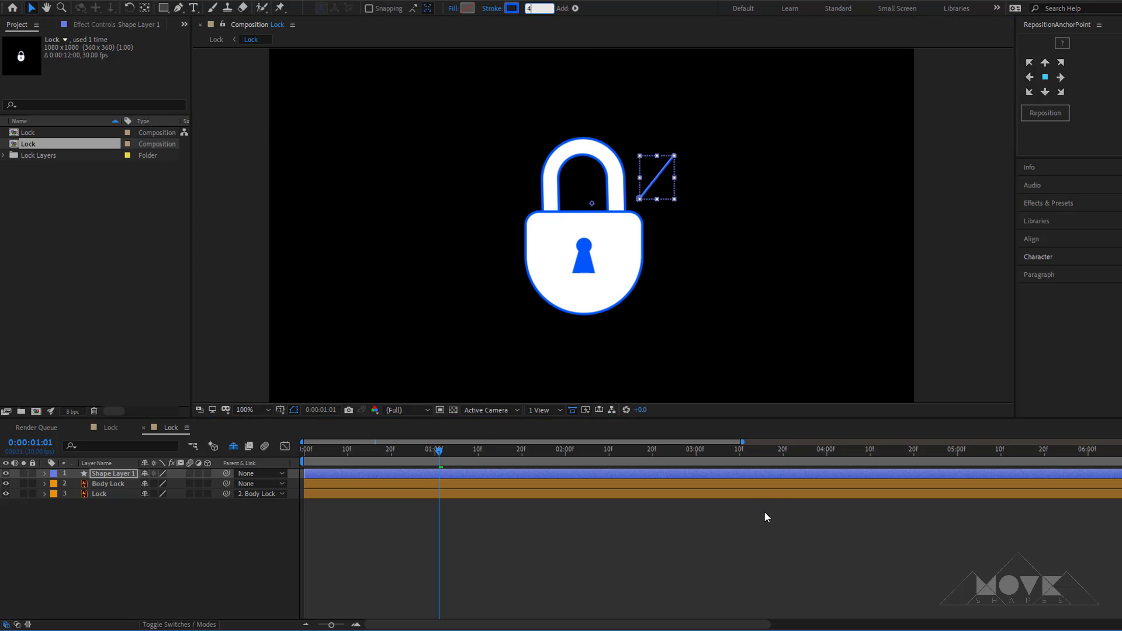
pyautogui.click(640, 547)
# Add Trim Paths to the line layer and keyframe End from 0% at 0:00:00:00 to 100% at 0:00:00:26.
pyautogui.click(44, 474)
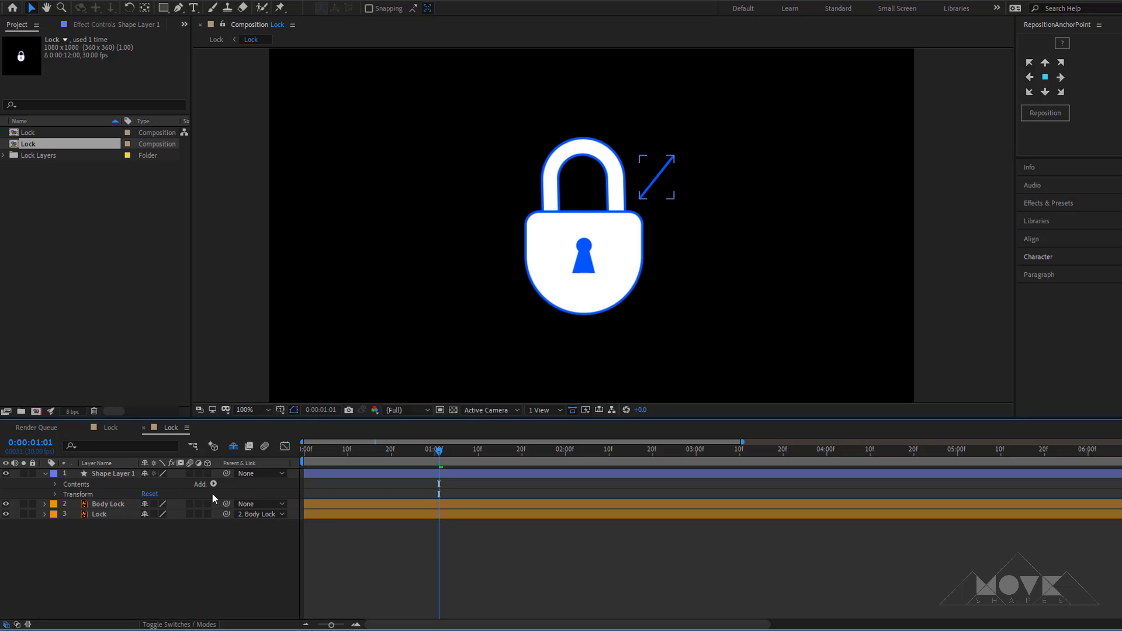
pyautogui.click(212, 485)
pyautogui.click(245, 419)
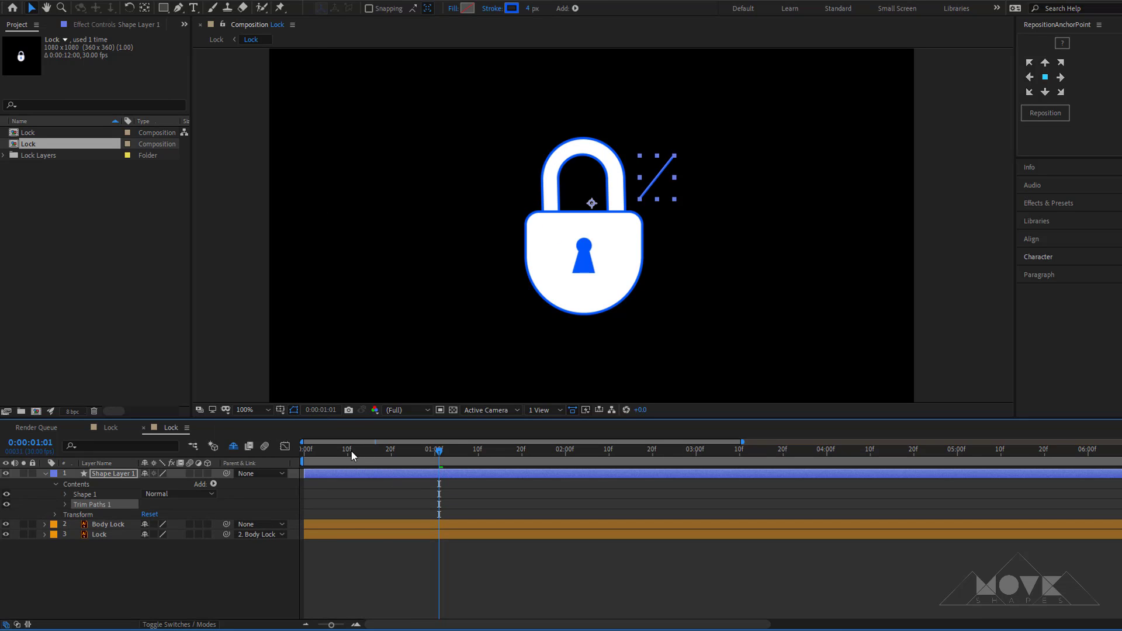
pyautogui.moveTo(351, 452); pyautogui.dragTo(417, 466)
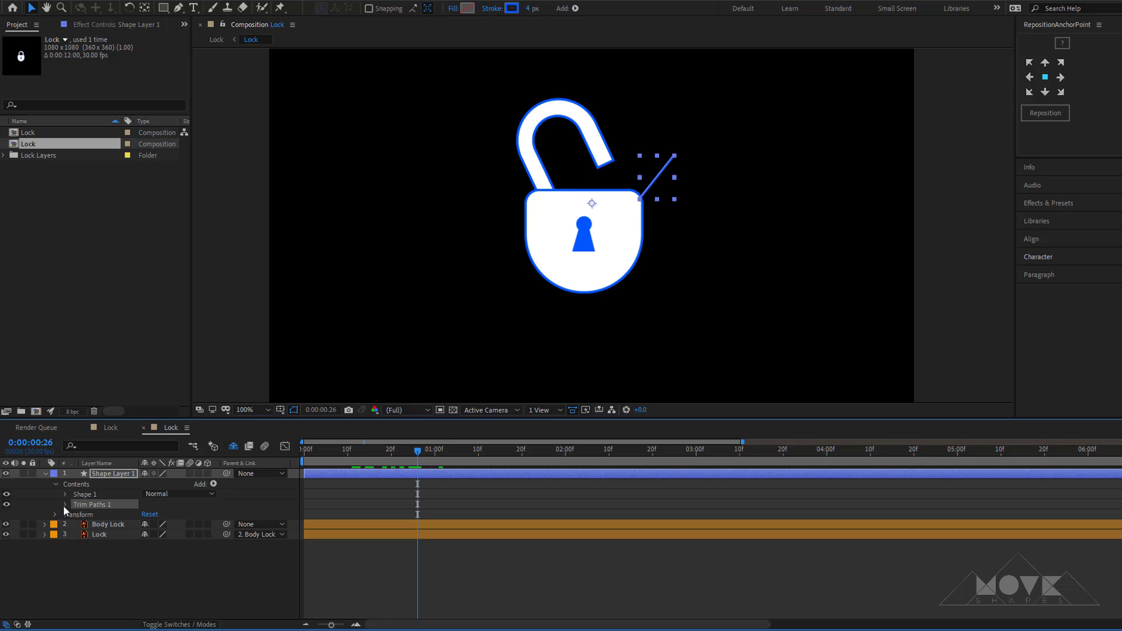
pyautogui.click(65, 504)
pyautogui.click(85, 524)
pyautogui.press('Home')
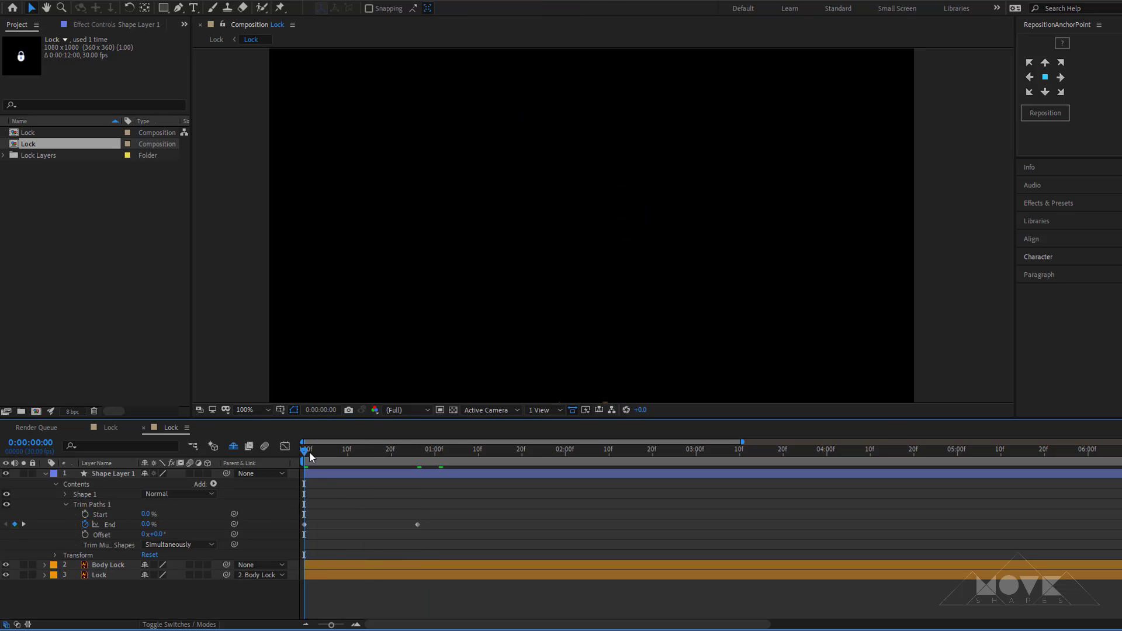
# Keyframe the Trim Paths Start from 0% at 0:00:00:12 to 100% at 0:00:01:01.
pyautogui.moveTo(310, 451); pyautogui.dragTo(352, 464)
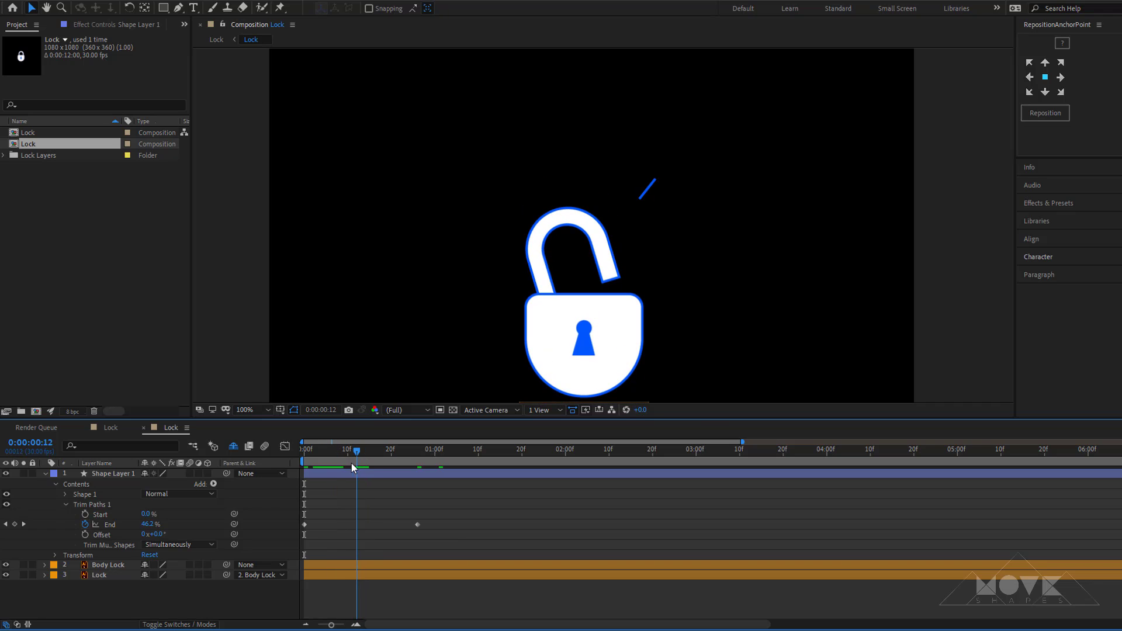
pyautogui.click(85, 514)
pyautogui.click(409, 454)
pyautogui.click(441, 456)
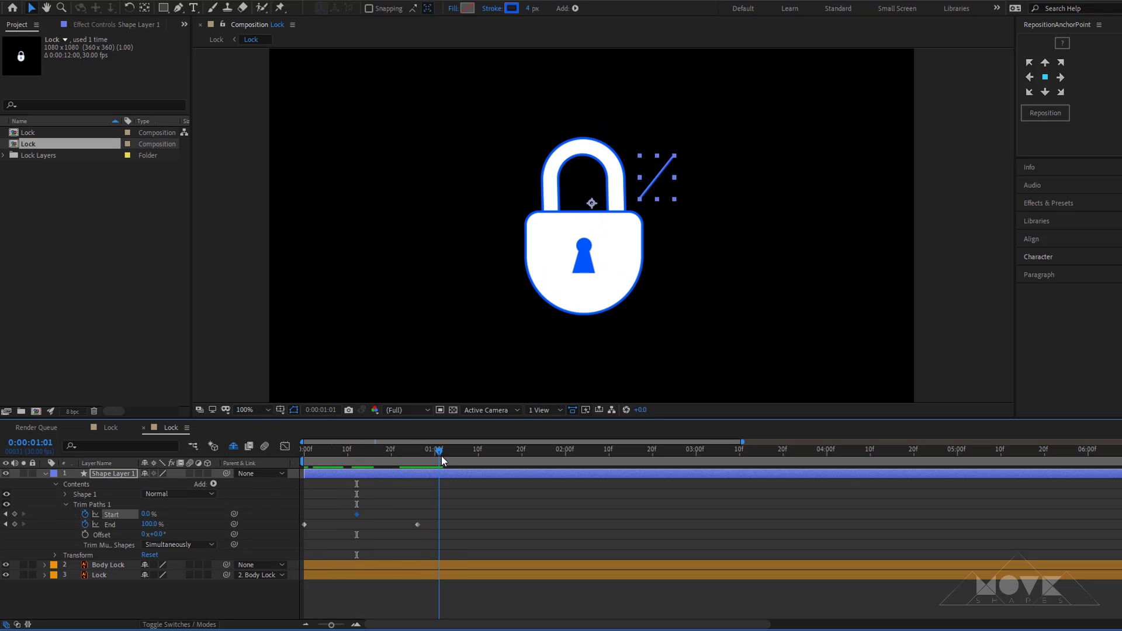
pyautogui.moveTo(150, 514); pyautogui.dragTo(455, 508)
# Apply Easy Ease to all Start and End keyframes, show only the keyframed properties, and preview the line animation.
pyautogui.rightClick(302, 524)
pyautogui.moveTo(409, 514)
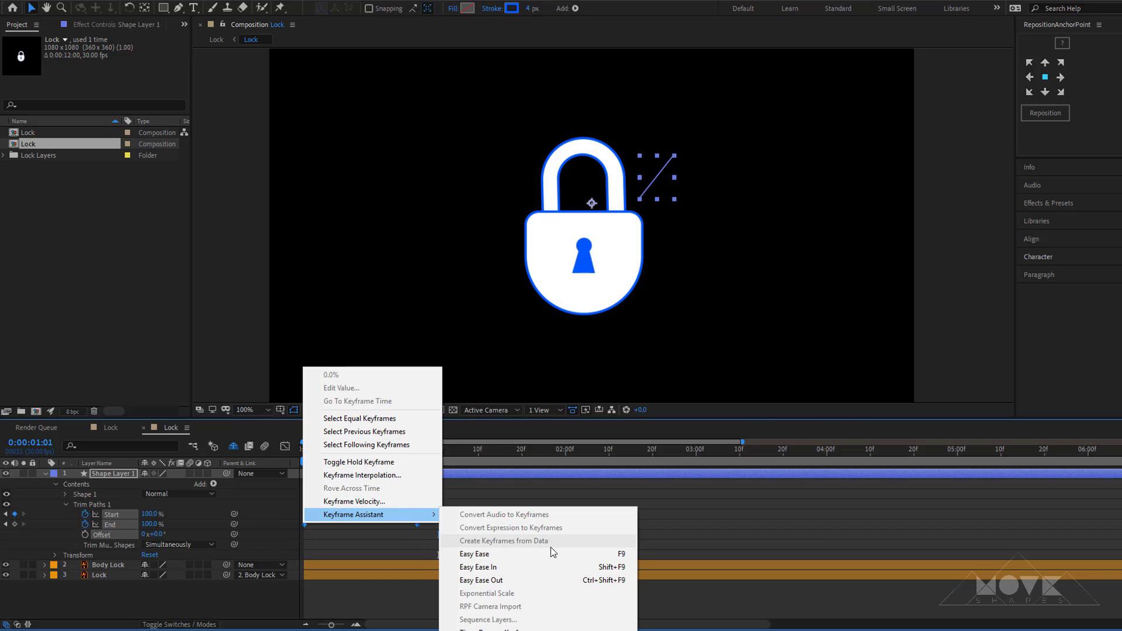
pyautogui.click(551, 548)
pyautogui.press('u')
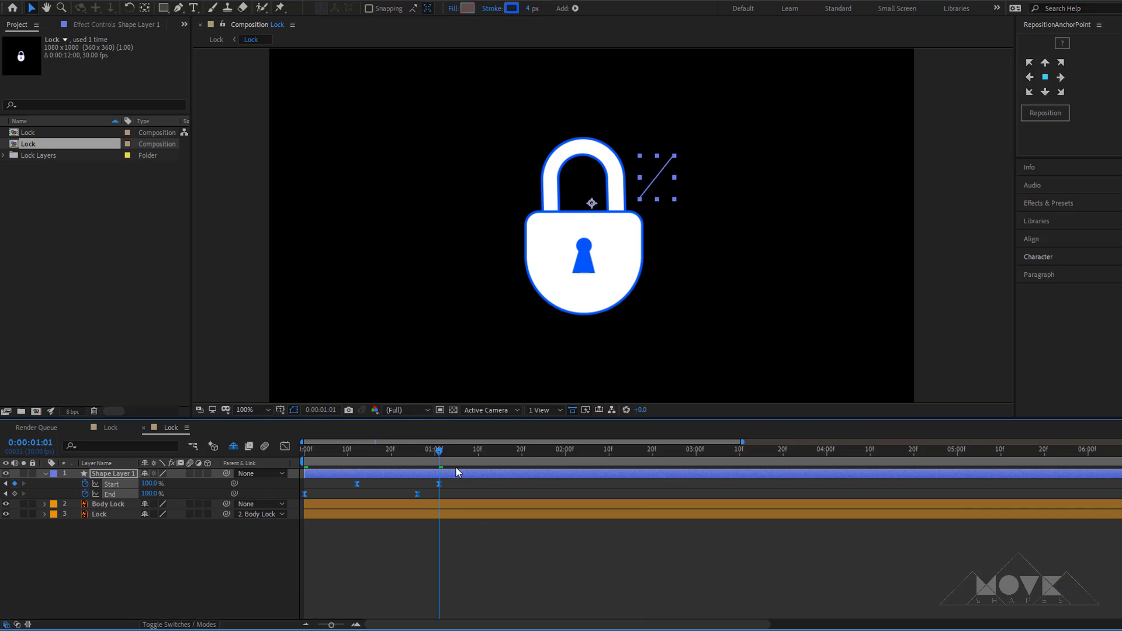
pyautogui.moveTo(444, 457); pyautogui.dragTo(277, 455)
pyautogui.press('space')
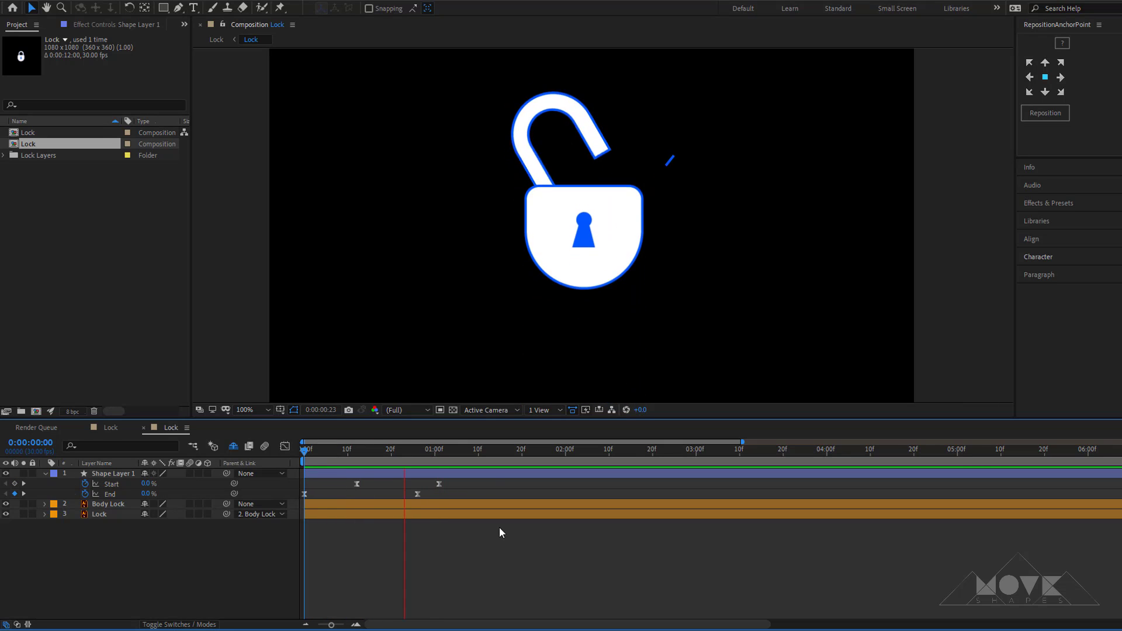
pyautogui.press('space')
# Compress the Start and End keyframes toward the beginning so the last Start keyframe sits at 0:00:00:17, previewing the faster line.
pyautogui.moveTo(449, 482); pyautogui.dragTo(302, 455)
pyautogui.click(398, 491)
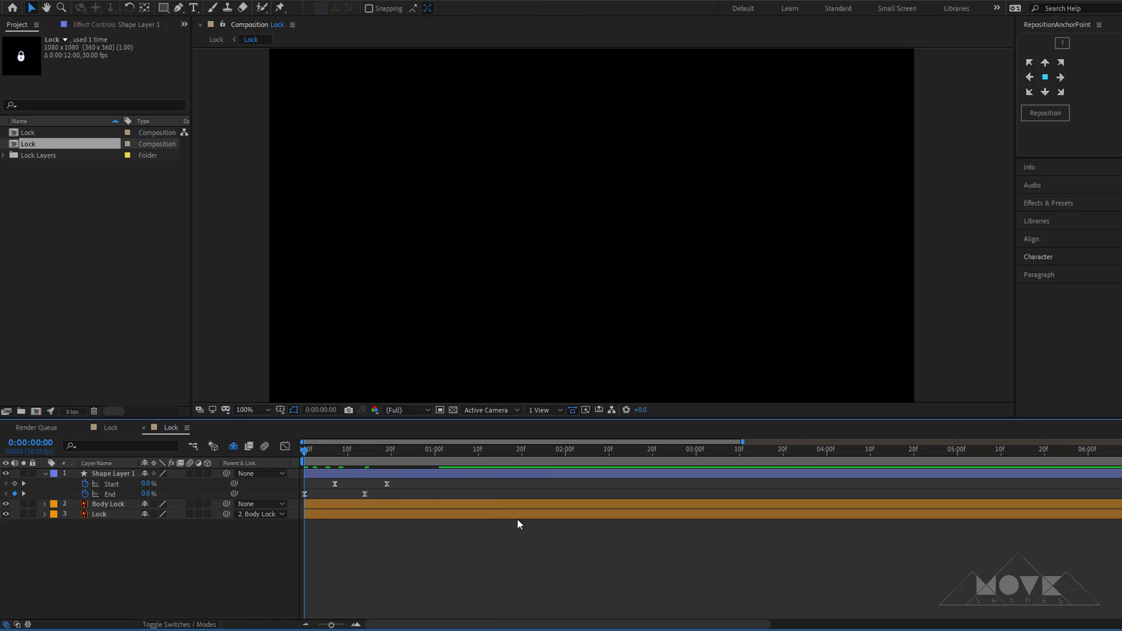
pyautogui.press('space')
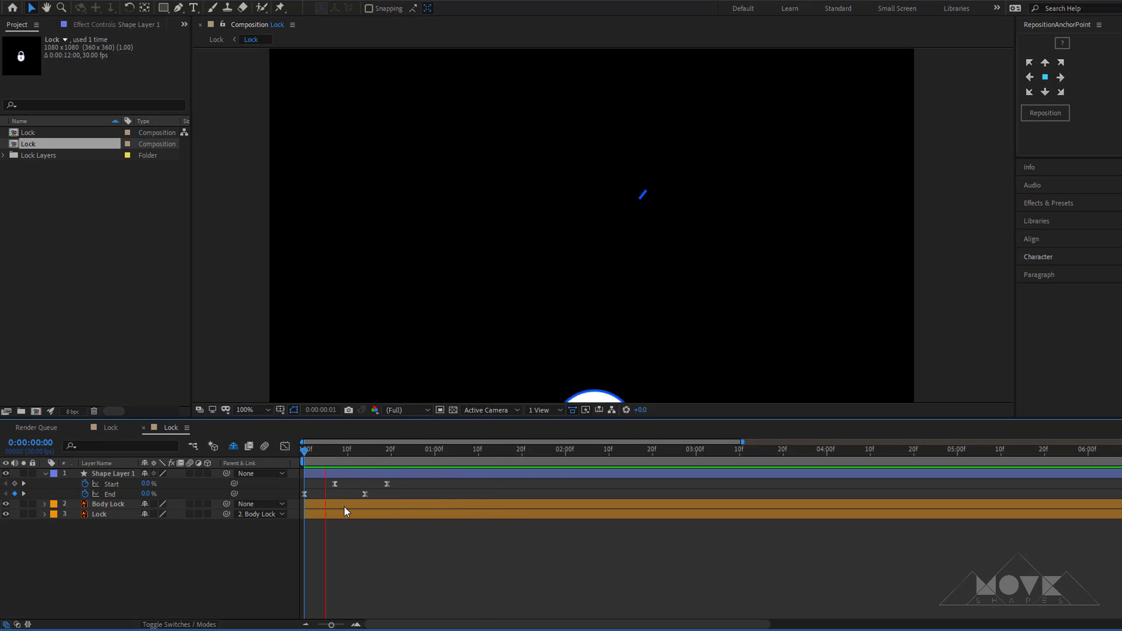
pyautogui.moveTo(355, 451); pyautogui.dragTo(324, 465)
pyautogui.moveTo(404, 481); pyautogui.dragTo(378, 459)
pyautogui.click(381, 458)
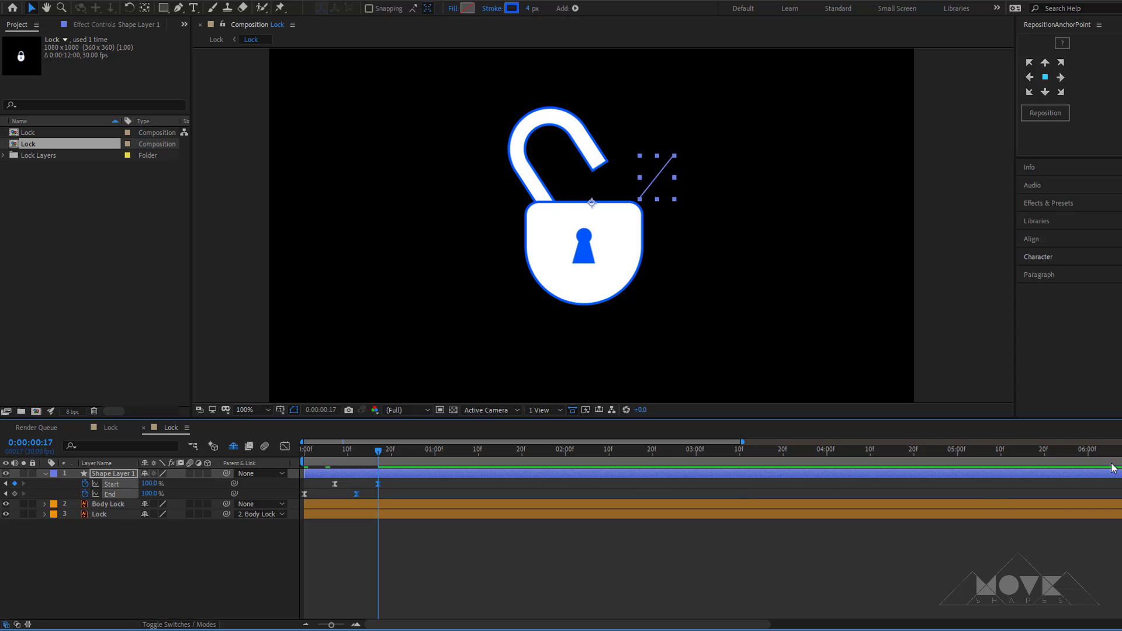
# Trim the end of the line layer to 0:00:00:17 and collapse its properties.
pyautogui.hotkey('alt', ']')
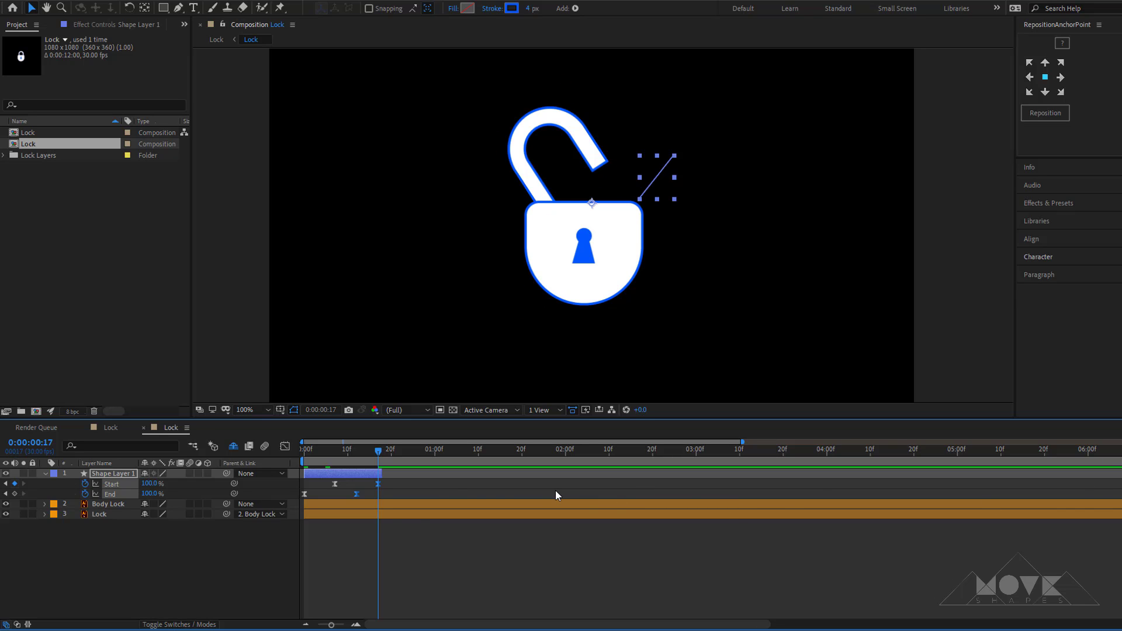
pyautogui.click(407, 543)
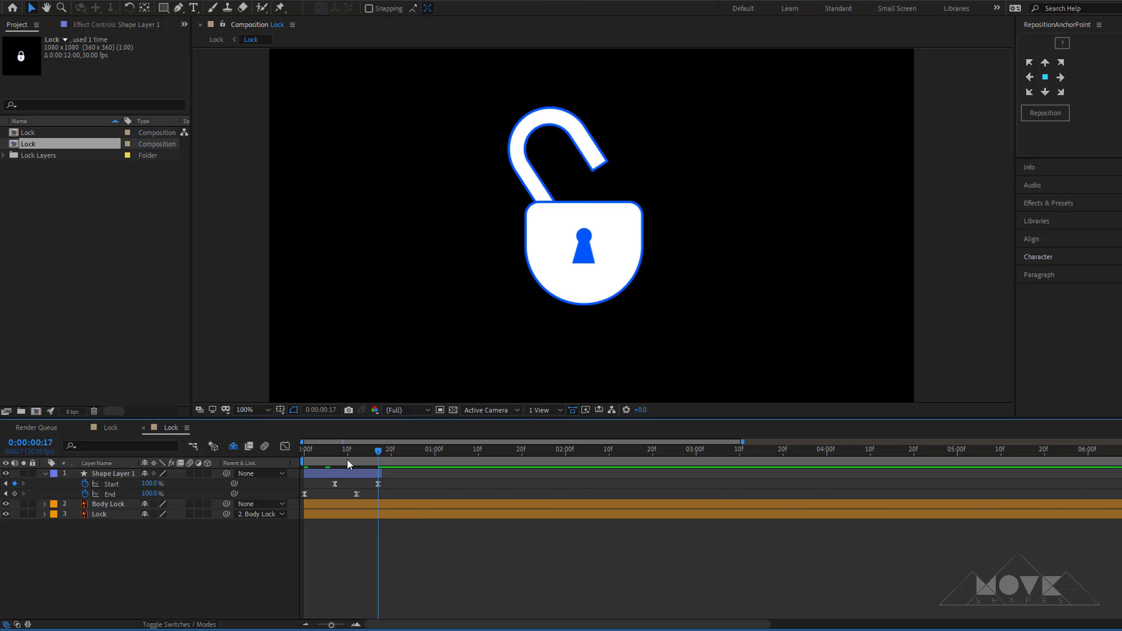
pyautogui.click(45, 473)
# Shift the line layer in time to start at about 0:00:00:26, as the shackle closes, and preview the timing.
pyautogui.moveTo(330, 452); pyautogui.dragTo(444, 460)
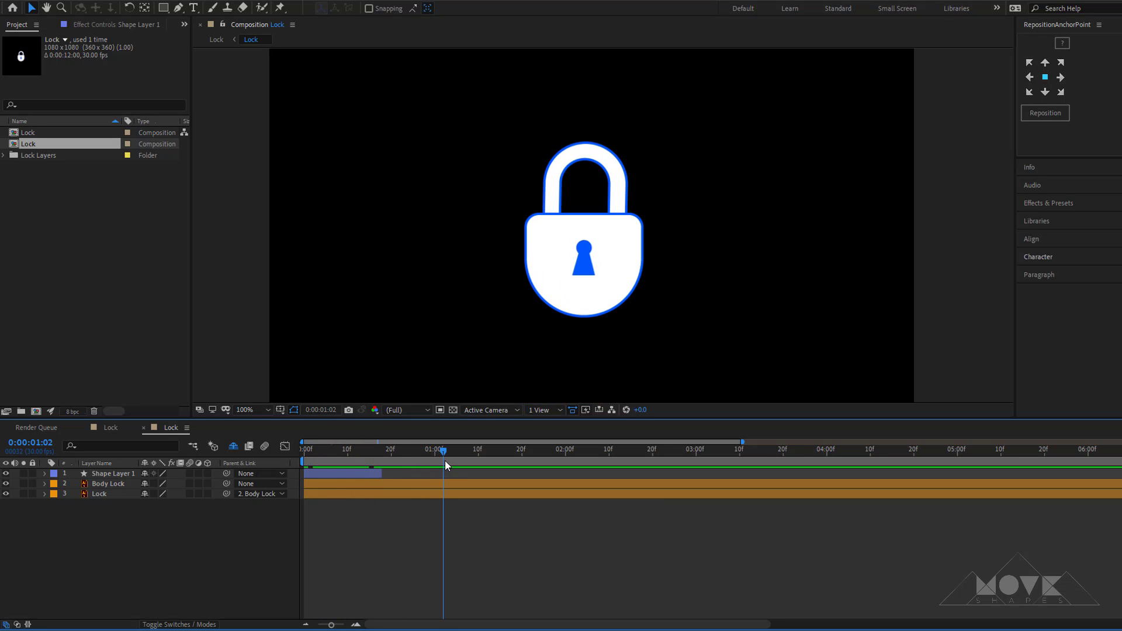
pyautogui.moveTo(369, 475); pyautogui.dragTo(422, 450)
pyautogui.click(458, 545)
pyautogui.press('space')
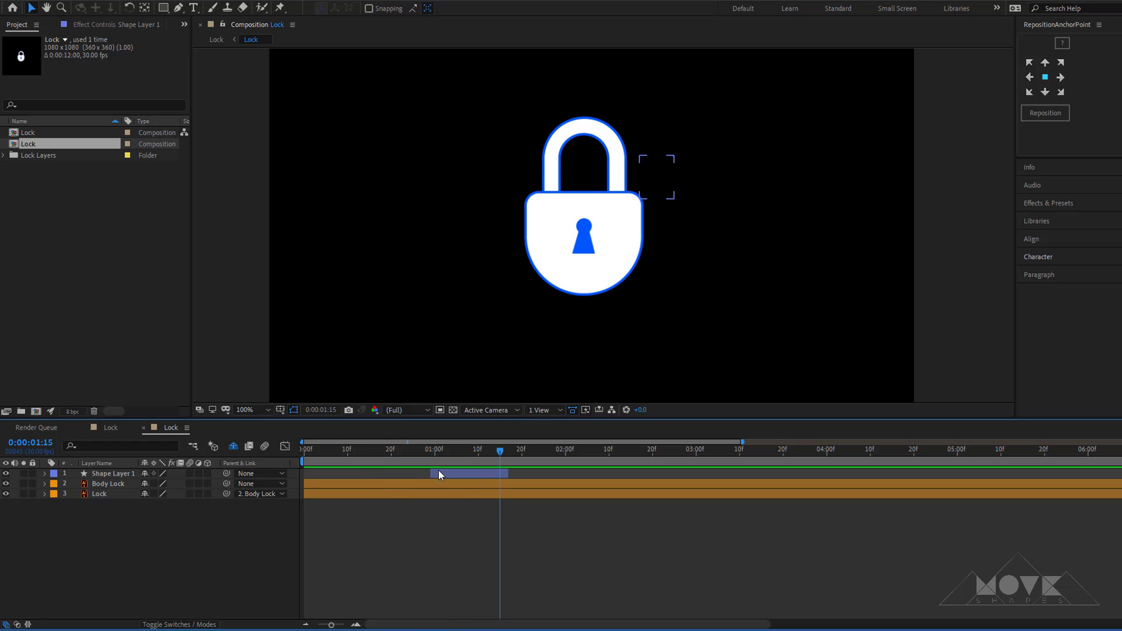
pyautogui.moveTo(439, 475); pyautogui.dragTo(461, 460)
pyautogui.click(387, 450)
pyautogui.press('space')
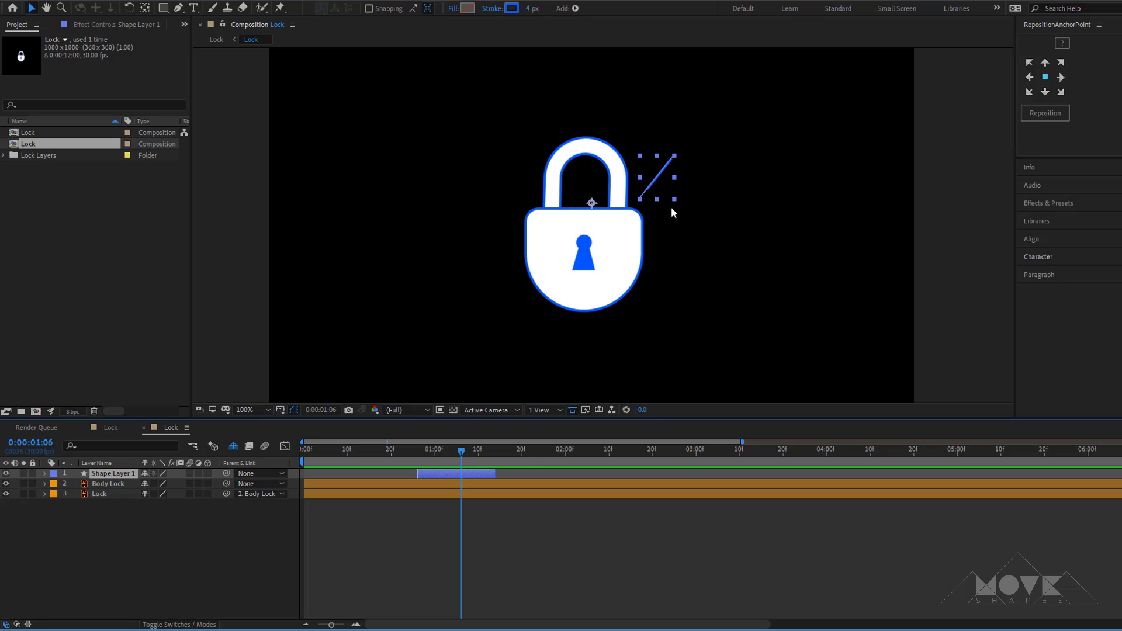
# Move the line slightly closer to the shackle and place its anchor point just below the line's lower end.
pyautogui.moveTo(660, 180); pyautogui.dragTo(652, 177)
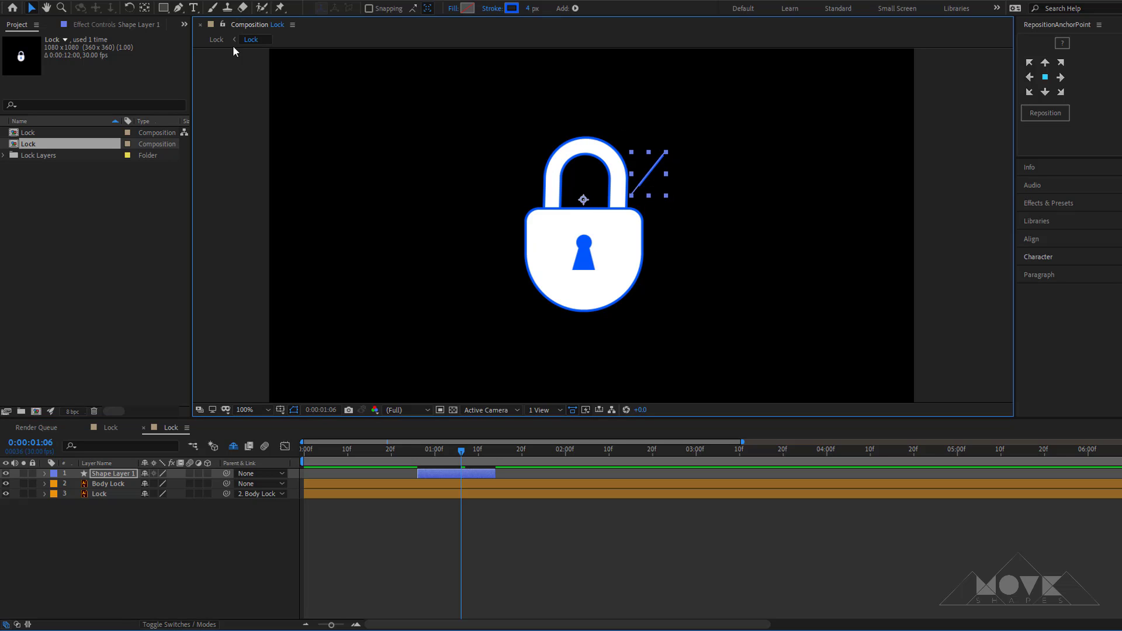
pyautogui.click(145, 7)
pyautogui.moveTo(583, 200); pyautogui.dragTo(628, 202)
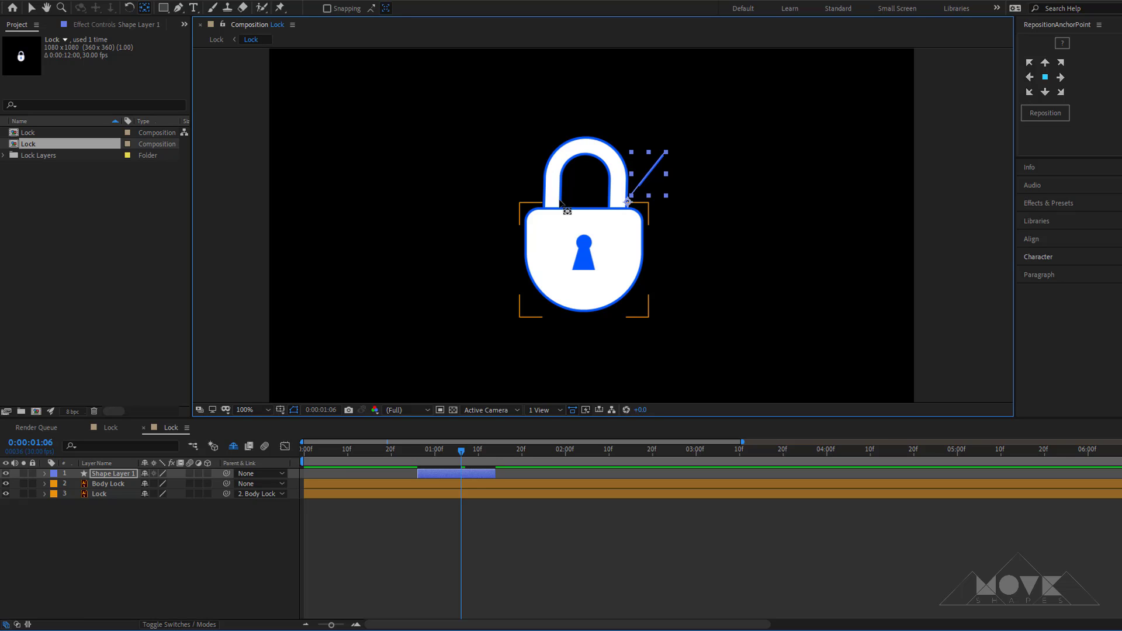
pyautogui.click(32, 8)
pyautogui.click(485, 522)
# Duplicate the line layer, move the copy slightly down and outward, and set its rotation to 11°.
pyautogui.click(479, 474)
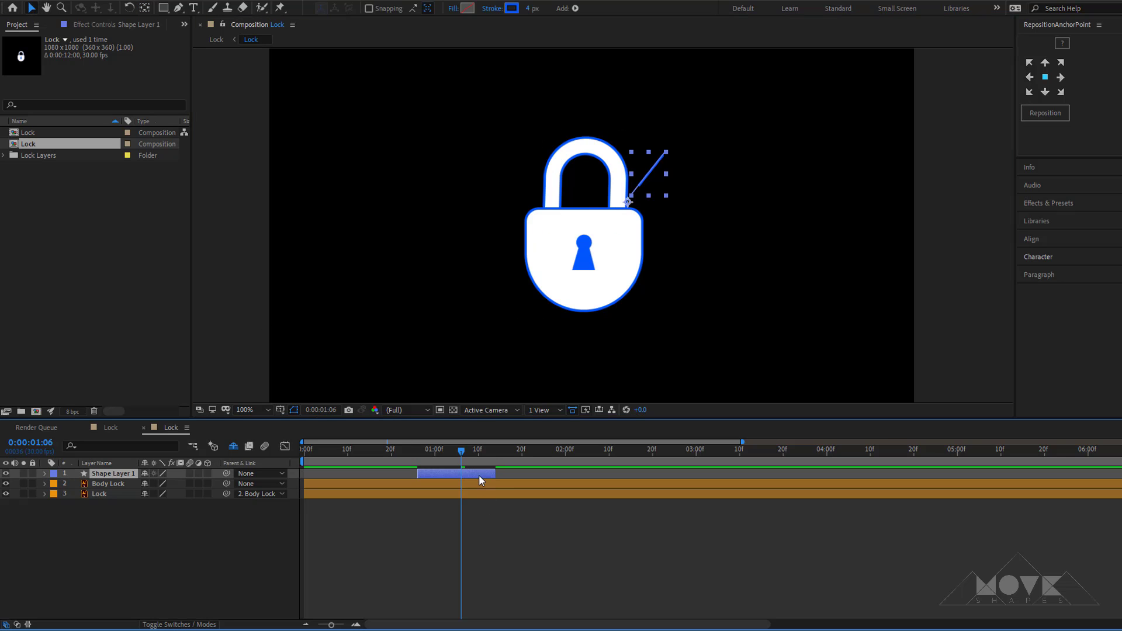
pyautogui.click(48, 2)
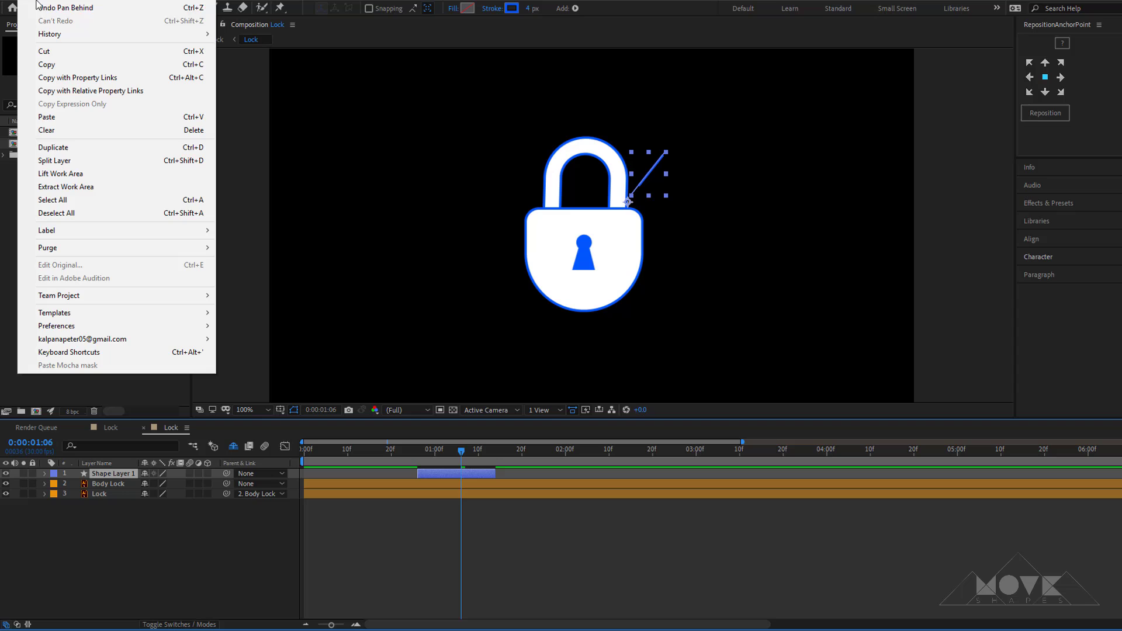
pyautogui.click(53, 150)
pyautogui.moveTo(641, 194); pyautogui.dragTo(650, 202)
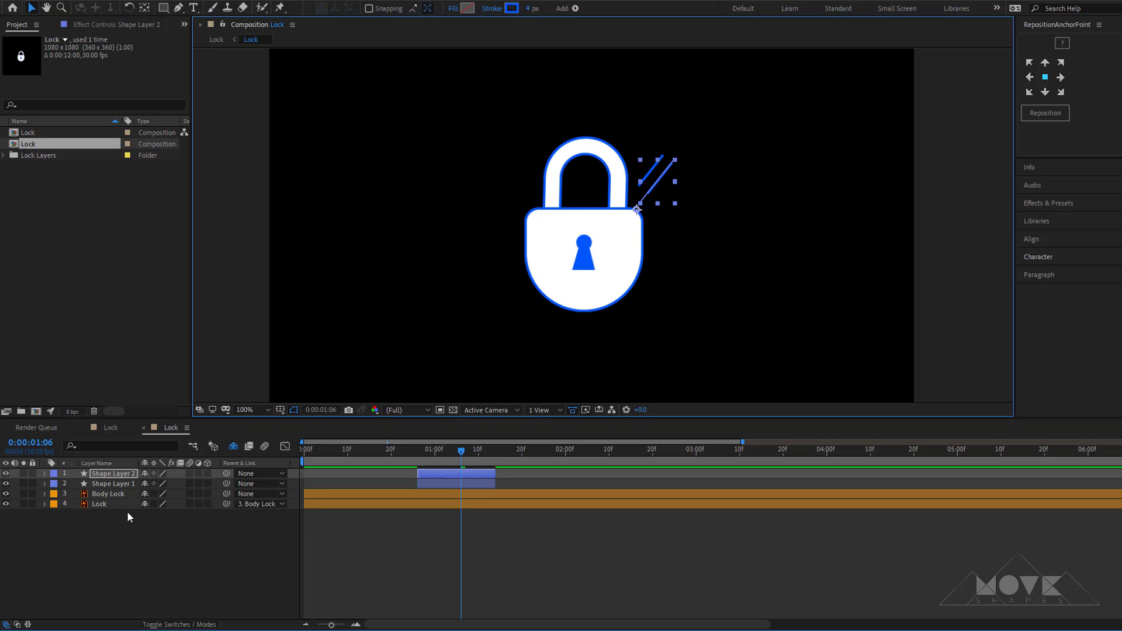
pyautogui.press('r')
pyautogui.moveTo(164, 482); pyautogui.dragTo(165, 483)
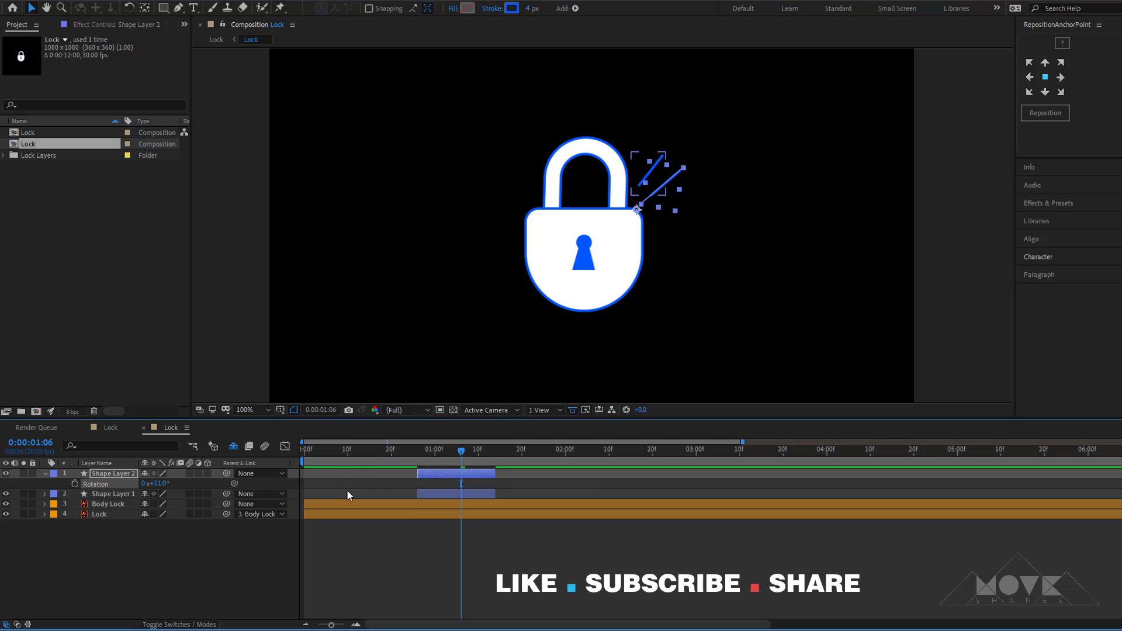
# Duplicate the rotated line layer and set the new copy's rotation to 39°.
pyautogui.hotkey('ctrl', 'd')
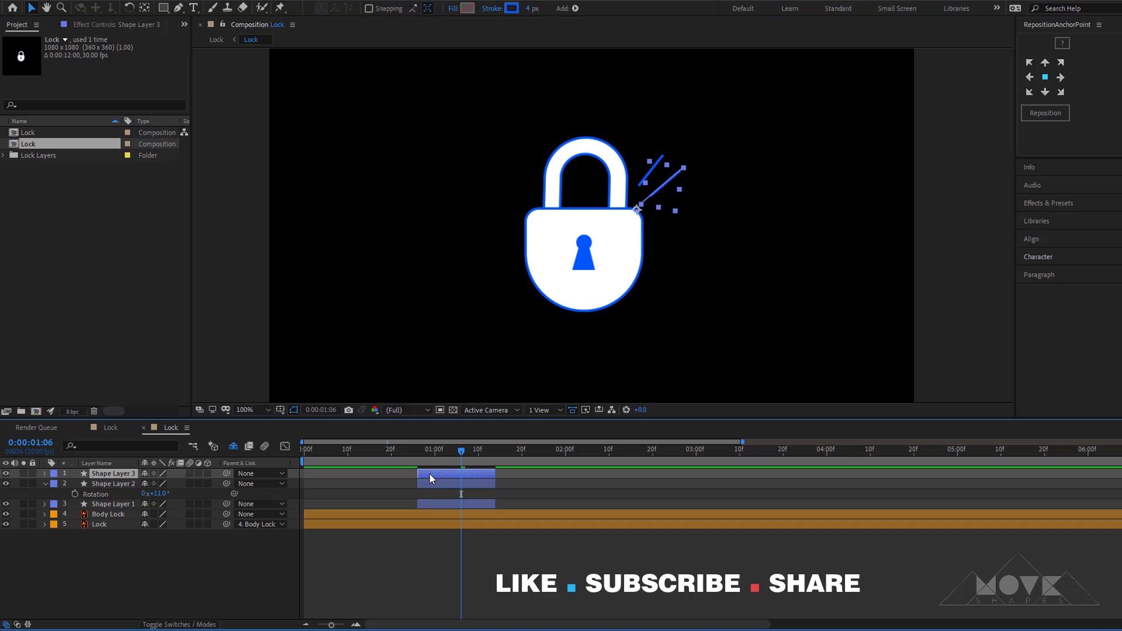
pyautogui.press('u')
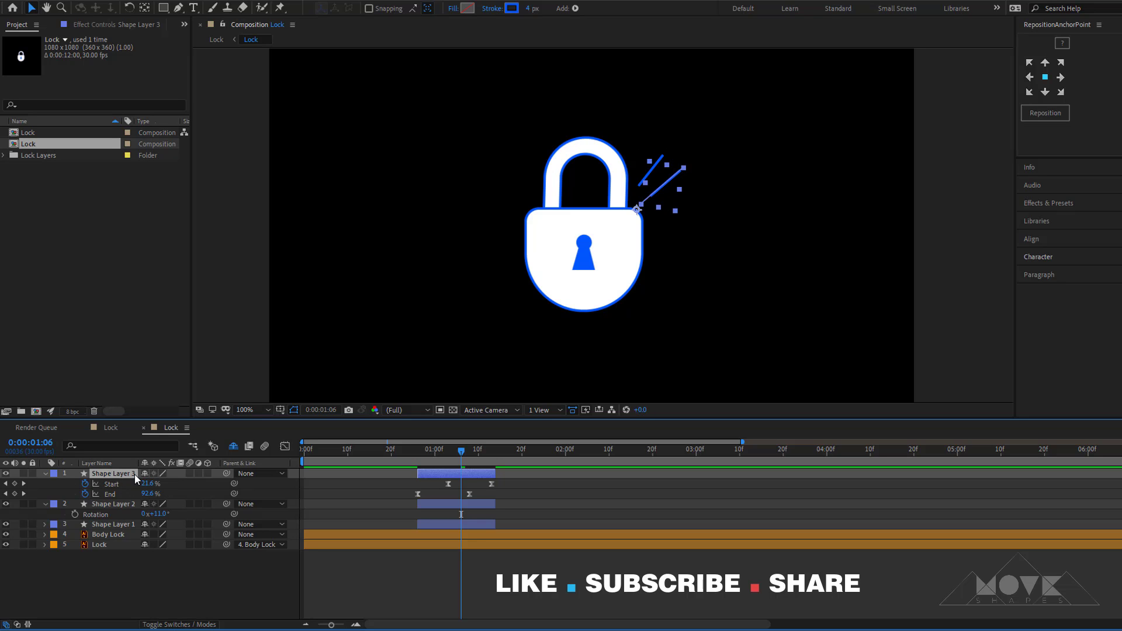
pyautogui.press('r')
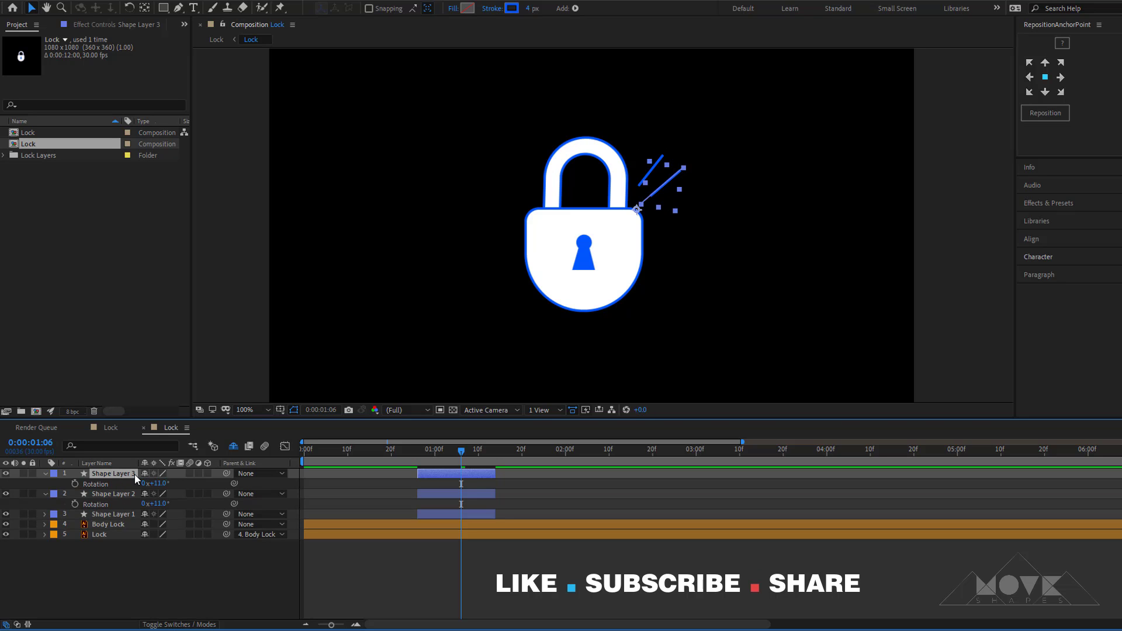
pyautogui.moveTo(155, 484); pyautogui.dragTo(180, 483)
pyautogui.click(351, 505)
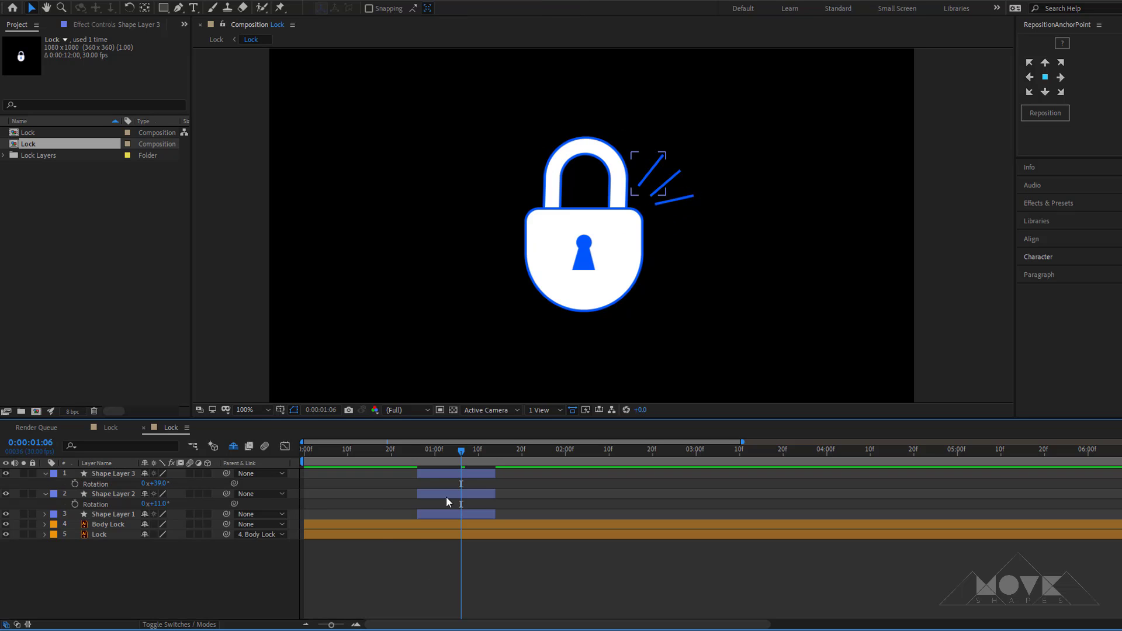
# Move the third line slightly lower and outward, checking the spacing at 0:00:01:04.
pyautogui.click(418, 453)
pyautogui.moveTo(419, 454); pyautogui.dragTo(452, 462)
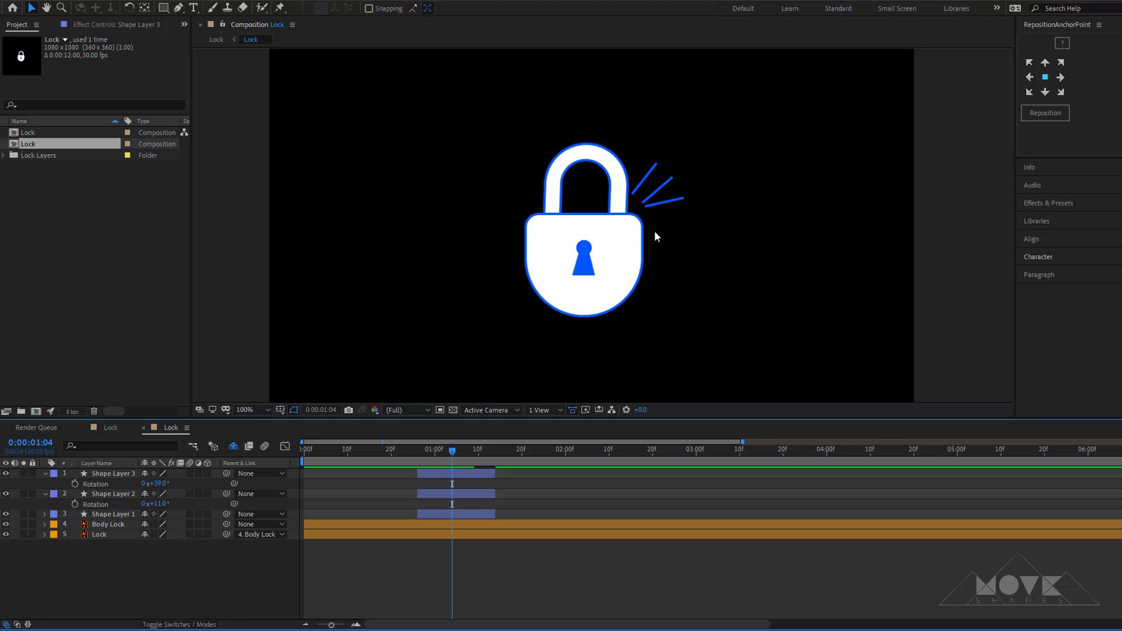
pyautogui.click(476, 471)
pyautogui.moveTo(683, 208); pyautogui.dragTo(685, 213)
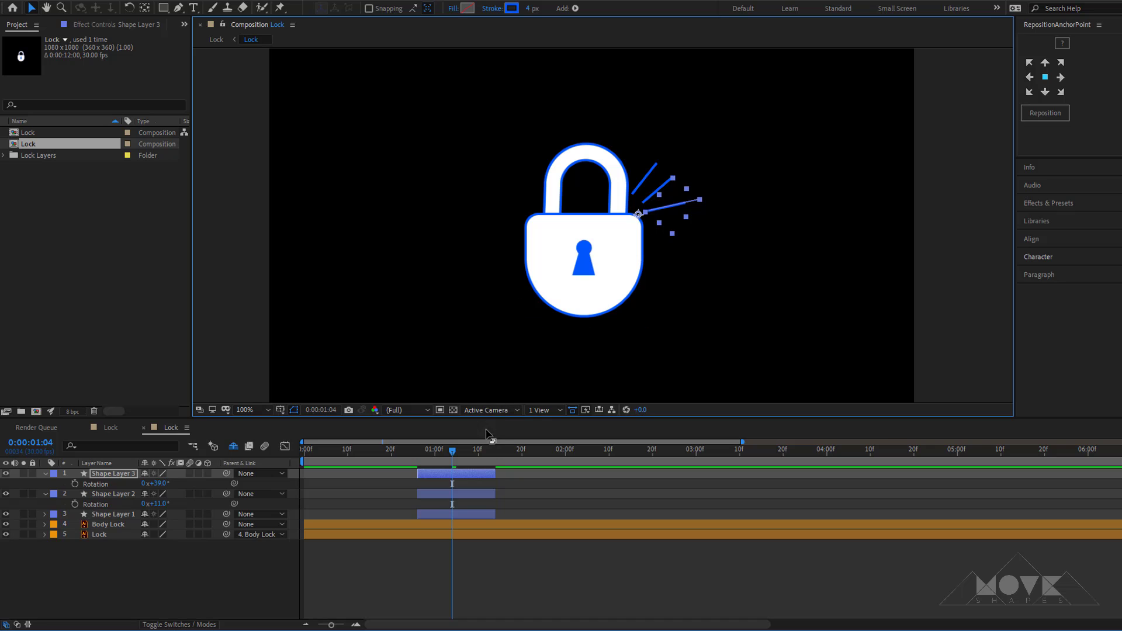
# Stagger Shape Layer 2 and Shape Layer 3 by two frames each after the first line, and preview the burst.
pyautogui.moveTo(464, 474)
pyautogui.mouseDown()
pyautogui.moveTo(482, 470)
pyautogui.moveTo(474, 492)
pyautogui.mouseUp()
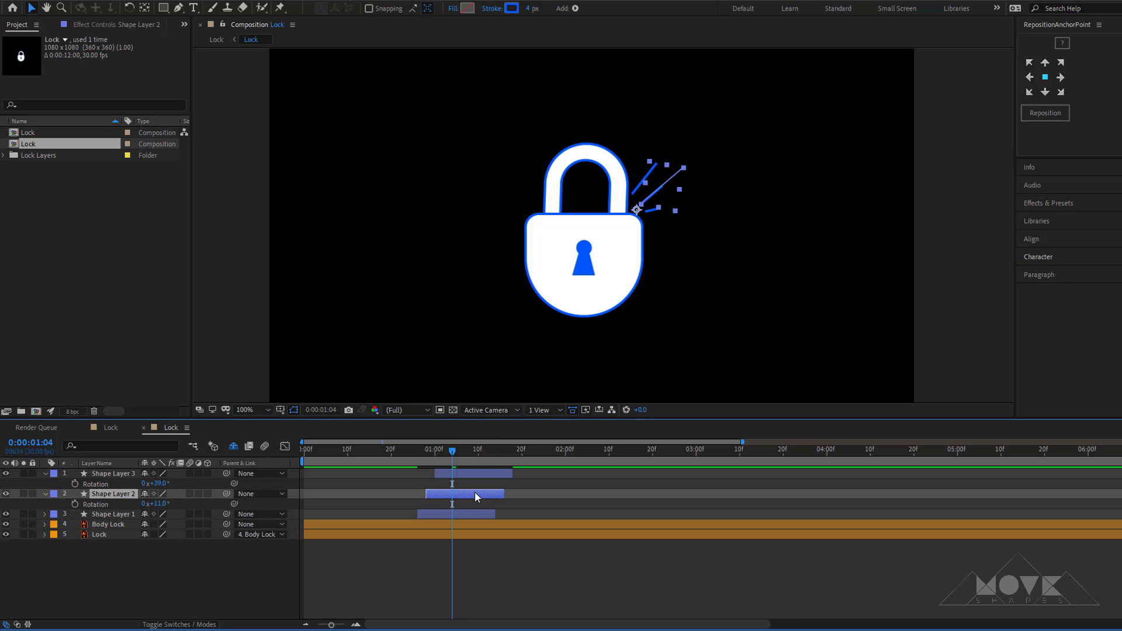
pyautogui.moveTo(453, 451)
pyautogui.mouseDown()
pyautogui.moveTo(306, 468)
pyautogui.moveTo(456, 476)
pyautogui.mouseUp()
pyautogui.press('space')
pyautogui.click(474, 559)
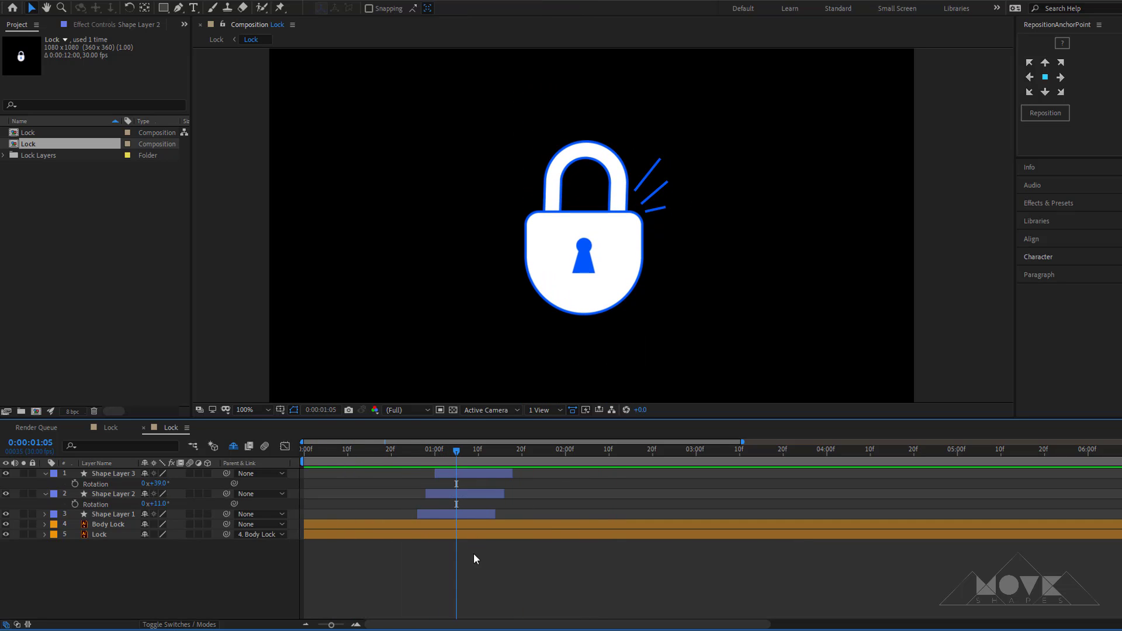
# Reveal the three line layers' keyframes, move each layer's first Start keyframe two to three frames earlier, and preview the burst.
pyautogui.click(458, 473)
pyautogui.keyDown('shift'); pyautogui.click(457, 494); pyautogui.keyUp('shift')
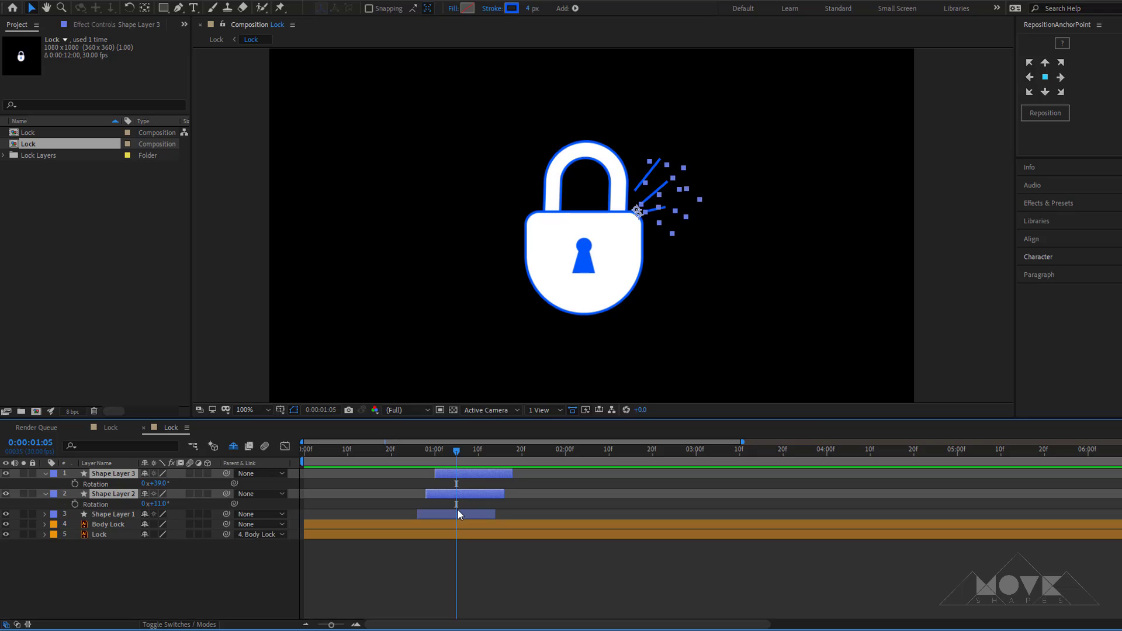
pyautogui.keyDown('shift'); pyautogui.click(477, 511); pyautogui.keyUp('shift')
pyautogui.press('u')
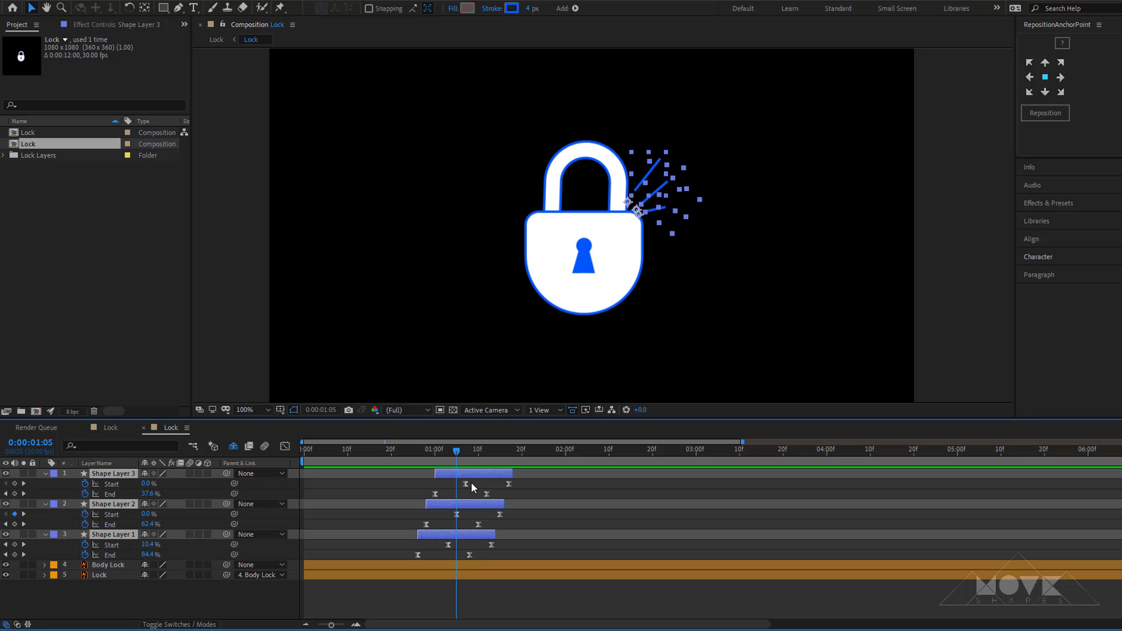
pyautogui.moveTo(466, 484); pyautogui.dragTo(439, 545)
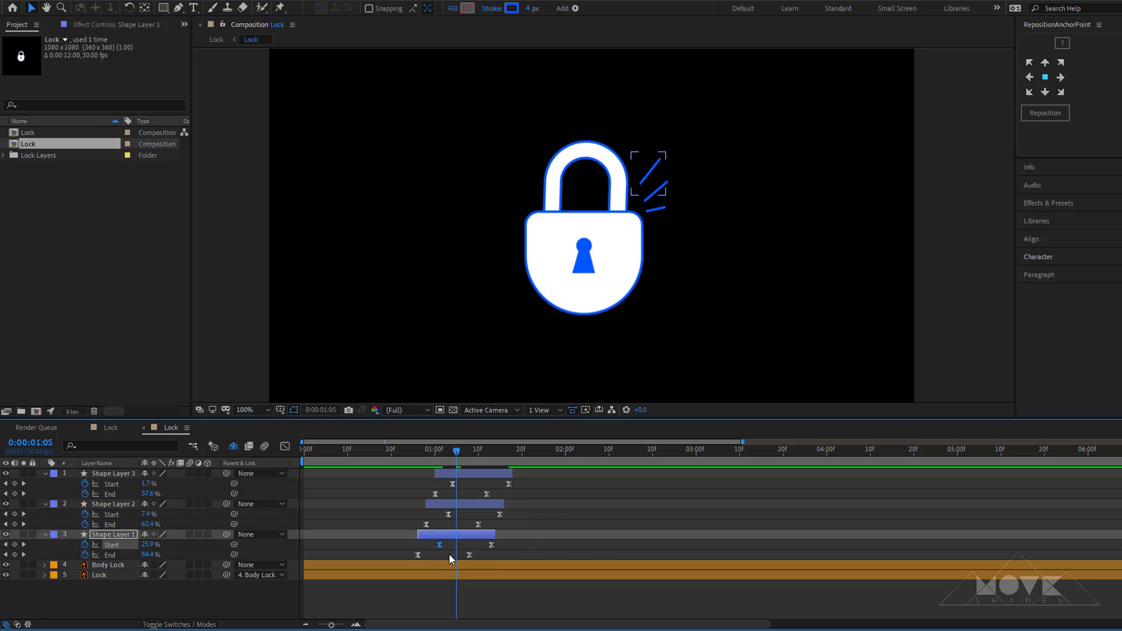
pyautogui.click(450, 556)
pyautogui.click(419, 454)
pyautogui.press('space')
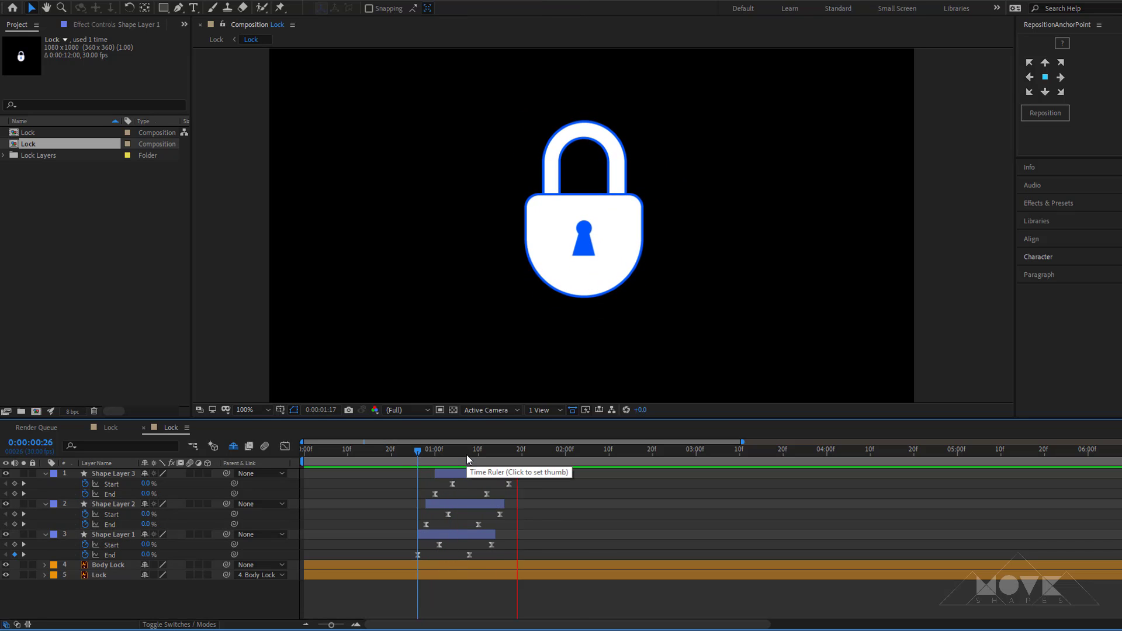
# Return to the main Lock composition, play the full animation from the beginning, and examine the frame at 0:00:01:27.
pyautogui.click(144, 443)
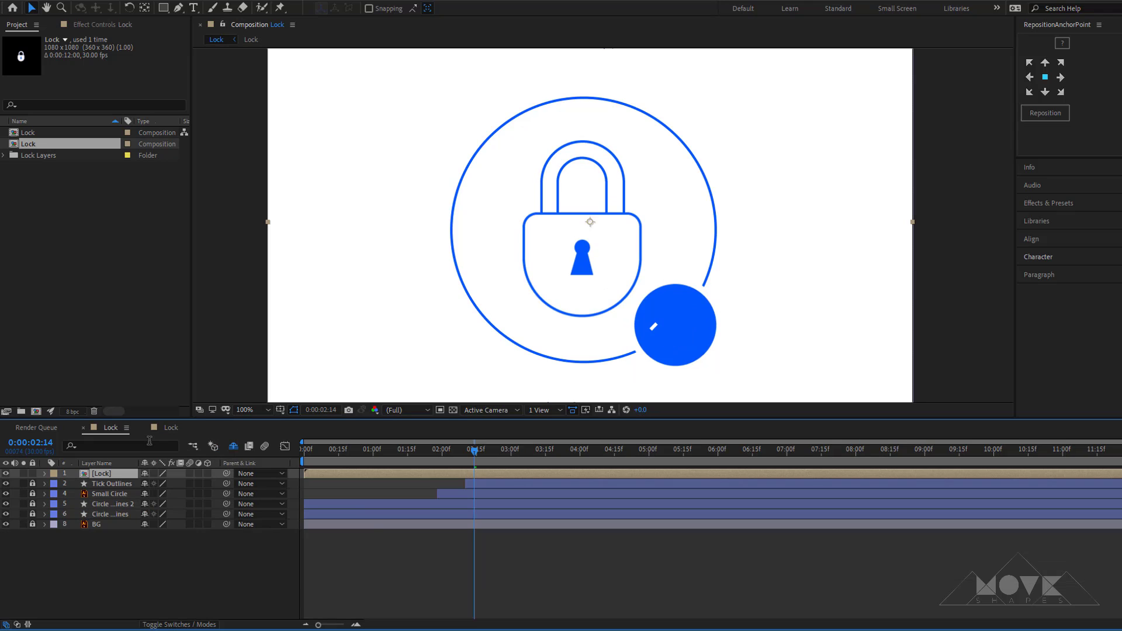
pyautogui.click(360, 562)
pyautogui.moveTo(385, 448); pyautogui.dragTo(320, 450)
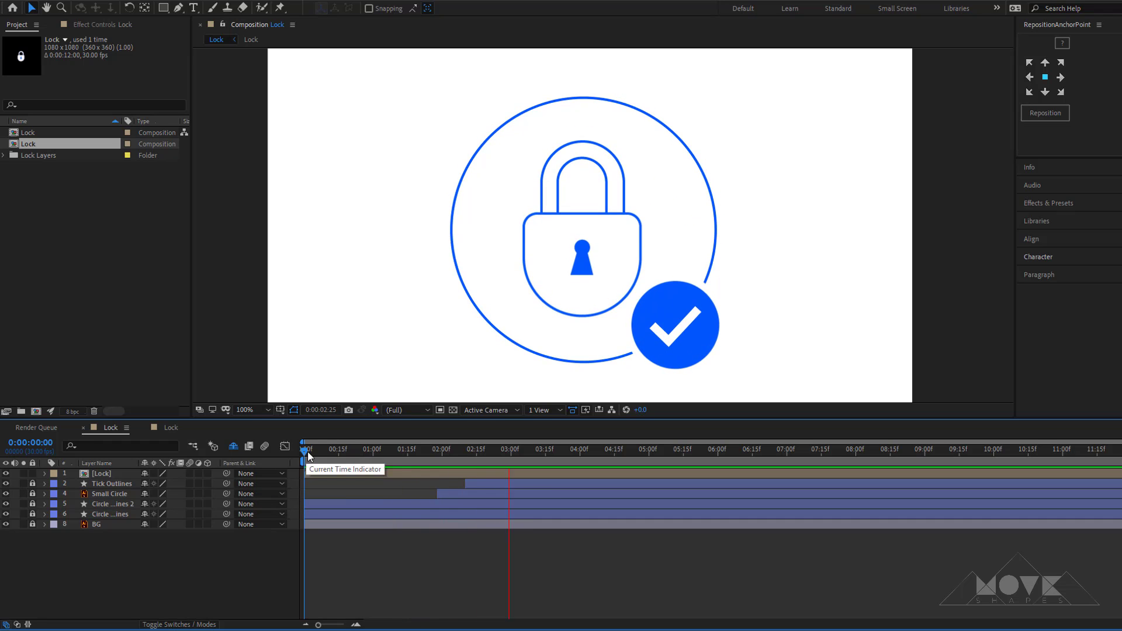
pyautogui.moveTo(304, 451); pyautogui.dragTo(434, 492)
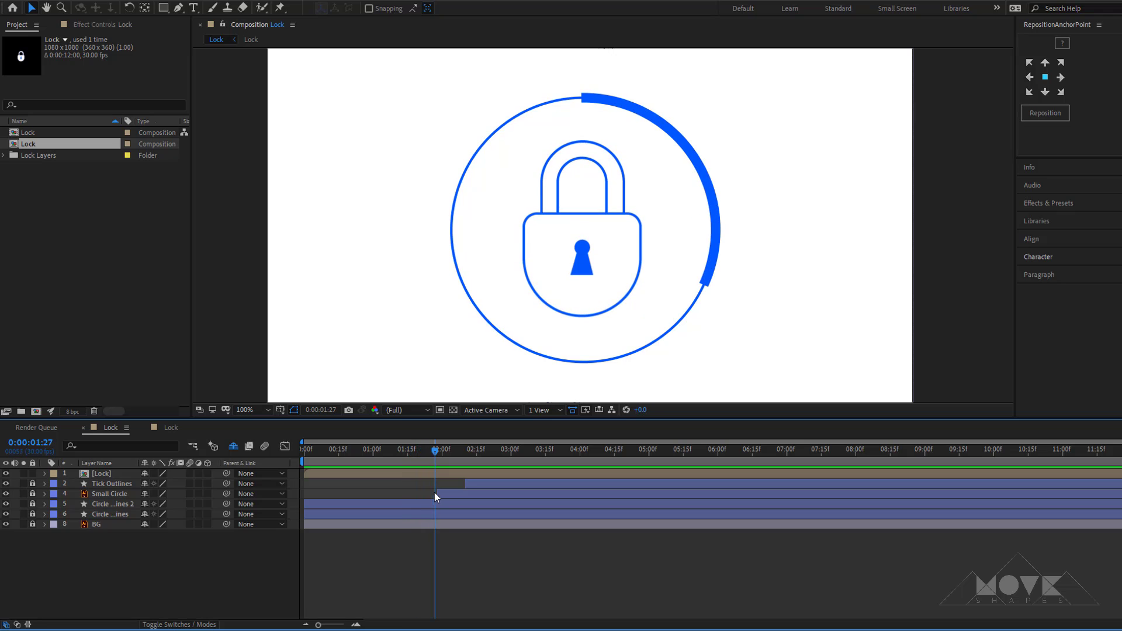
# Draw a circular mask on the nested Lock layer, surrounding the padlock inside the outer ring.
pyautogui.click(408, 471)
pyautogui.moveTo(163, 8); pyautogui.dragTo(227, 37)
pyautogui.moveTo(466, 105); pyautogui.dragTo(681, 322)
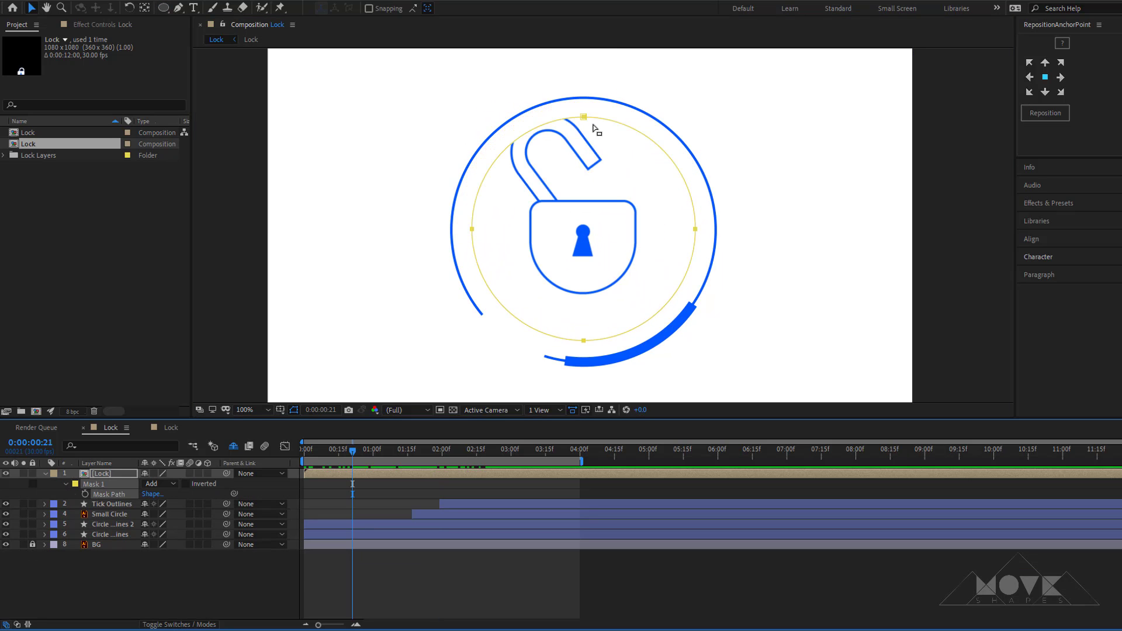
# Enlarge the Lock layer's circular mask to sit just inside the outer ring, and preview the animation from the start.
pyautogui.doubleClick(584, 120)
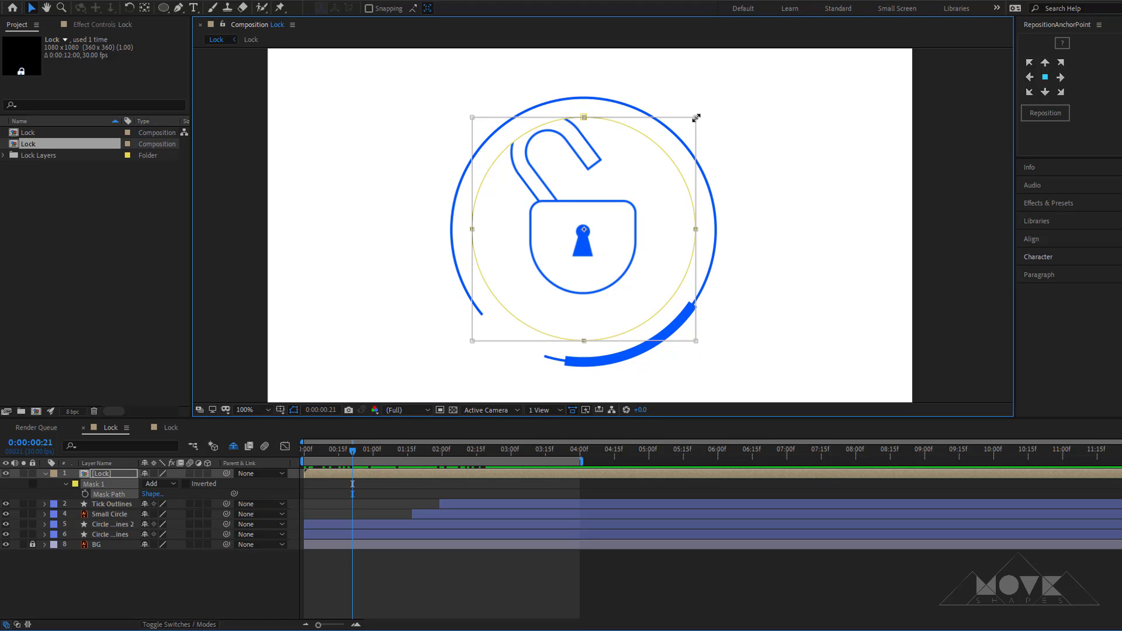
pyautogui.moveTo(696, 118); pyautogui.dragTo(707, 107)
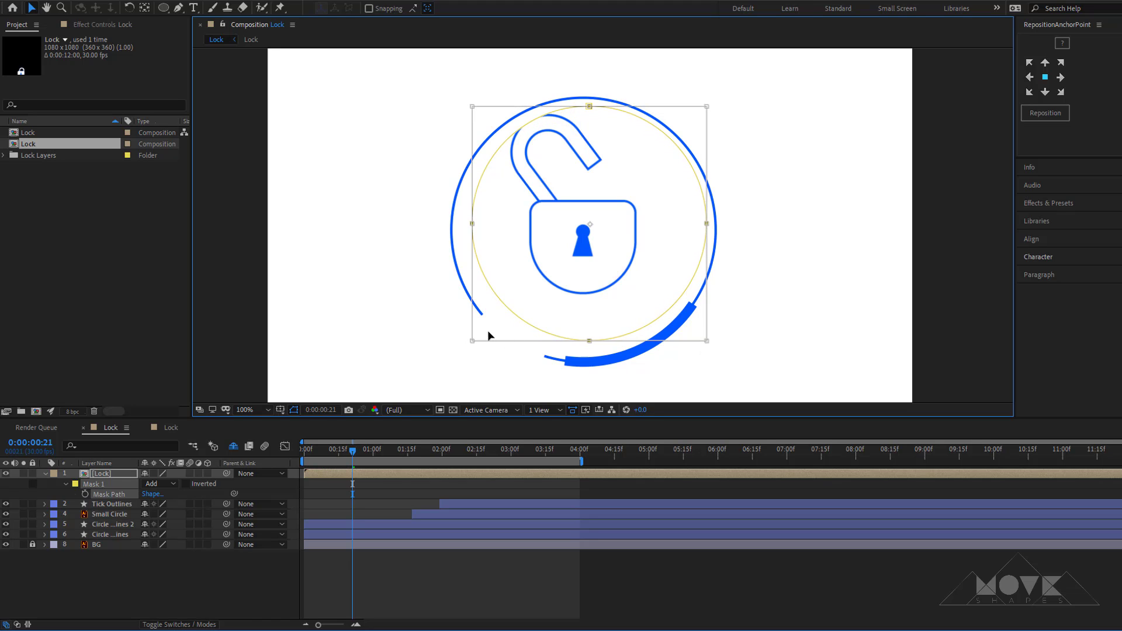
pyautogui.moveTo(473, 342); pyautogui.dragTo(451, 356)
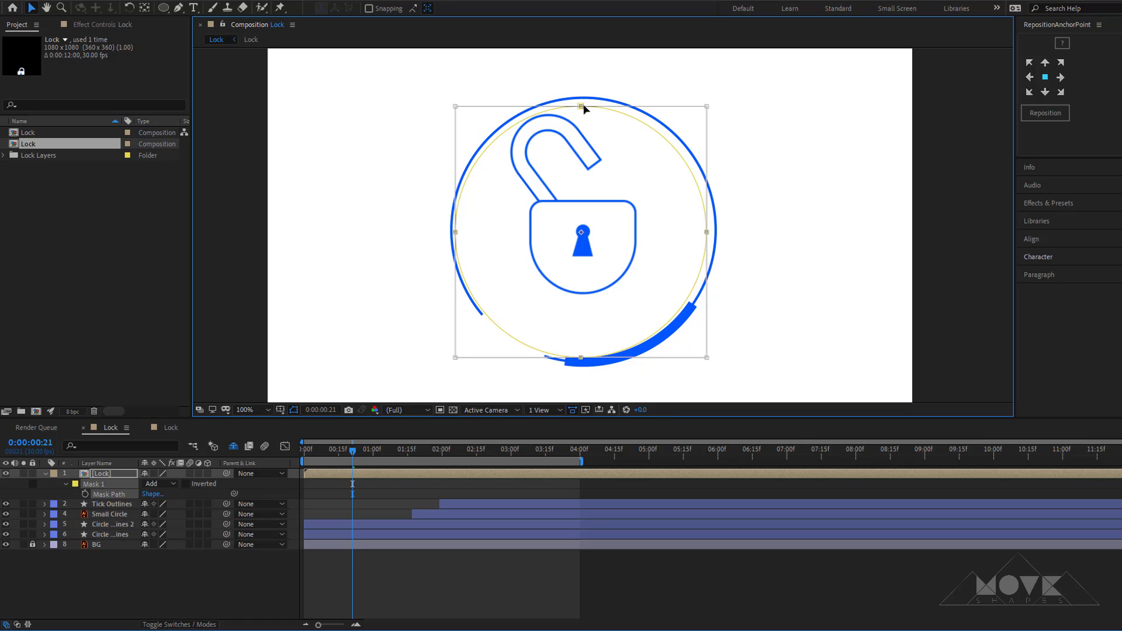
pyautogui.moveTo(581, 106); pyautogui.dragTo(582, 104)
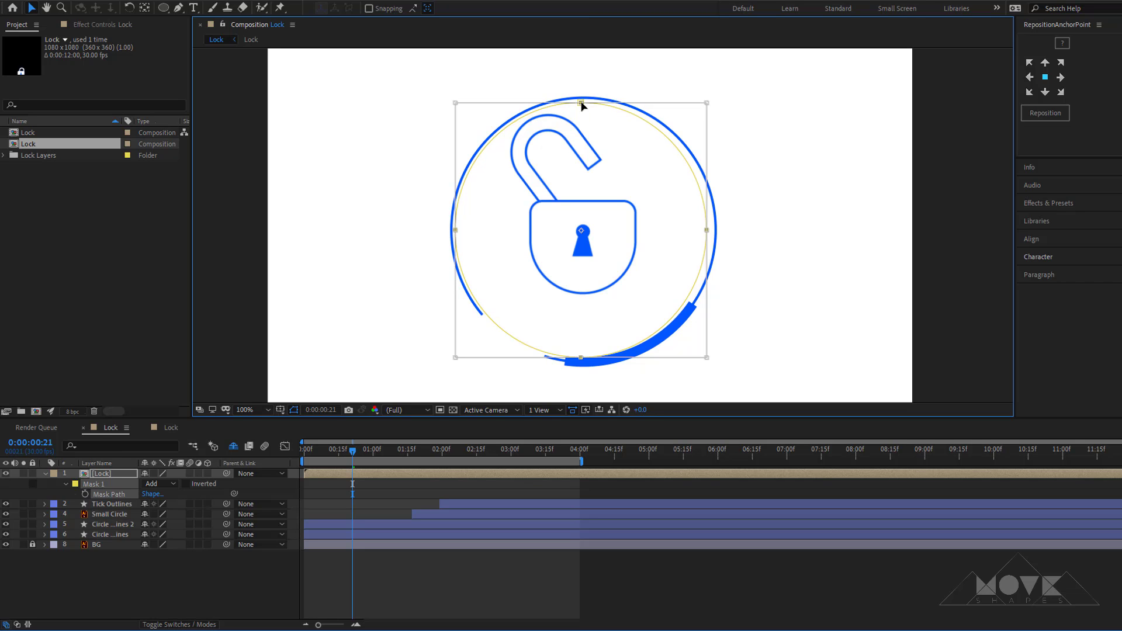
pyautogui.click(420, 565)
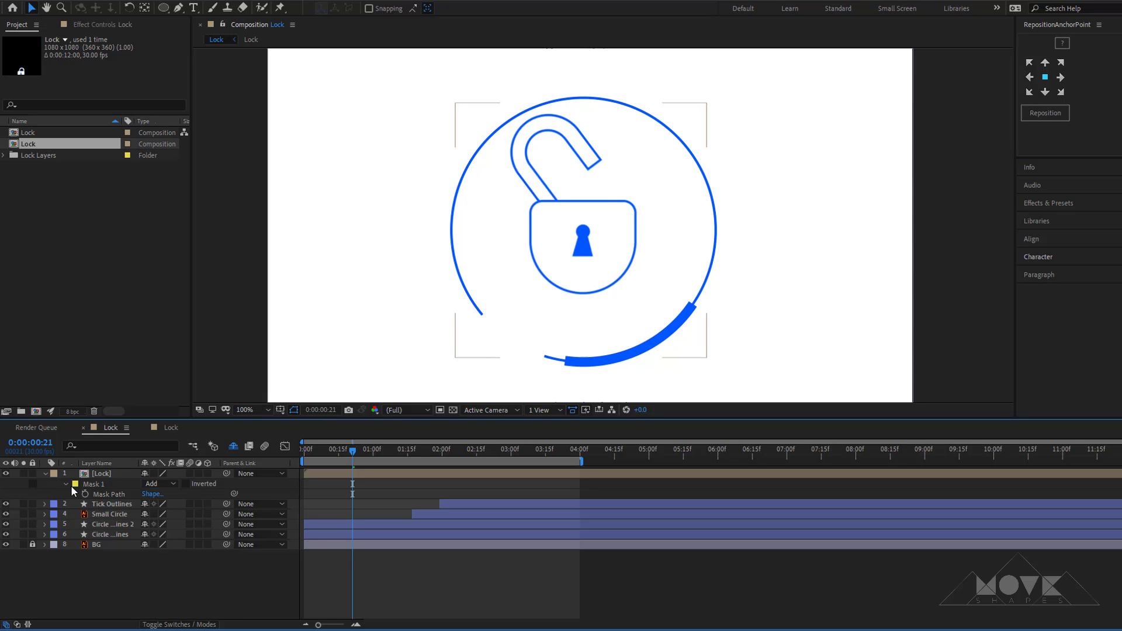
pyautogui.click(46, 473)
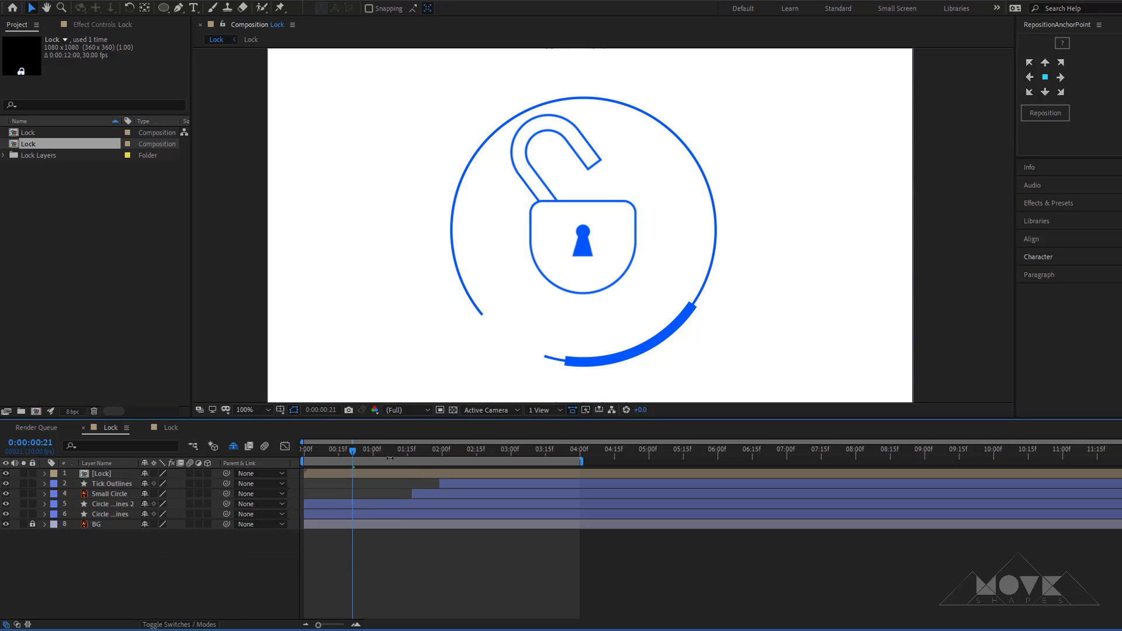
pyautogui.moveTo(315, 452); pyautogui.dragTo(296, 456)
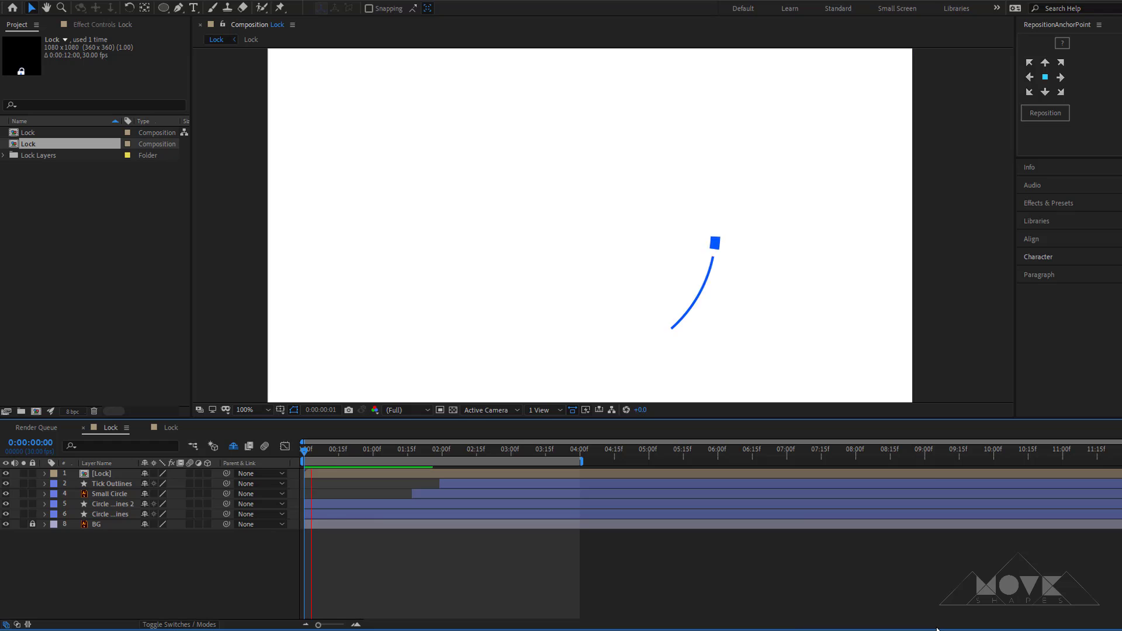